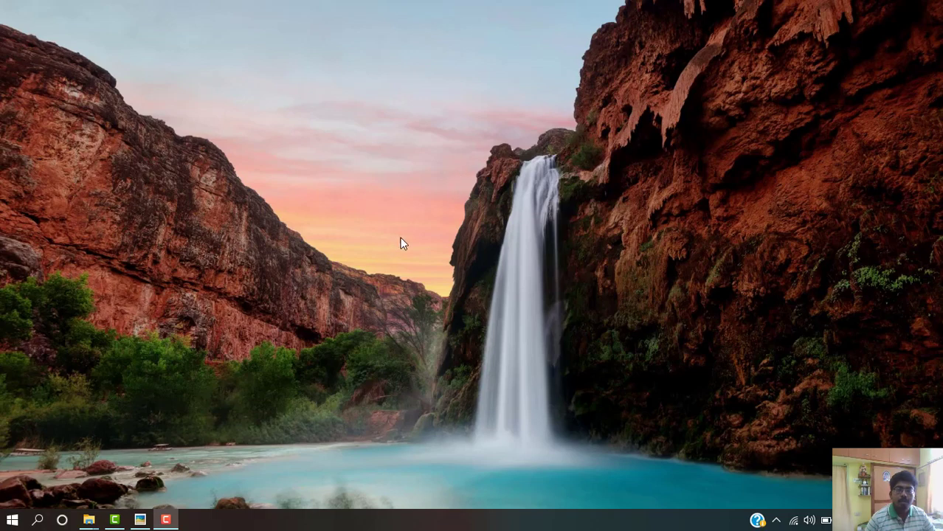
- Launch Proteus 8 Professional and start a new project
left_click(13, 519)
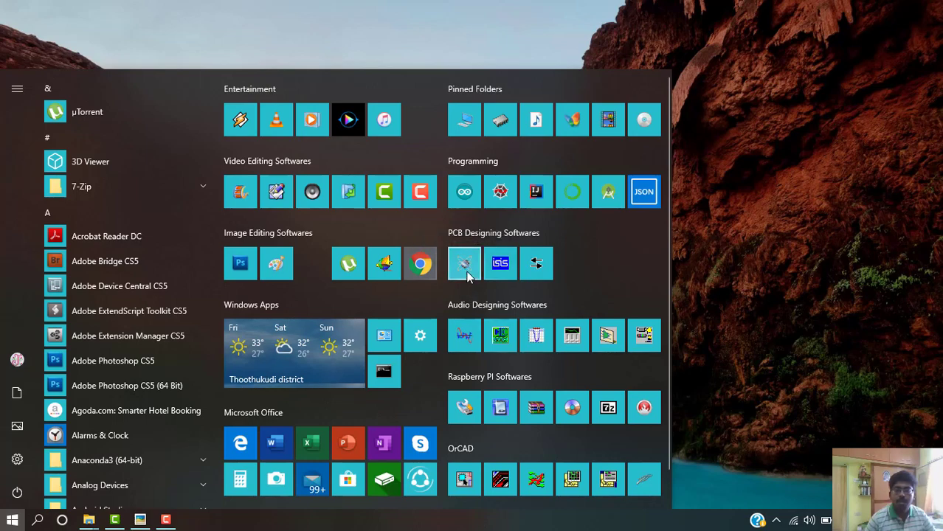
left_click(466, 275)
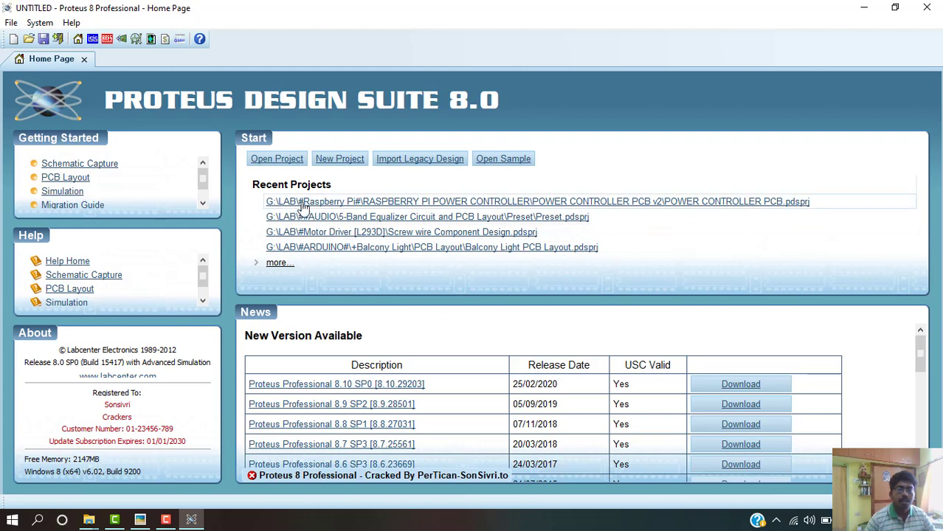
left_click(13, 39)
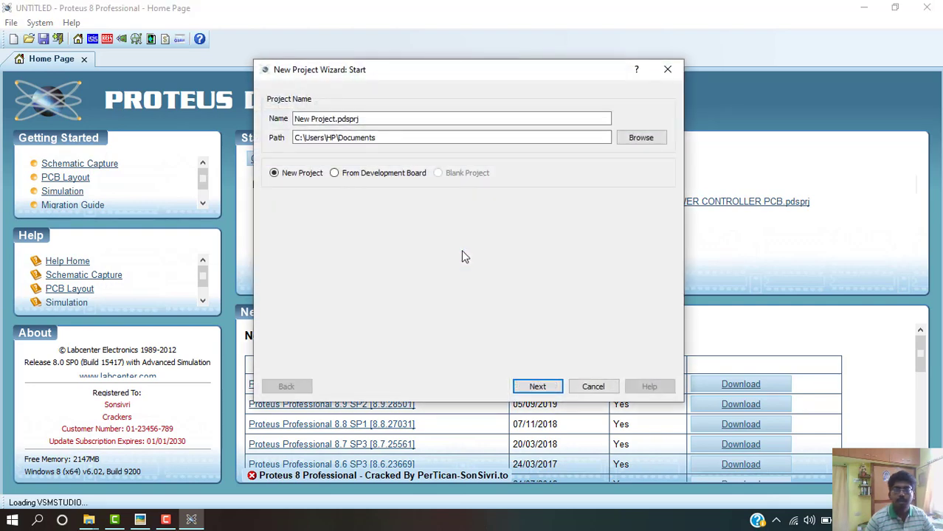
- Name the new project "Dual Regulated Power Supply.pdsprj"
left_click(325, 119)
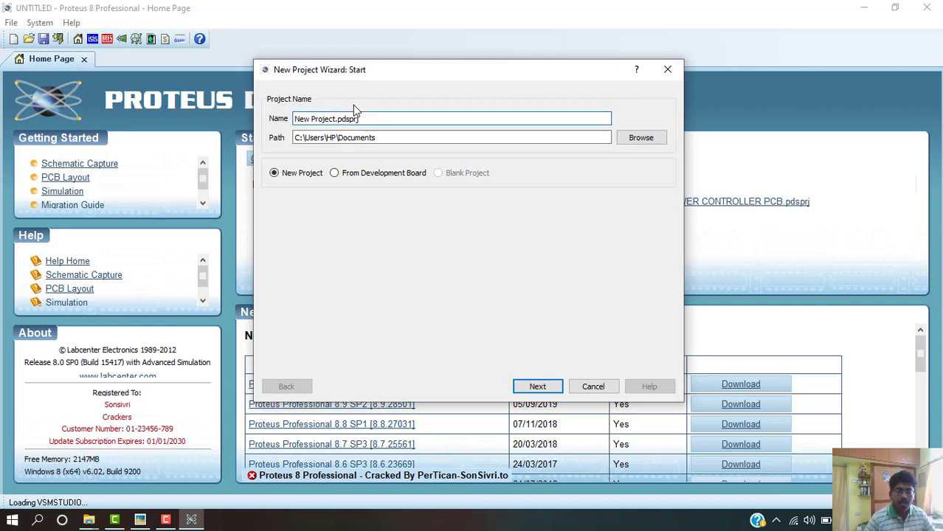
key("ctrl+a")
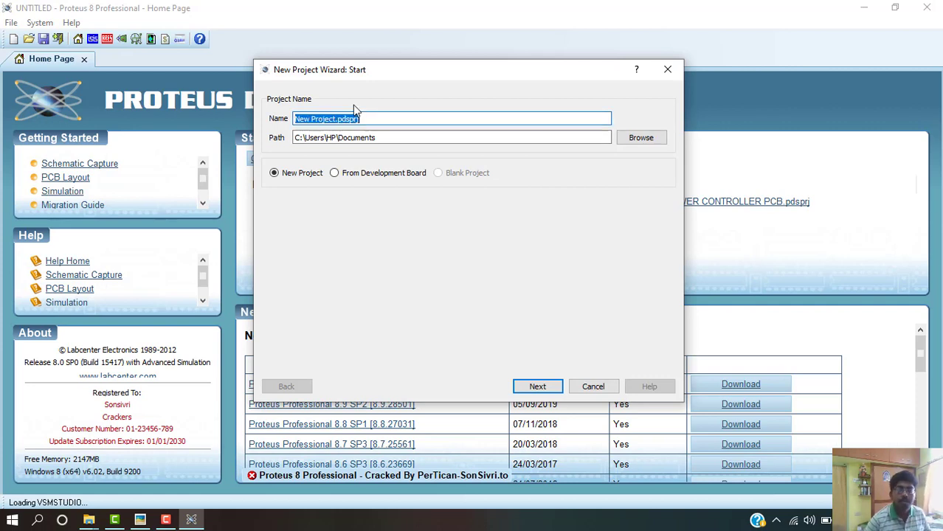
key("shift+Left")
key("shift+Left")
key("shift+Left")
key("shift+Left")
key("shift+Left")
key("shift+Left")
key("shift+Left")
key("shift+Left")
key("shift+Left")
key("shift+Left")
key("shift+Left")
key("shift+Right")
key("shift+Right")
key("shift+Right")
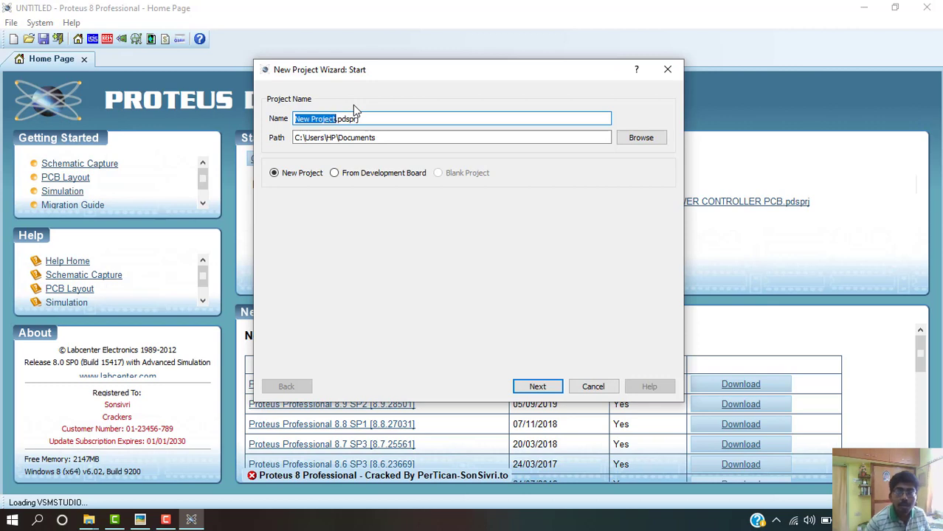
key("BackSpace")
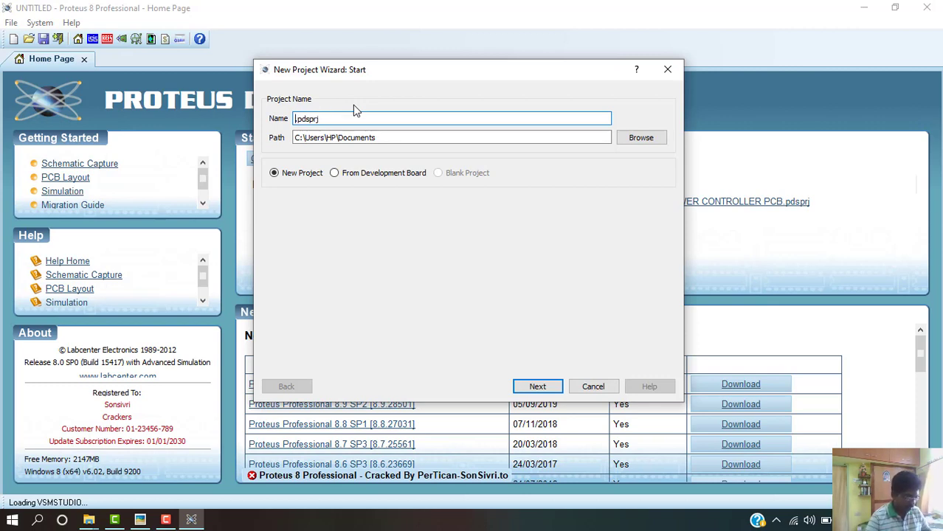
type("dUAL")
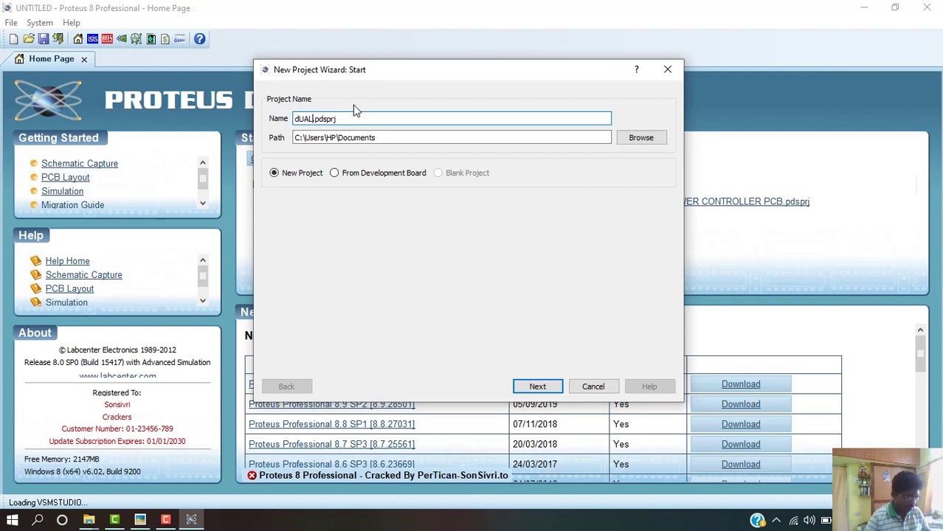
key("shift+Home")
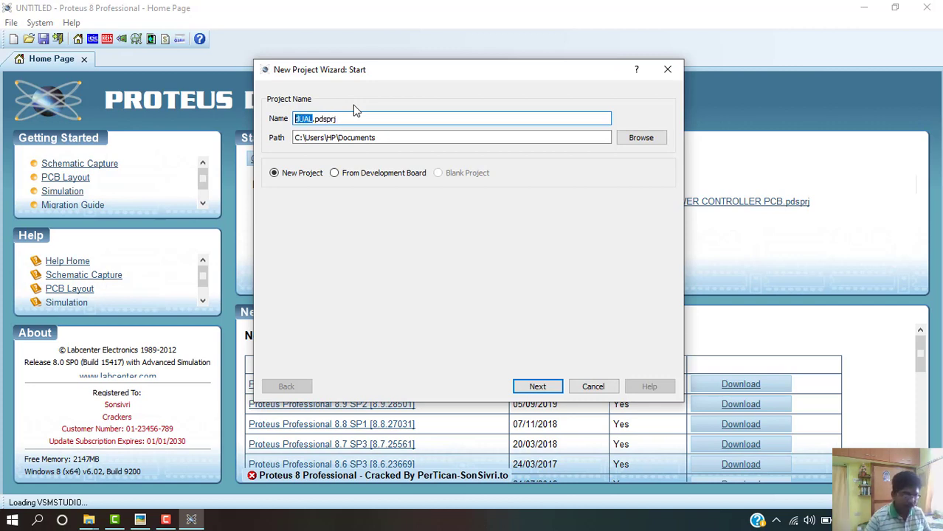
key("BackSpace")
type("Dual ")
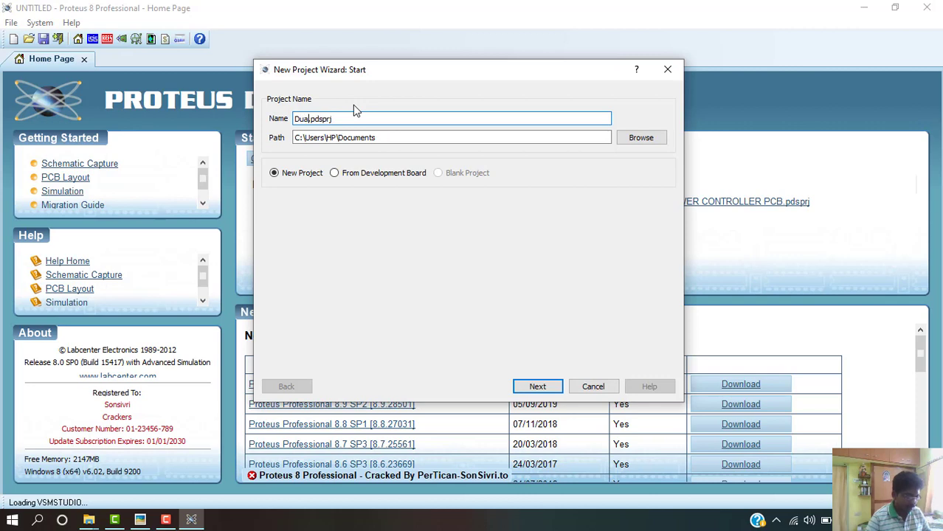
type("Re")
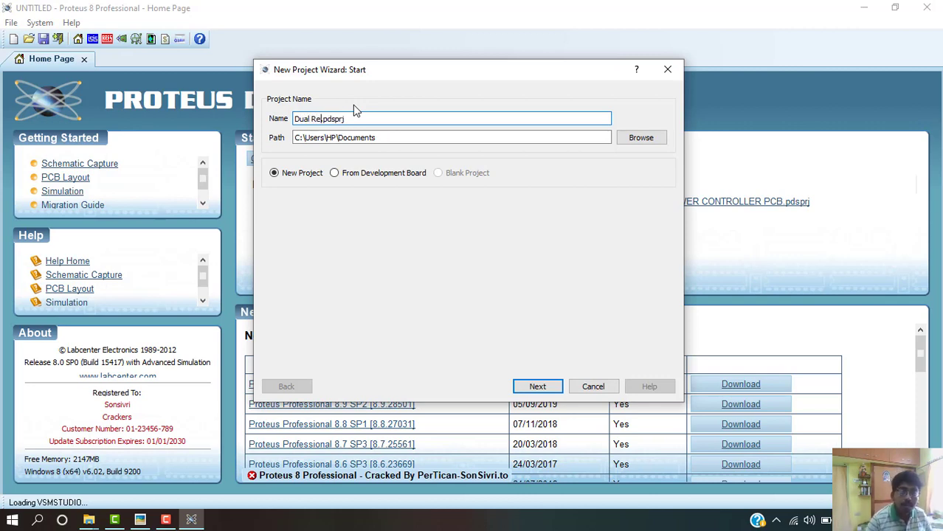
type("gulate")
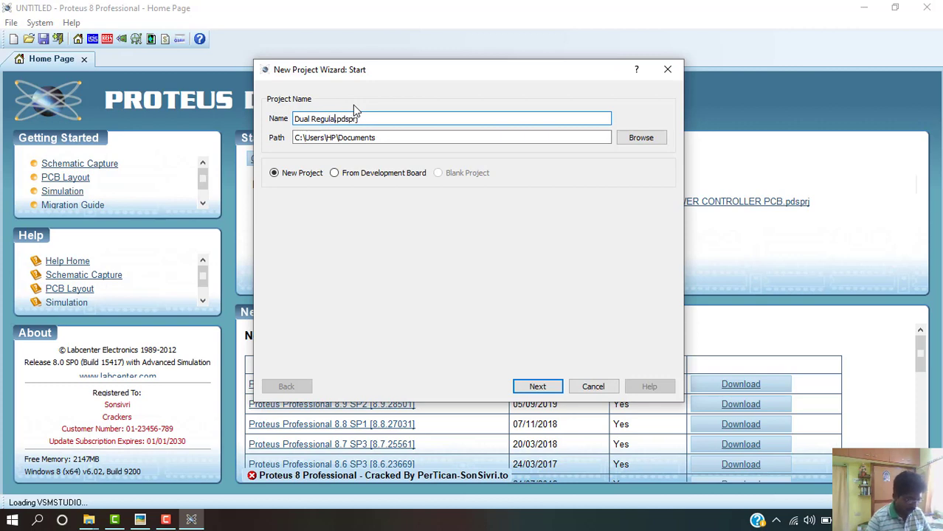
type("d Power sup")
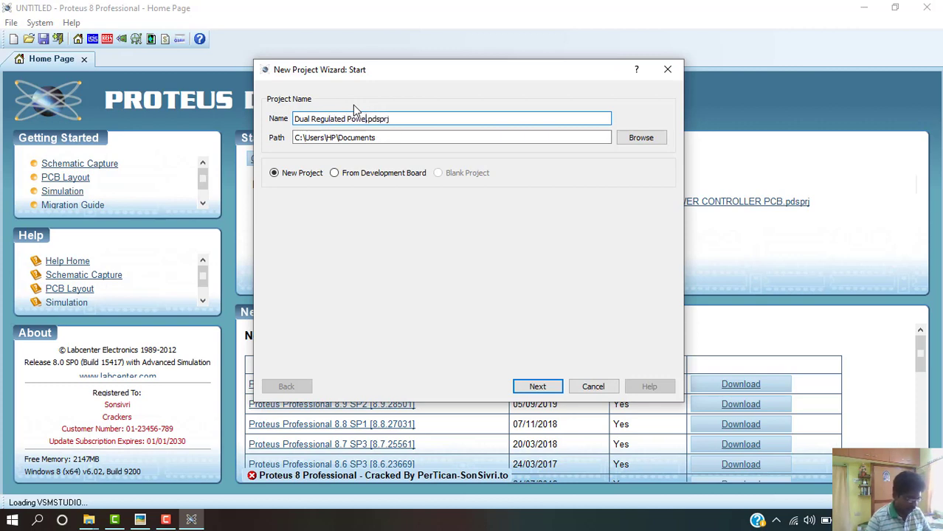
type("ply")
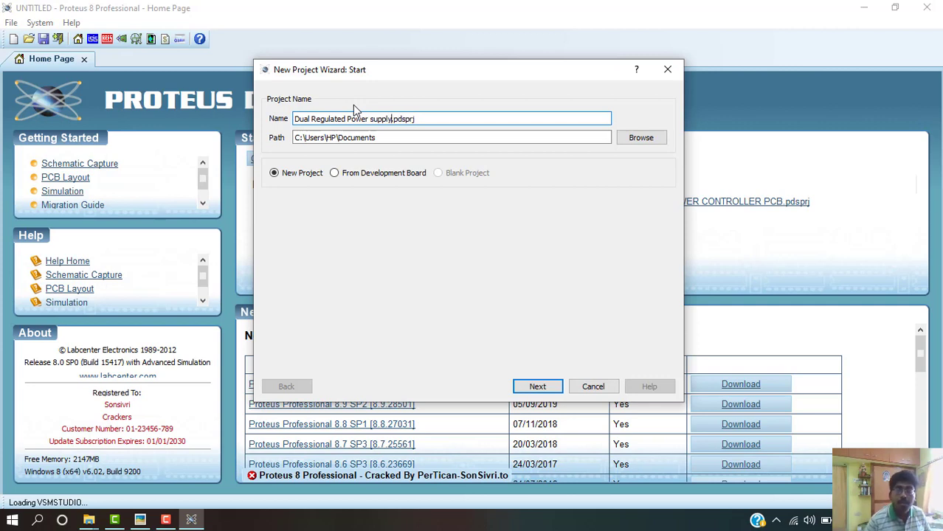
key("ctrl+Left")
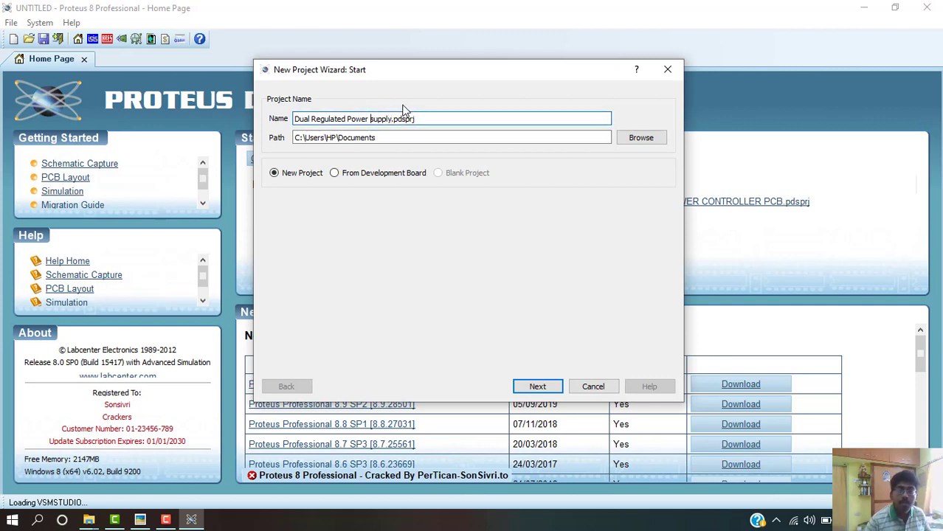
key("Delete")
type("S")
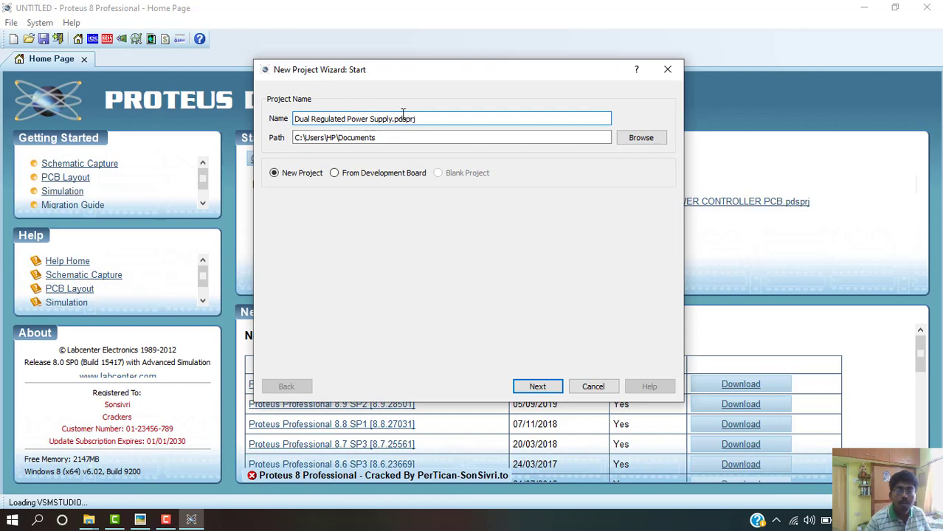
- Browse for a save location and create a folder named "Dual Power Supply" inside Pictures
left_click(641, 138)
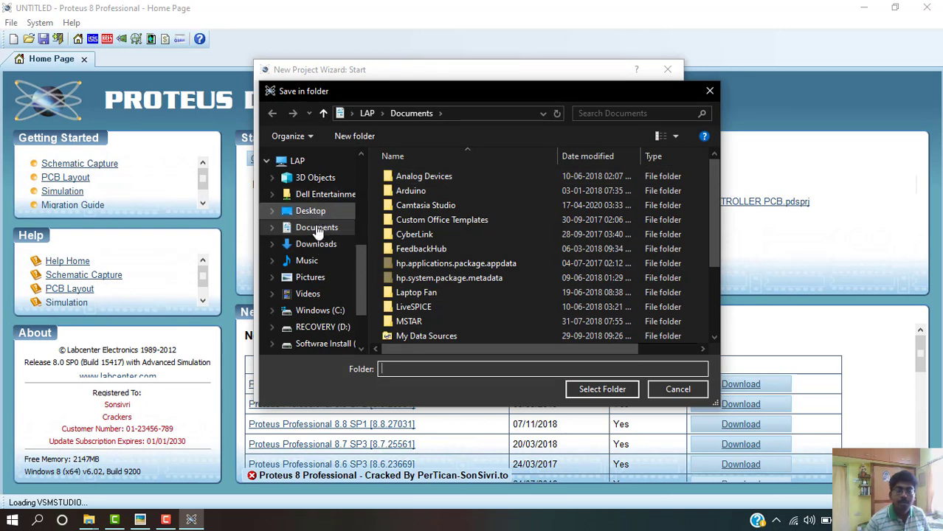
scroll(317, 237, "down", 2)
scroll(317, 251, "down", 1)
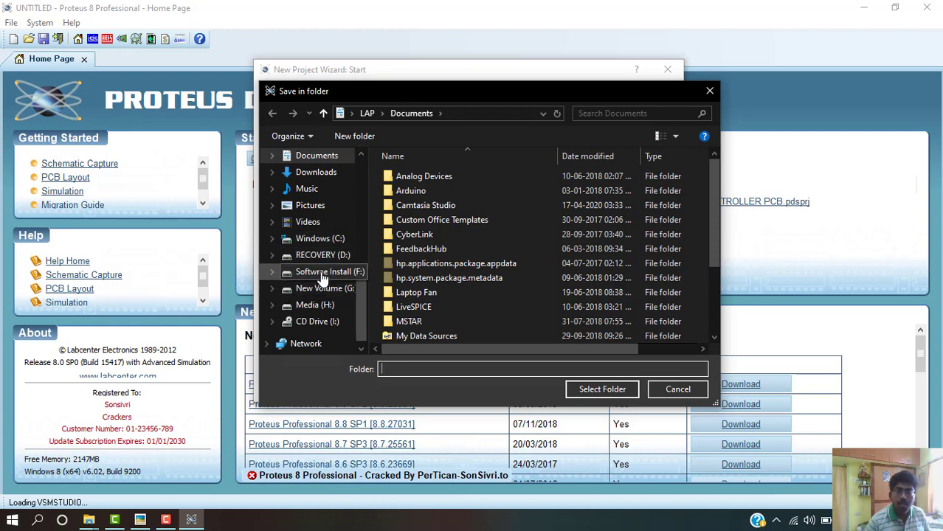
scroll(321, 247, "up", 1)
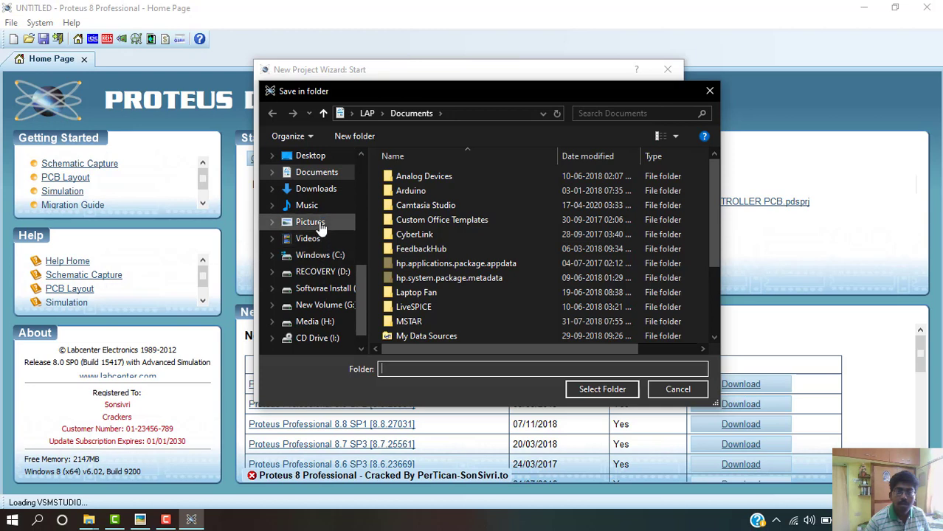
left_click(321, 226)
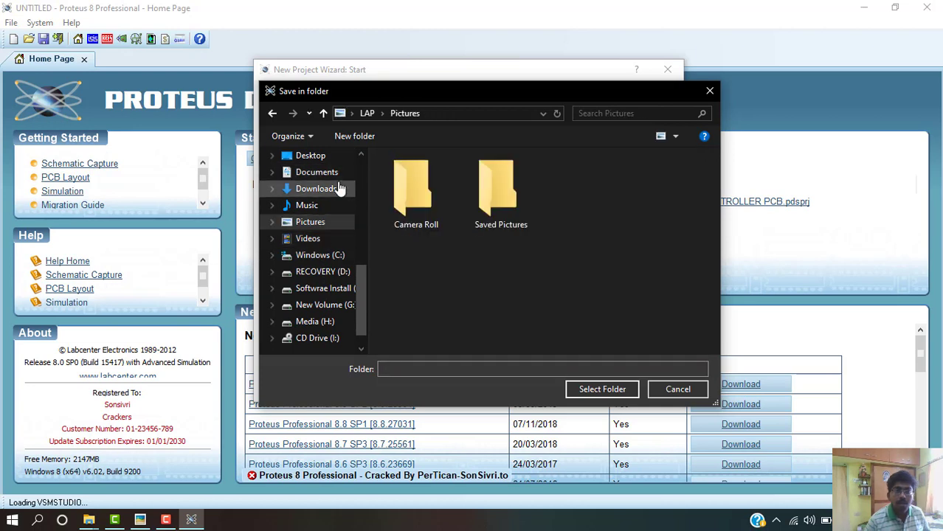
left_click(345, 140)
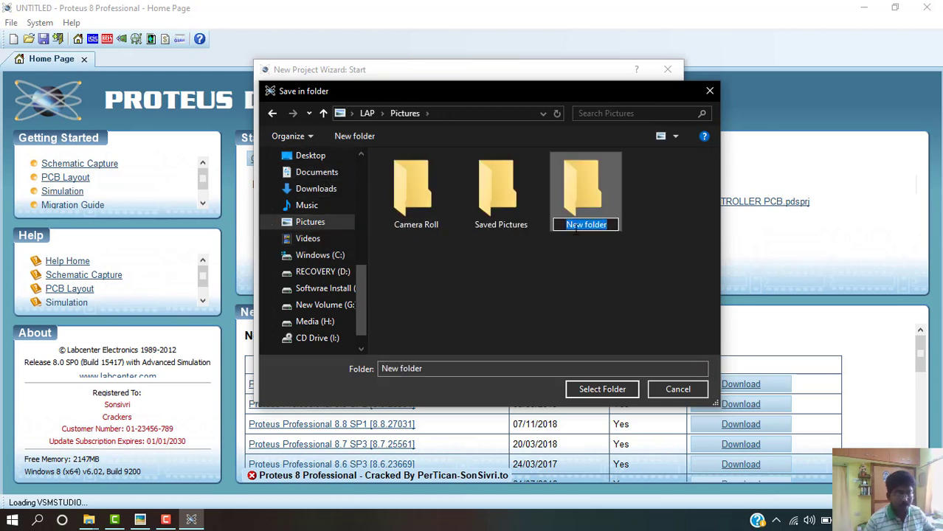
type("Dual Power Supply")
key("Return")
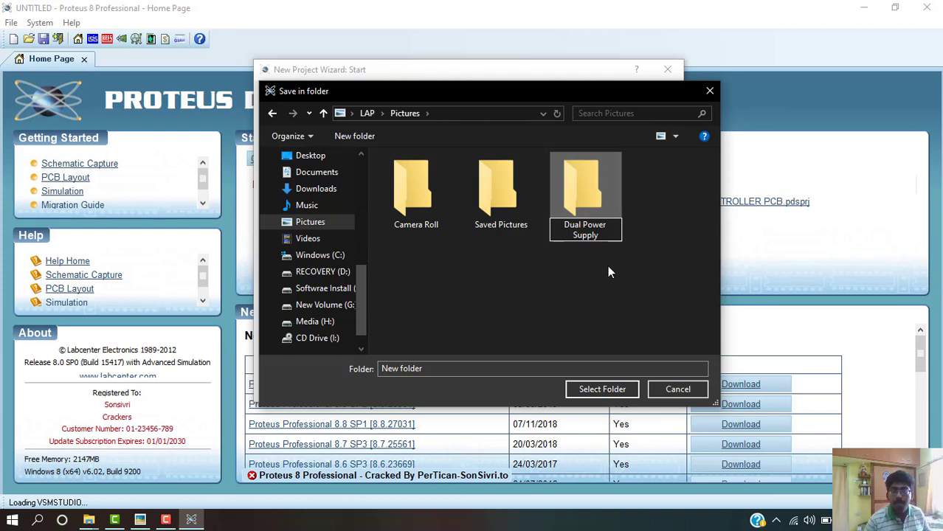
- Set the new Dual Power Supply folder as the project path and proceed to the schematic design settings
double_click(603, 194)
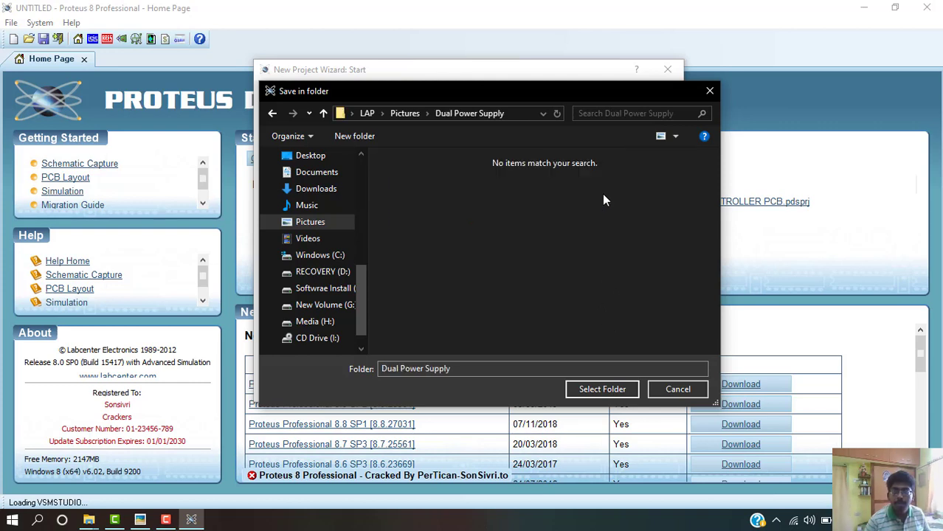
left_click(609, 390)
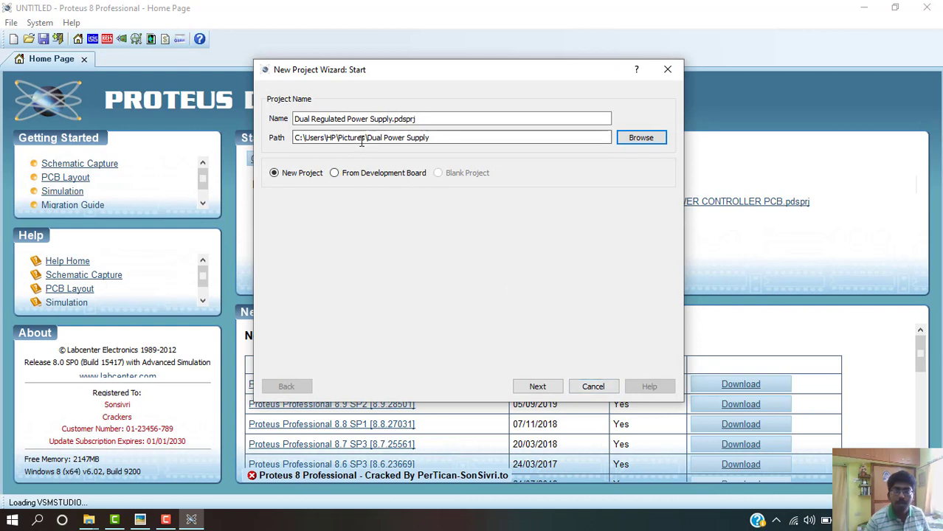
left_click(442, 137)
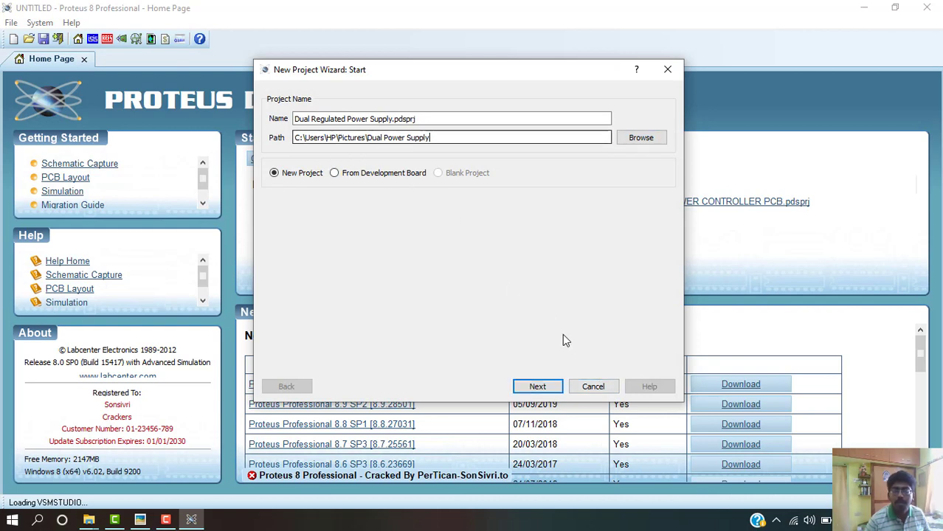
left_click(545, 386)
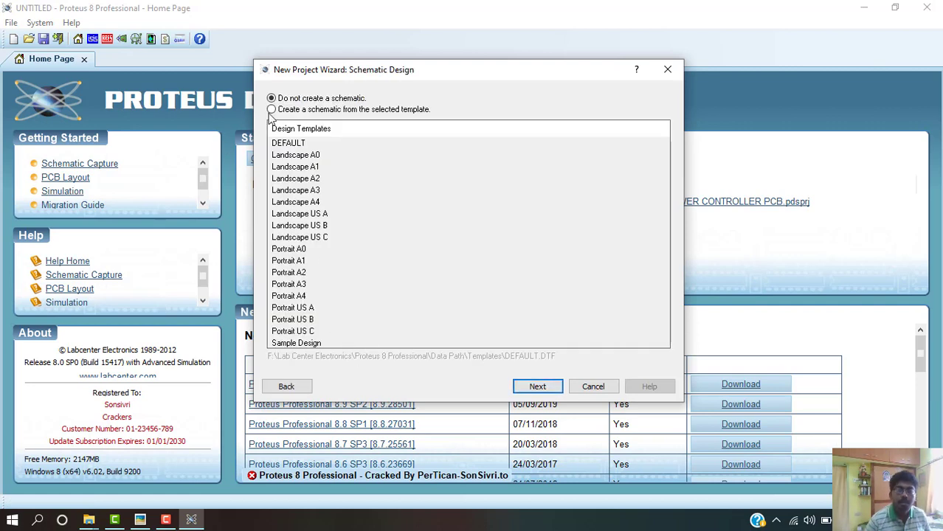
- Include a schematic from the DEFAULT template and a PCB layout from the Generic Single Layer template
left_click(318, 110)
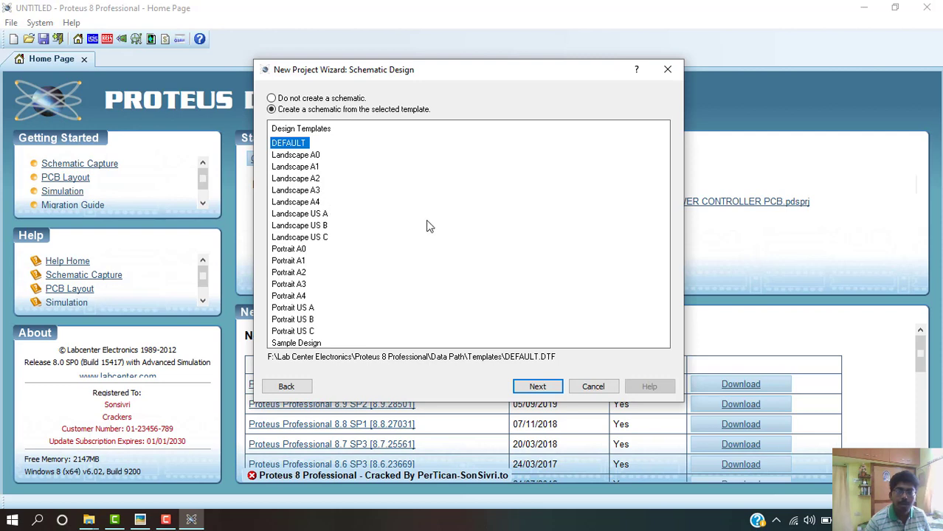
left_click(537, 386)
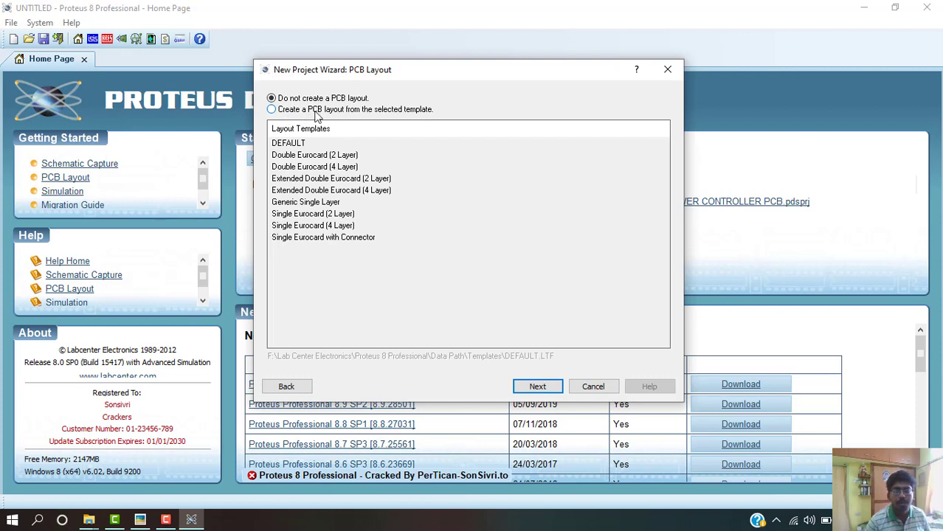
left_click(272, 109)
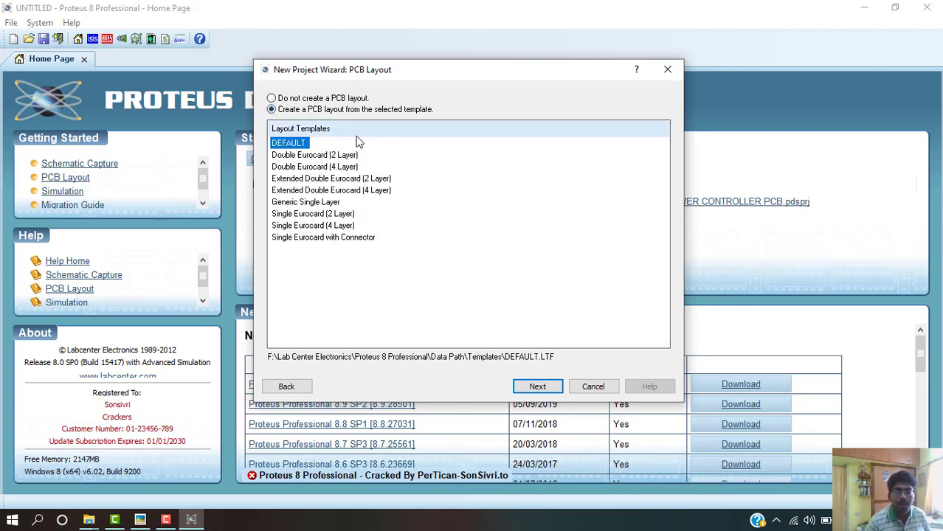
left_click(322, 202)
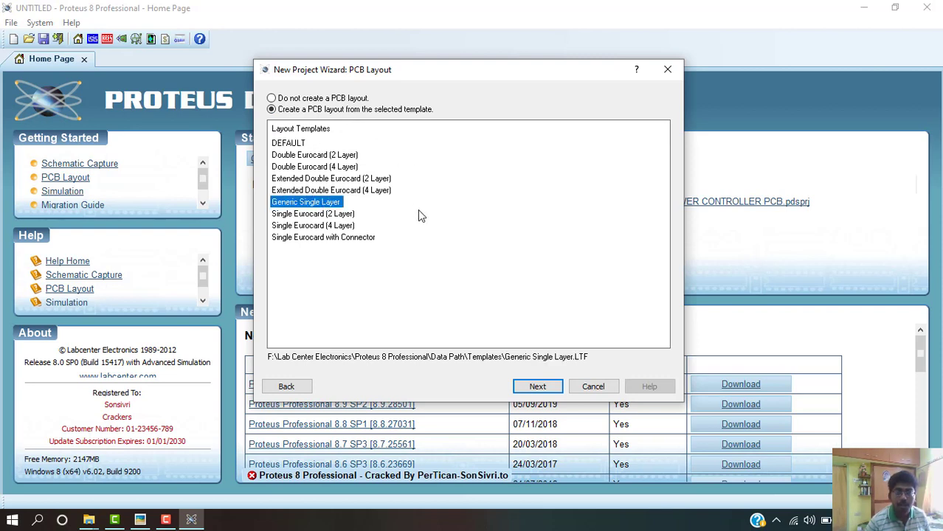
left_click(538, 387)
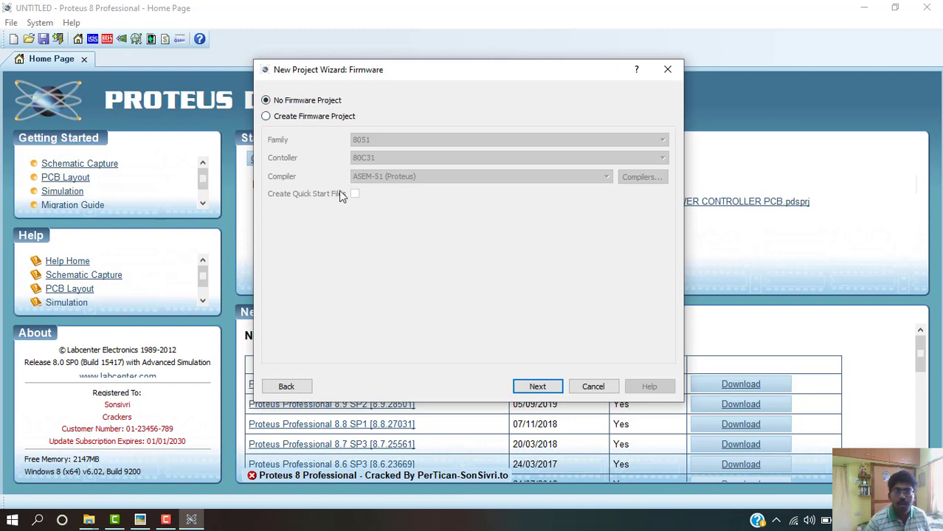
- Keep the No Firmware Project option and finish creating the project
left_click(538, 386)
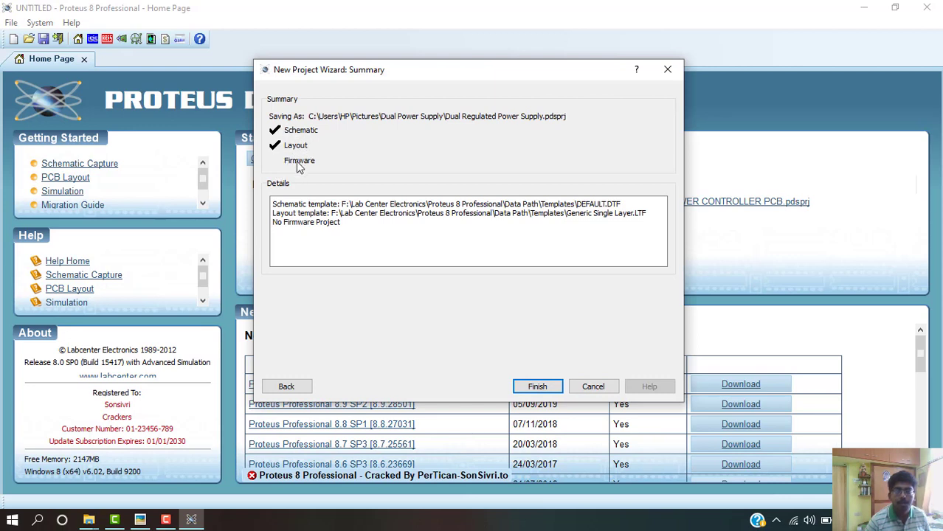
left_click(556, 390)
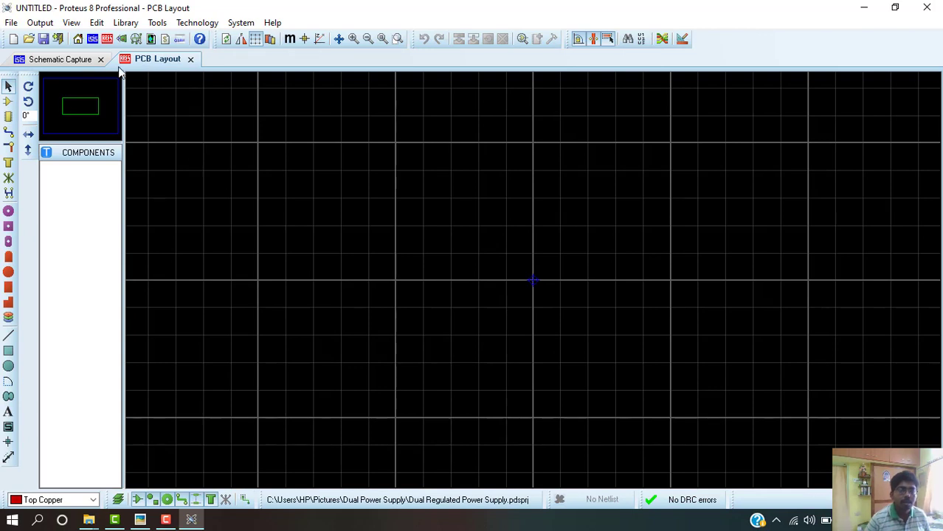
- Bring up the schematic's device picker, find 1n4007, and add the 1N4007 silicon rectifier from the DIODE library to the device list
left_click(71, 64)
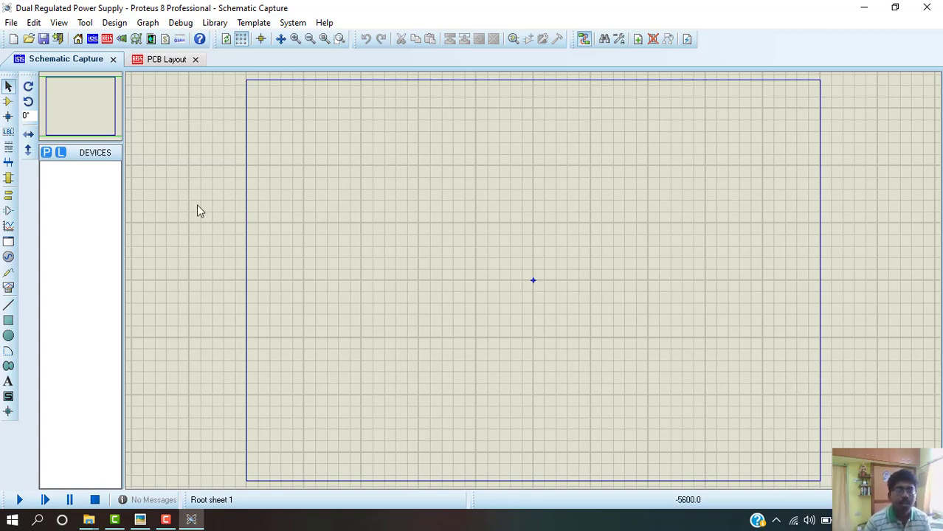
left_click(9, 104)
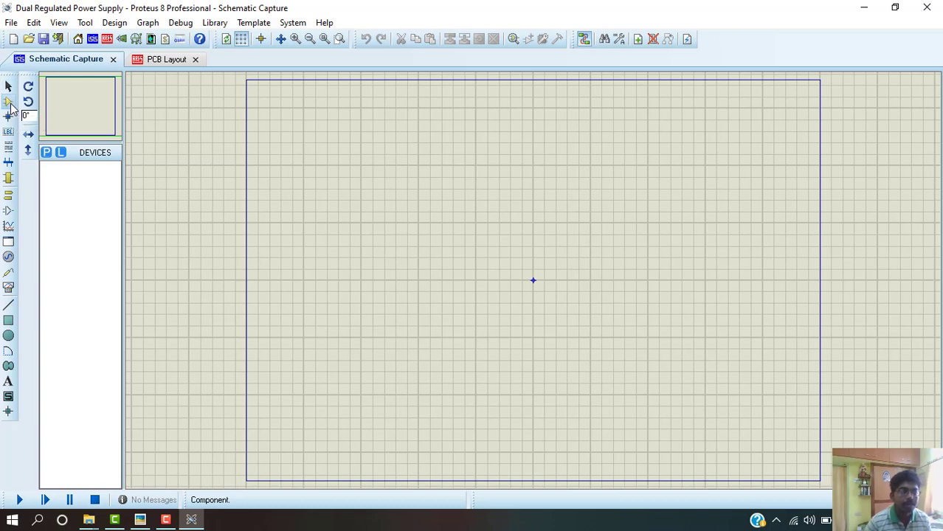
left_click(46, 154)
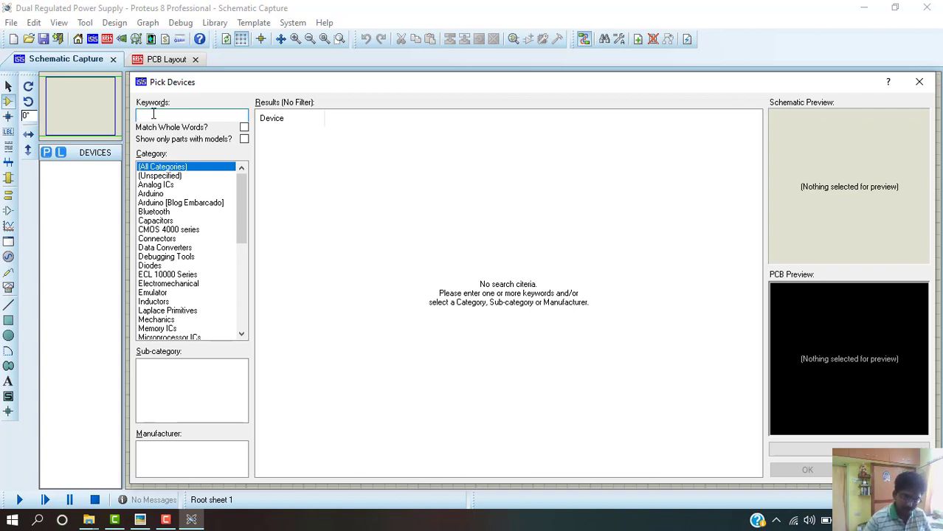
type("1n400")
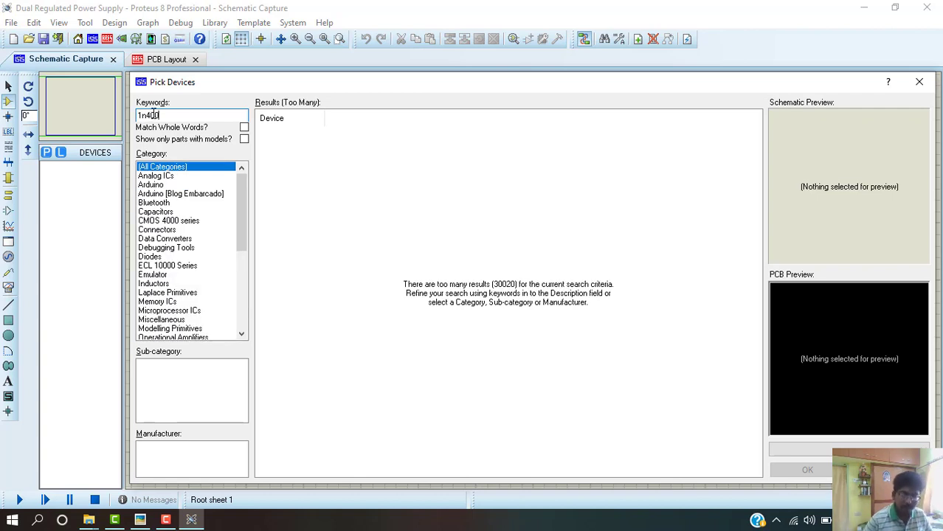
type("7")
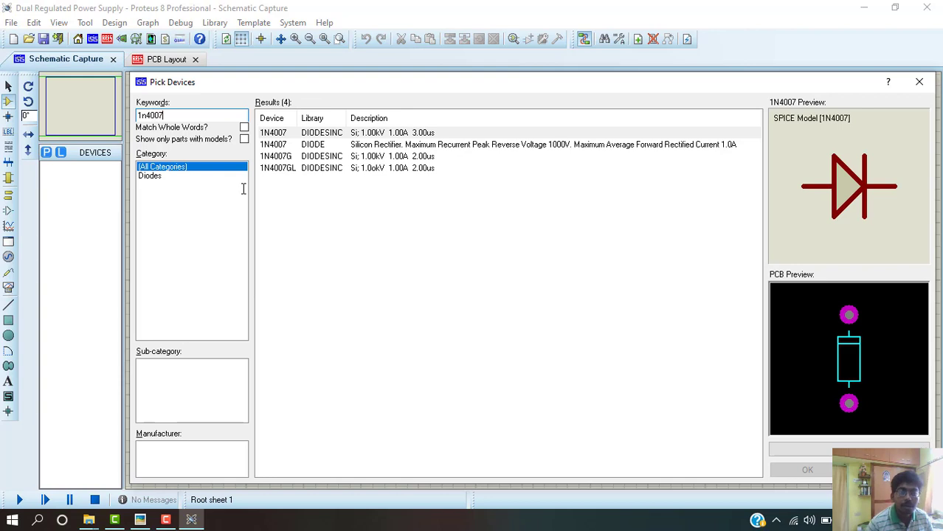
left_click(289, 146)
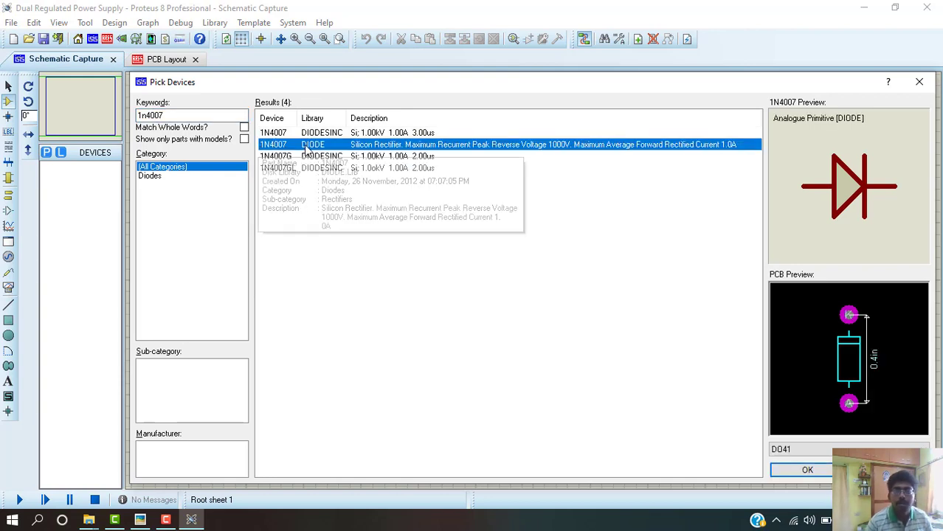
double_click(307, 148)
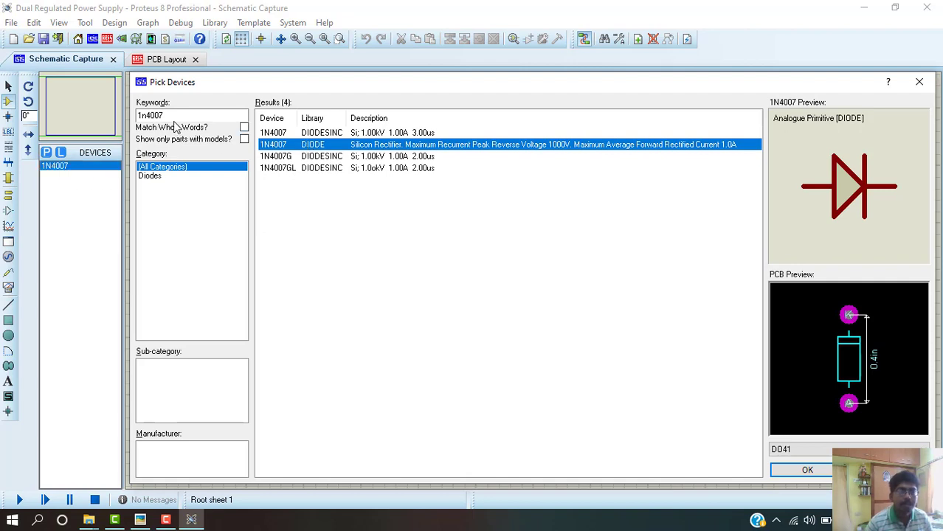
- Search the device library for 7812 and add the 7812 12V 1A positive regulator to the device list
left_click_drag(170, 116, 131, 118)
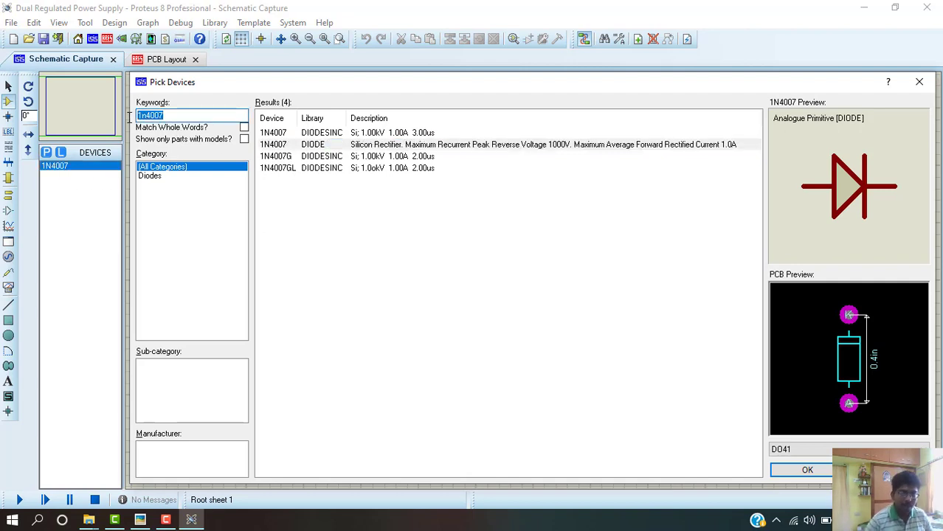
key("BackSpace")
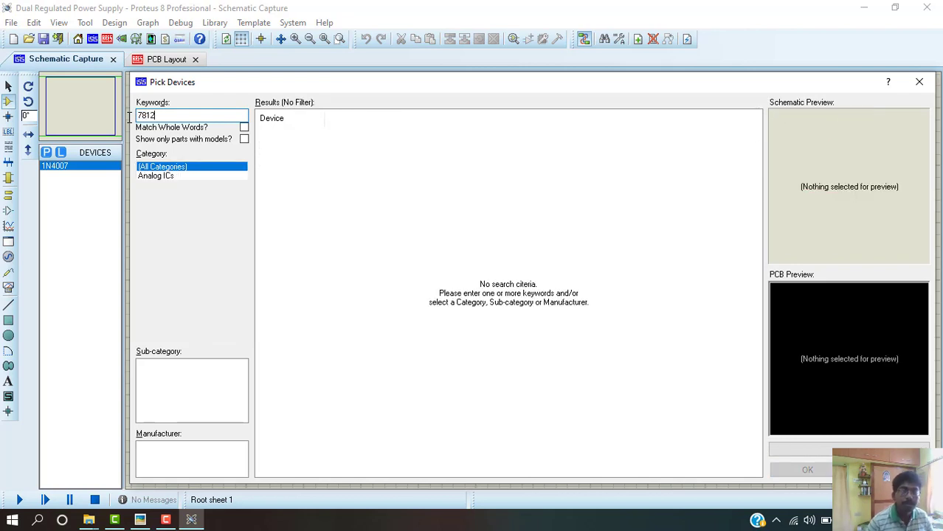
left_click(360, 133)
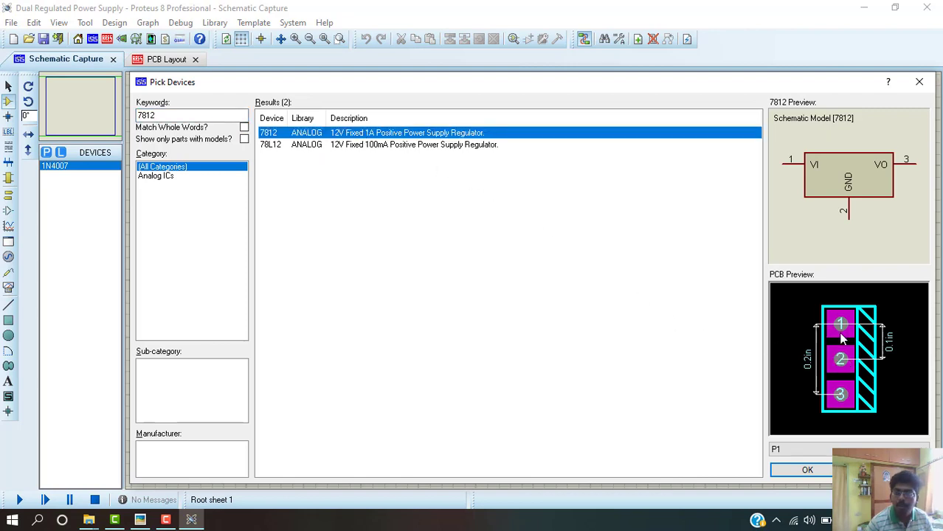
double_click(279, 134)
- Change the search keyword to 7912 and add the 7912 12V 1A negative regulator to the device list
left_click(142, 116)
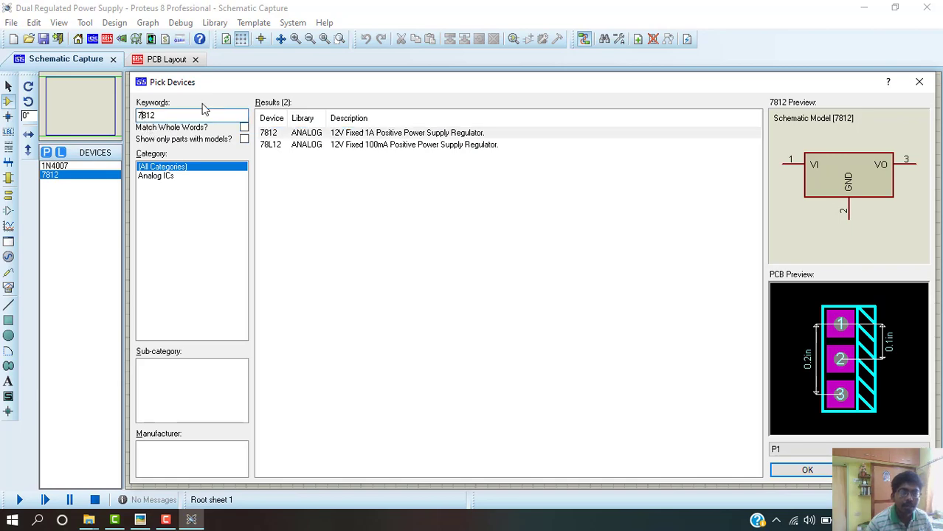
type("9")
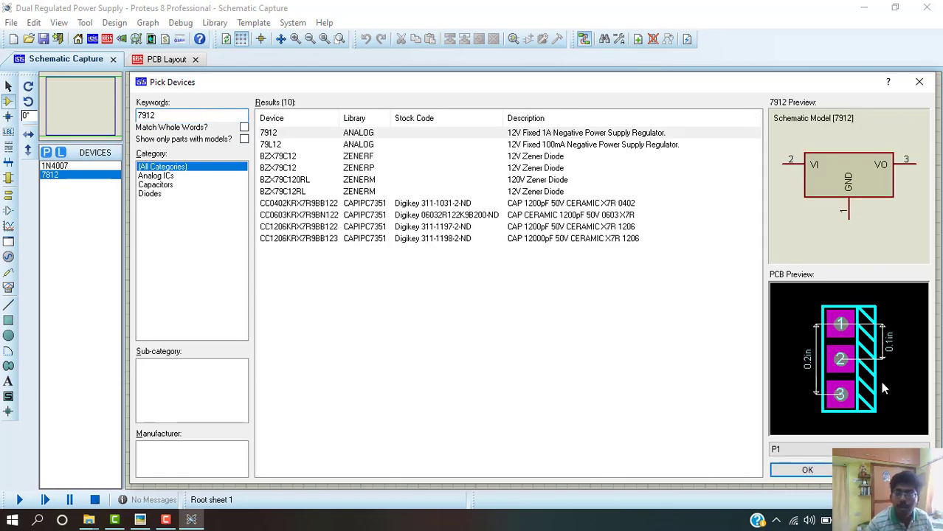
left_click(271, 135)
double_click(274, 136)
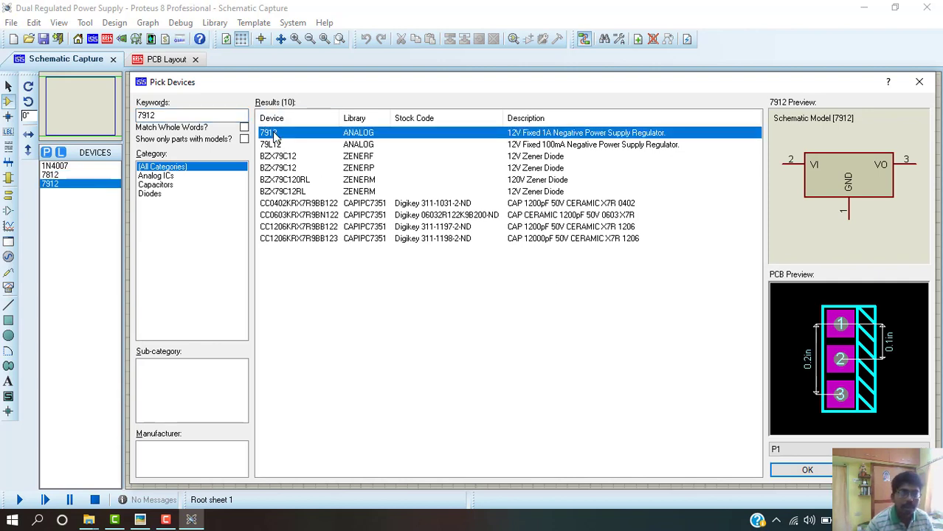
- Search for 1k among the 0.6W Metal Film resistors and add MINRES1K to the device list
double_click(137, 115)
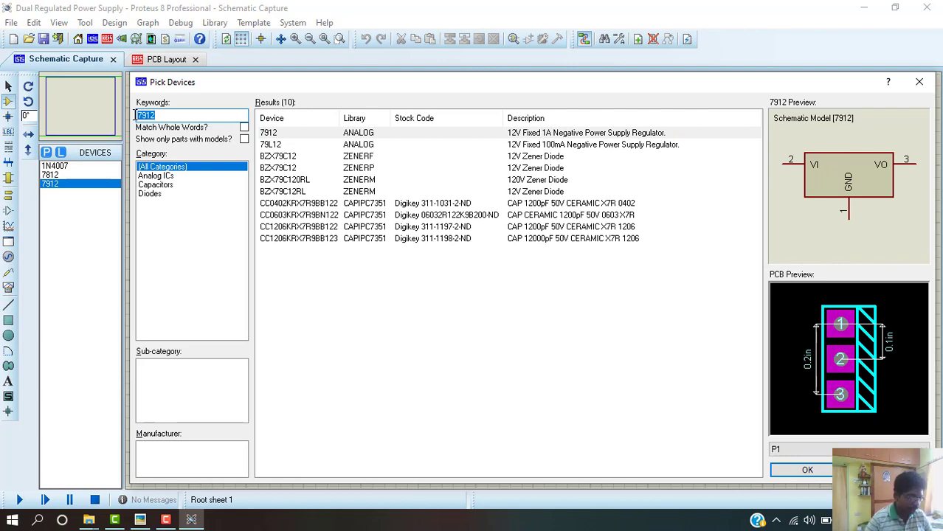
type("1k")
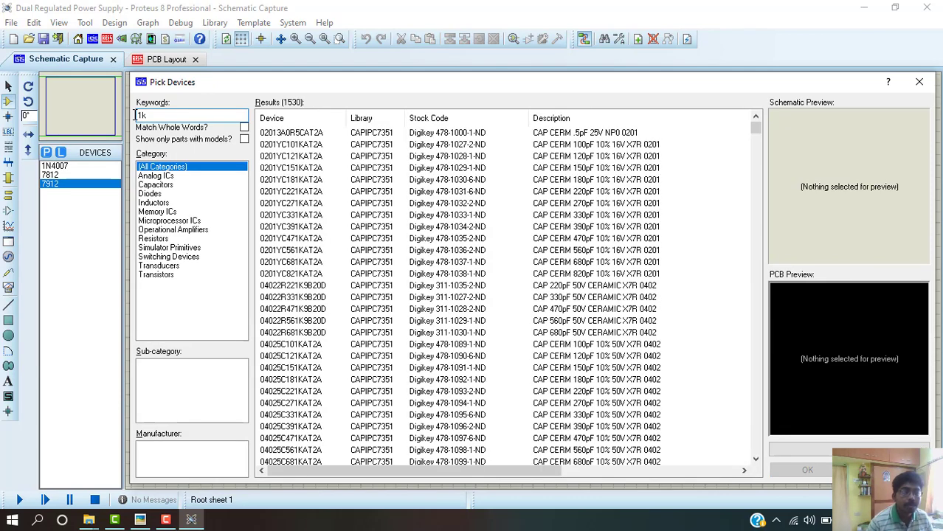
left_click(162, 239)
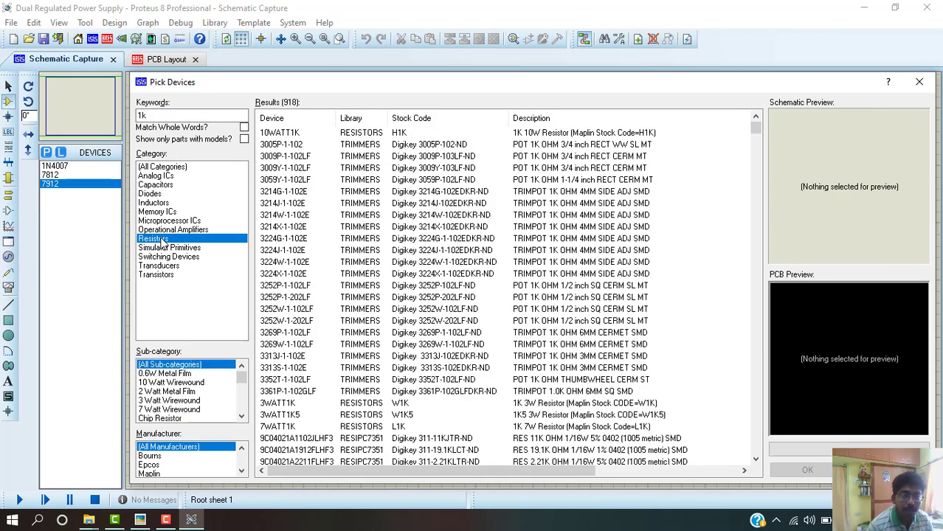
left_click(171, 374)
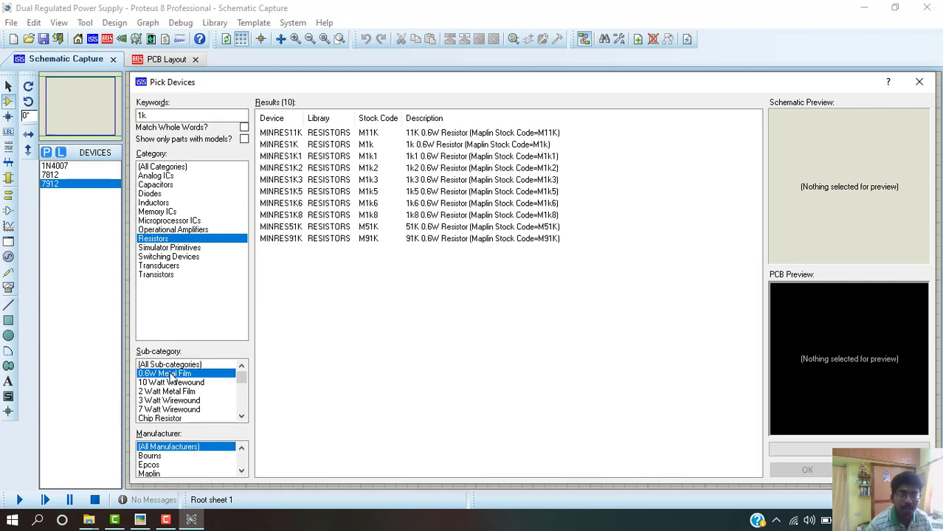
left_click(404, 146)
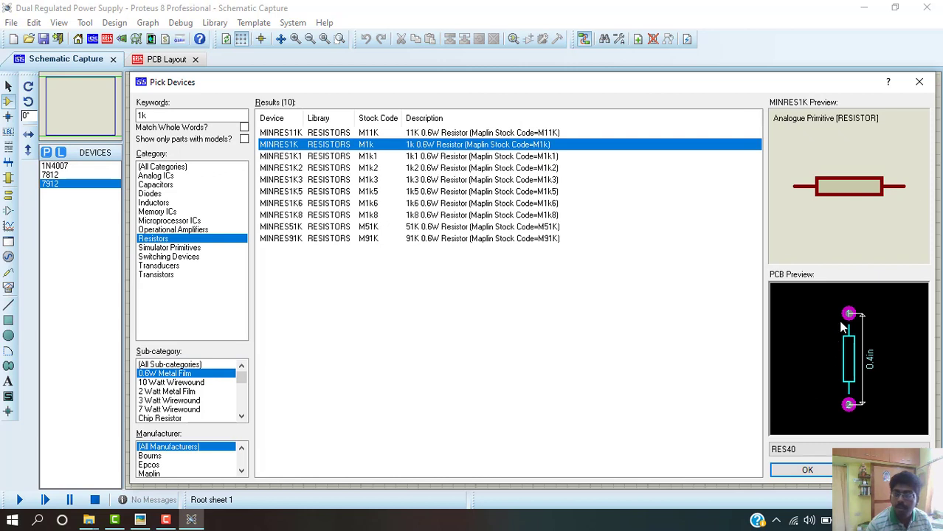
double_click(381, 148)
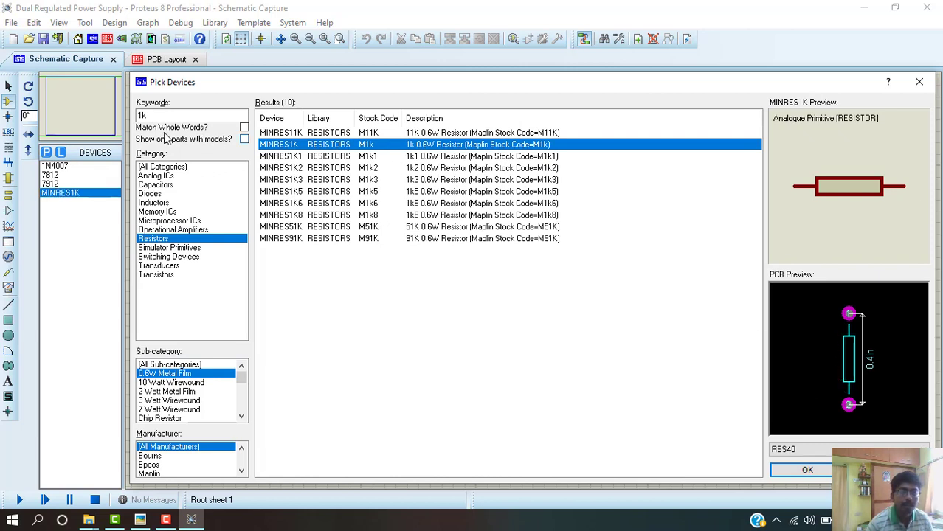
- Clear the search keyword and filter the device library to Capacitors of the Radial Electrolytic sub-category
left_click(144, 115)
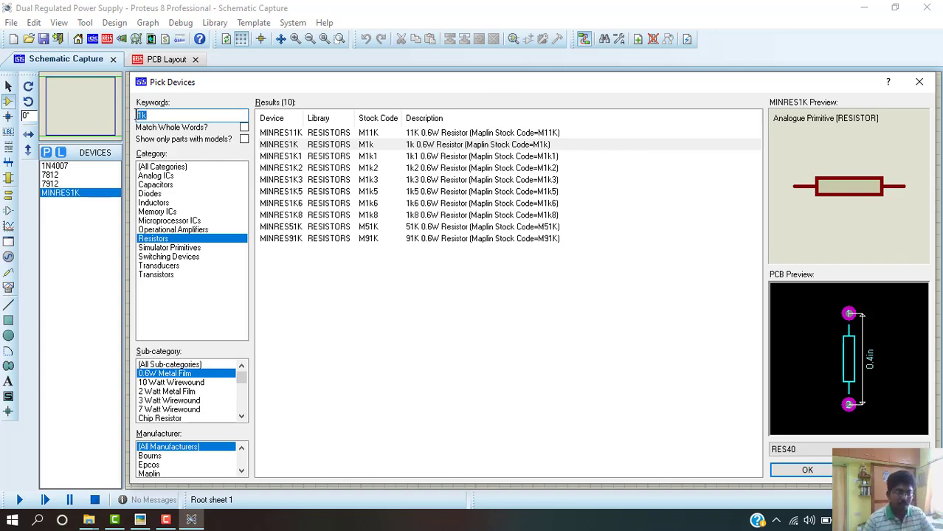
key("BackSpace")
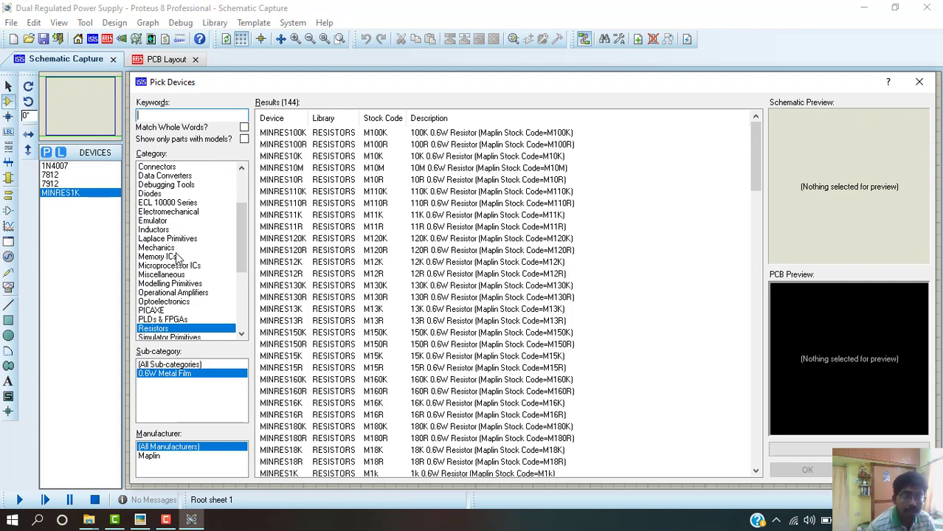
scroll(168, 229, "down", 1)
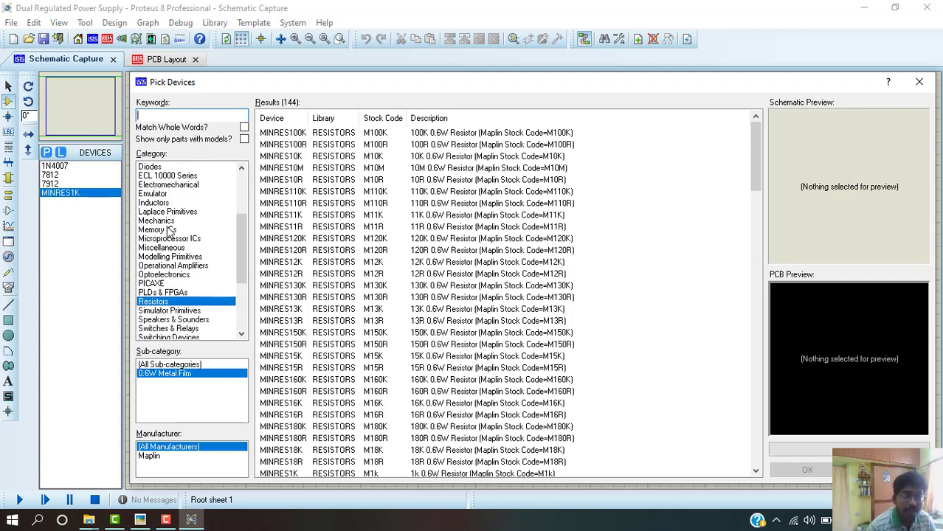
scroll(168, 230, "up", 1)
scroll(168, 231, "up", 1)
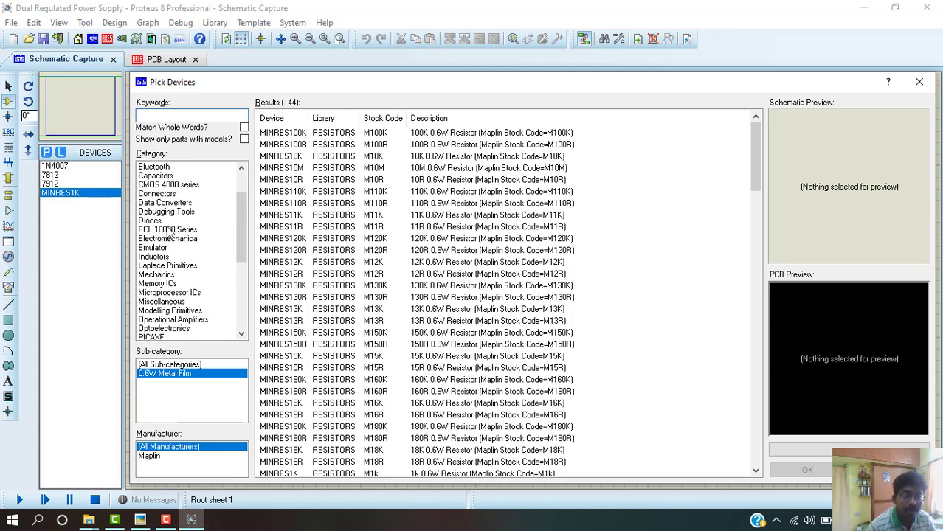
left_click(166, 177)
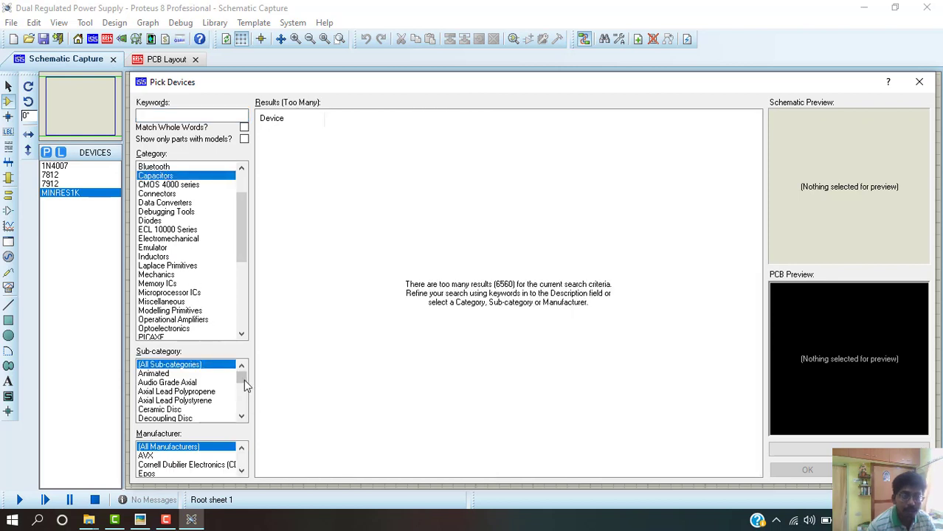
left_click_drag(243, 377, 241, 407)
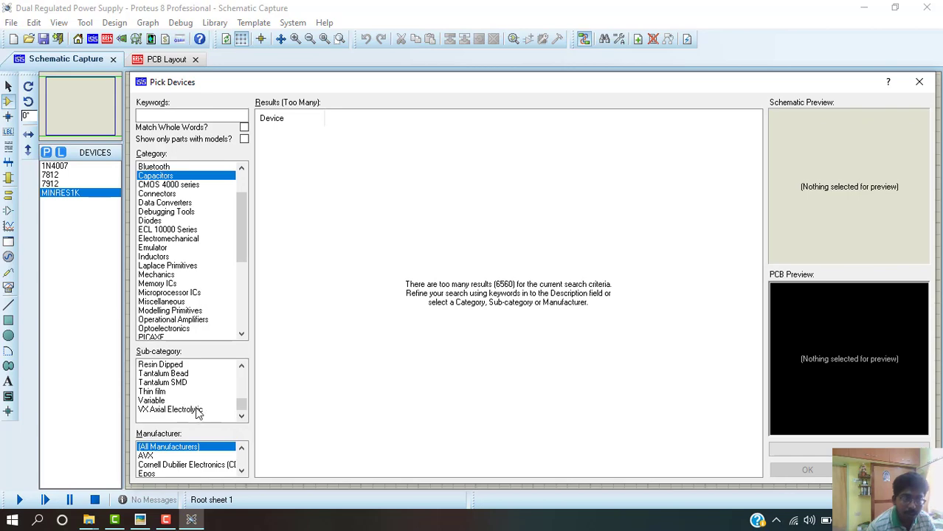
scroll(198, 414, "up", 3)
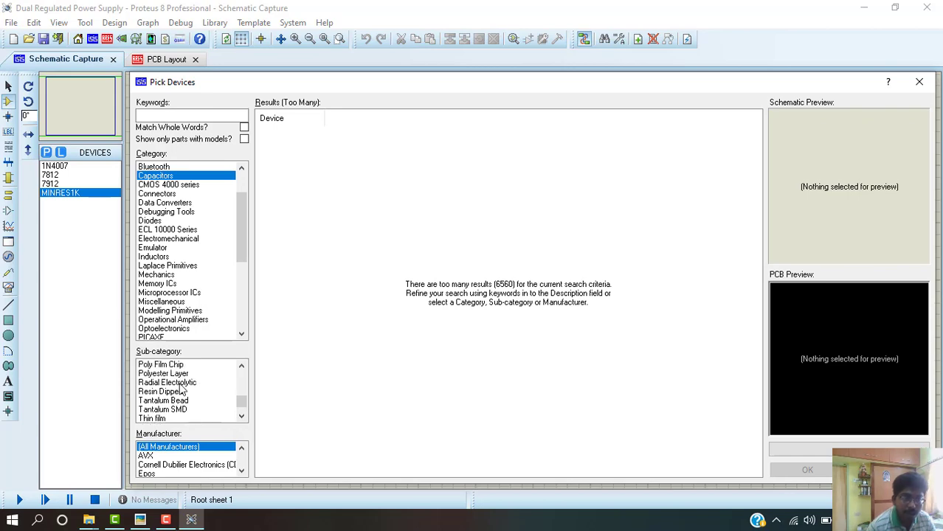
left_click(177, 383)
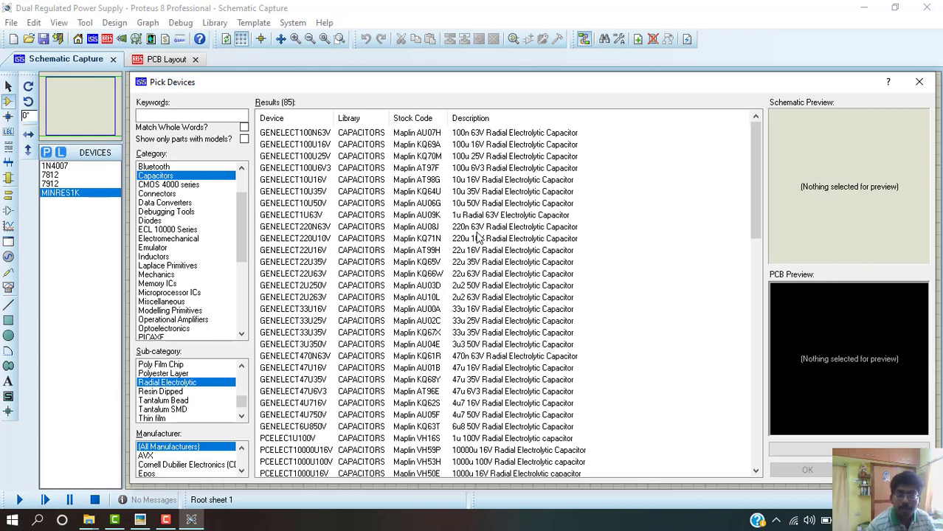
- Sort the capacitors by description and add the 1000u 25V radial electrolytic ZL1000U25V to the device list
scroll(477, 237, "down", 2)
scroll(478, 238, "up", 2)
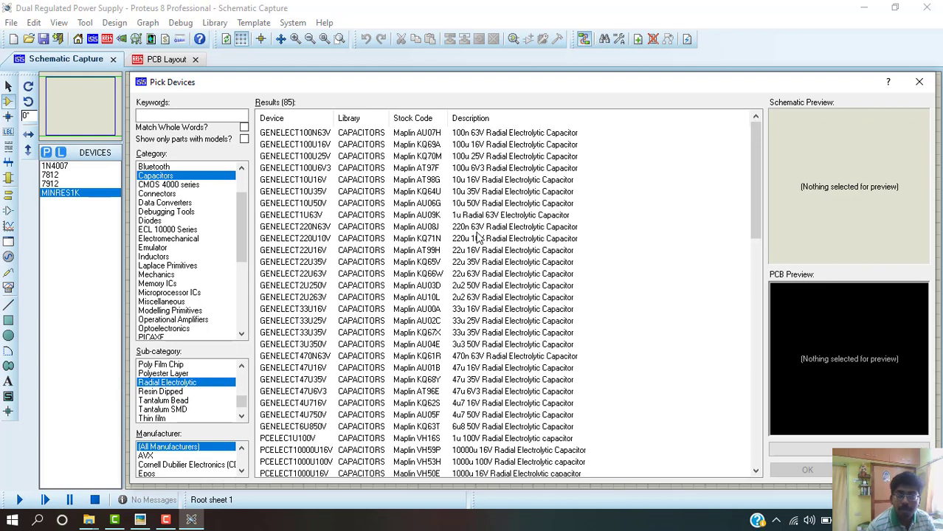
left_click(487, 120)
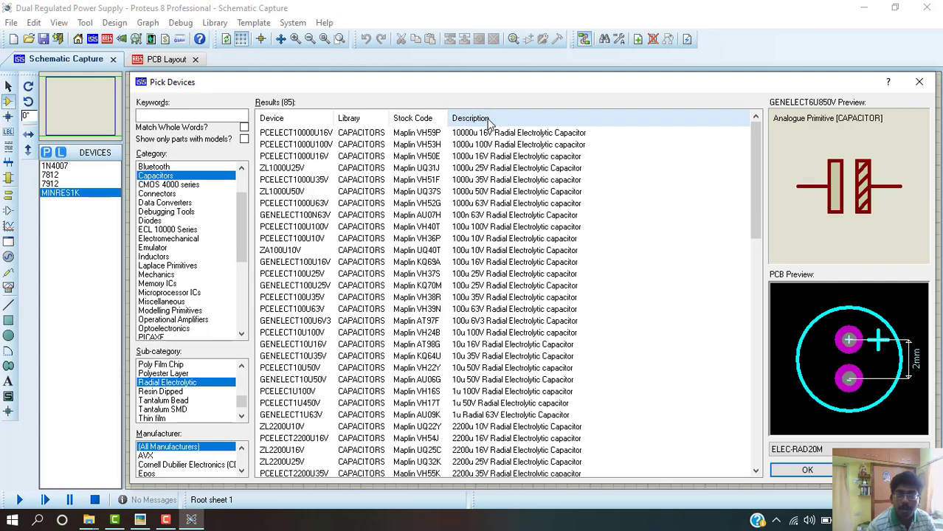
left_click(487, 168)
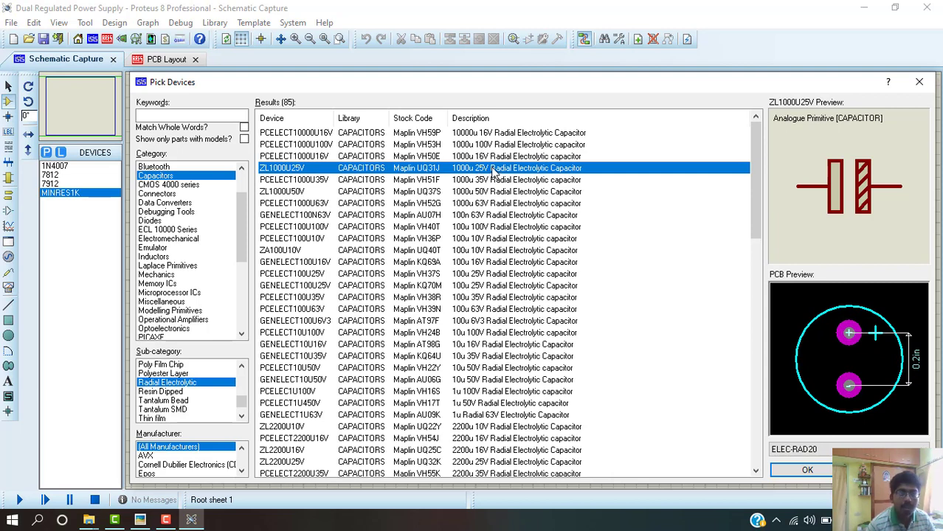
double_click(492, 169)
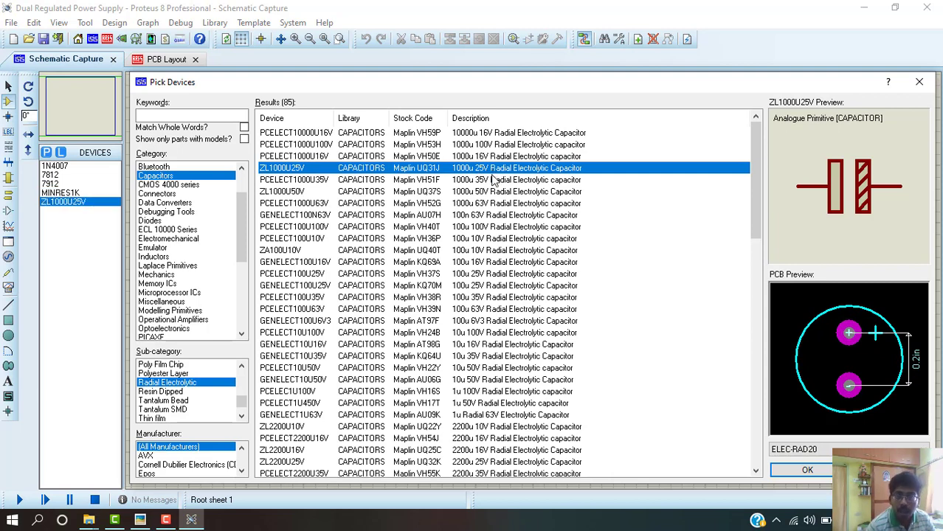
- Add the 10u 16V radial electrolytic capacitor GENELECT10U16V to the device list
scroll(493, 181, "down", 2)
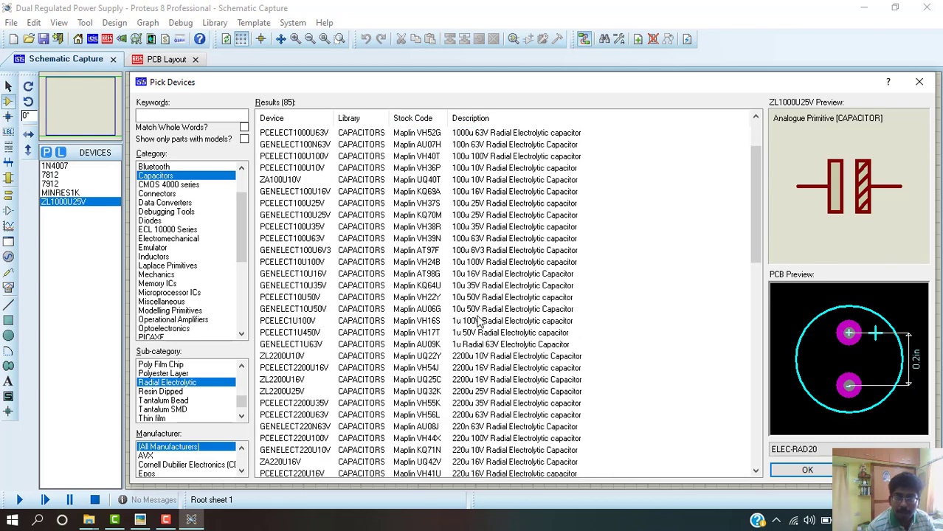
left_click(479, 275)
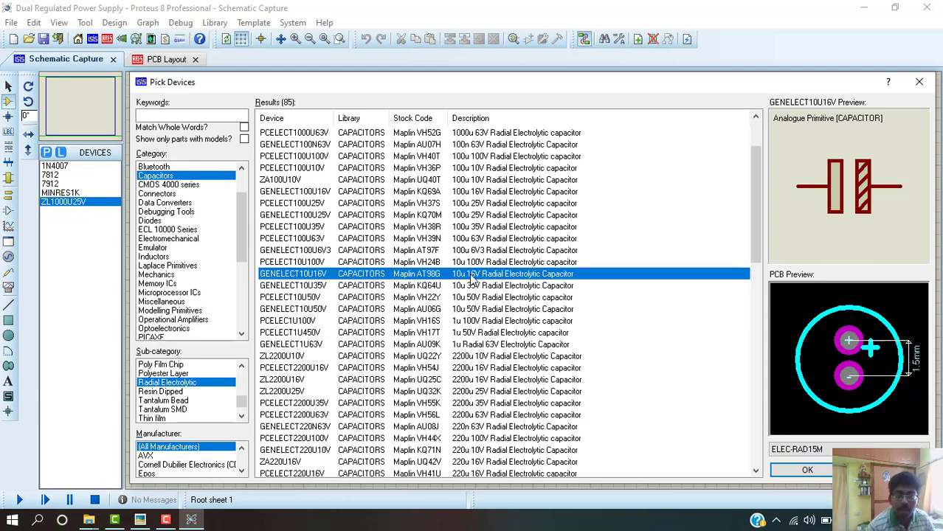
double_click(472, 277)
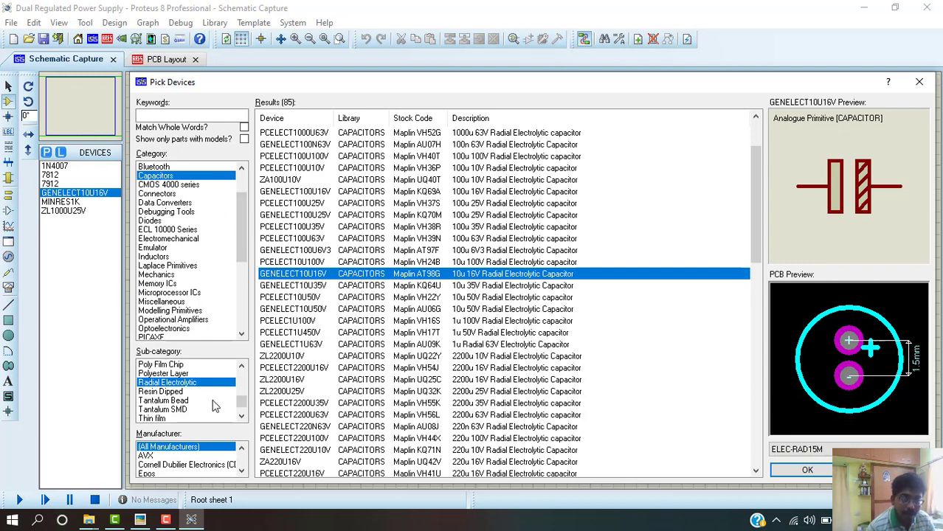
- Filter the capacitor library to the Ceramic Disc sub-category
scroll(214, 406, "up", 1)
scroll(214, 405, "up", 2)
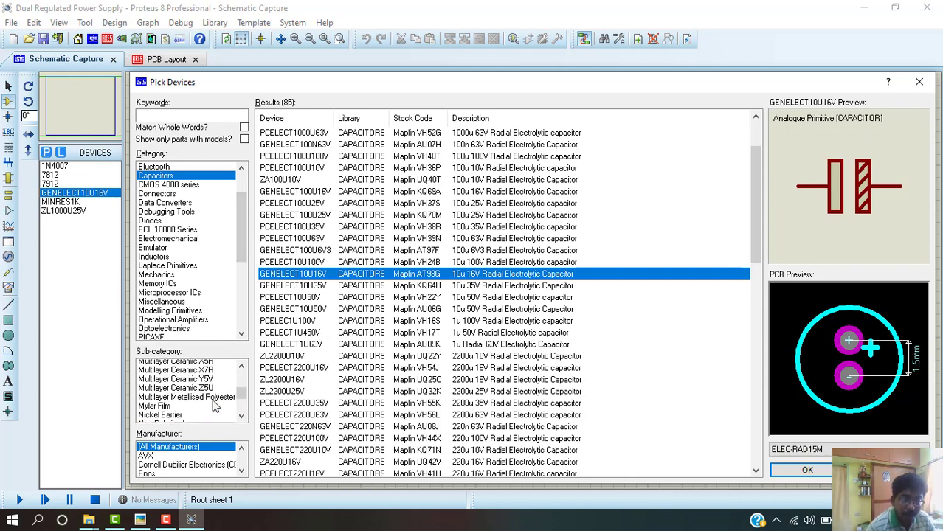
scroll(214, 406, "up", 3)
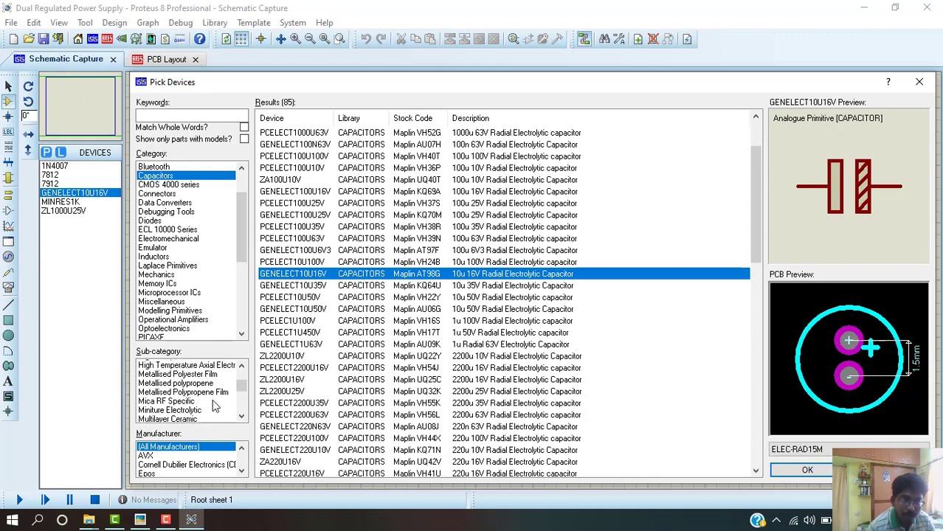
scroll(214, 406, "up", 4)
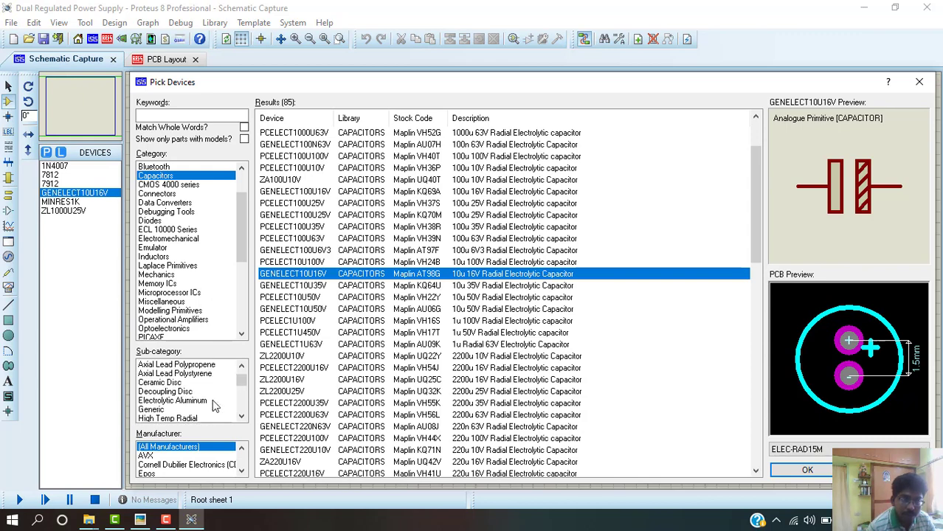
left_click(169, 383)
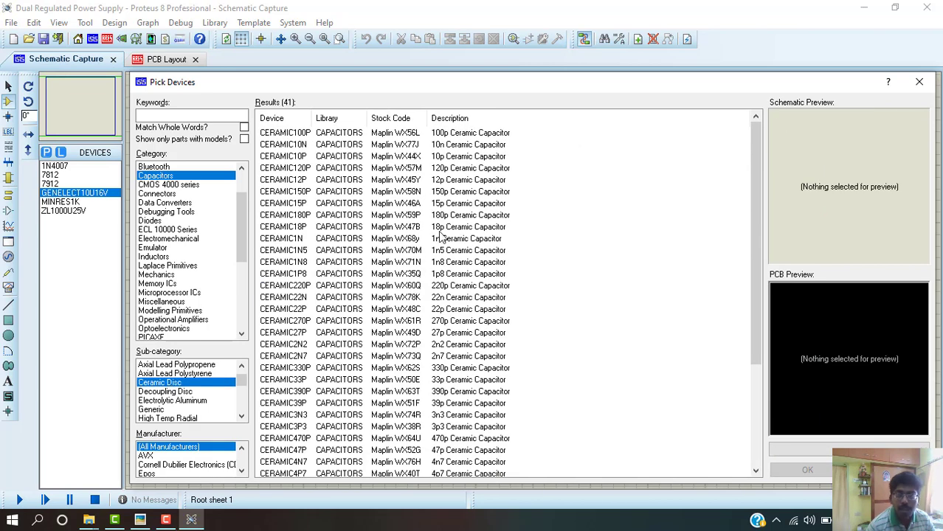
- Sort the ceramic capacitors by description and add the 100p CERAMIC100P to the device list
left_click(447, 118)
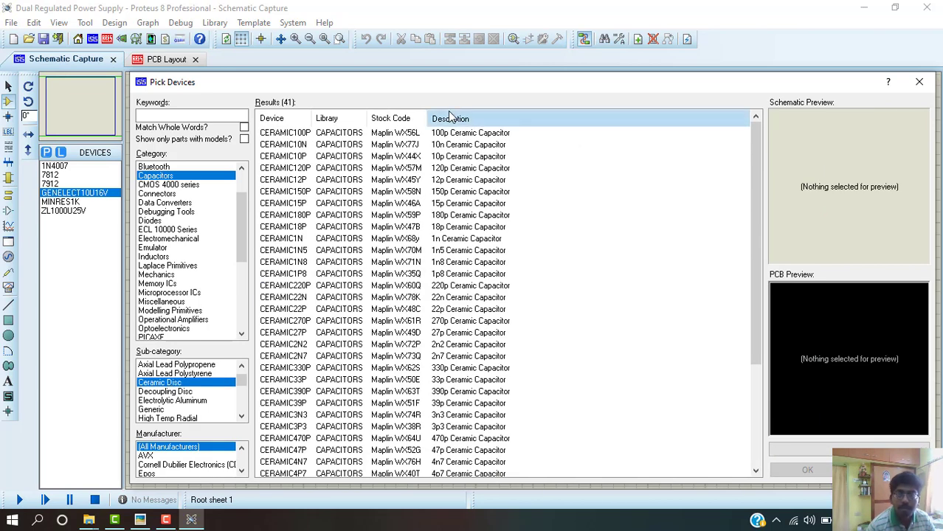
left_click(450, 134)
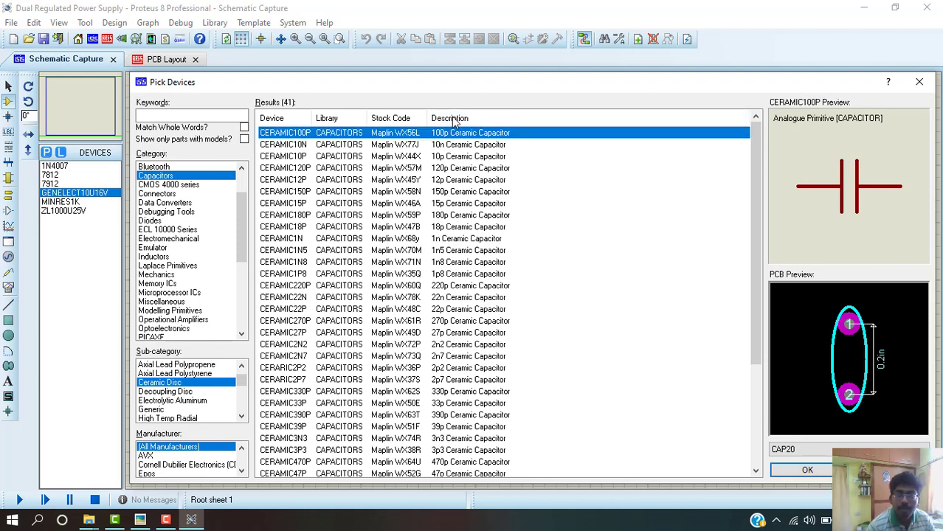
scroll(452, 158, "down", 2)
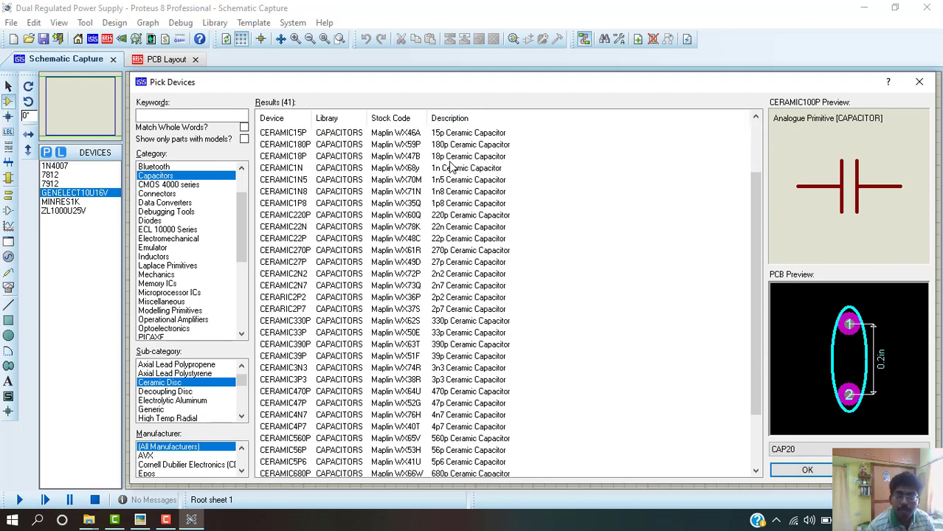
scroll(451, 168, "down", 2)
scroll(451, 195, "up", 4)
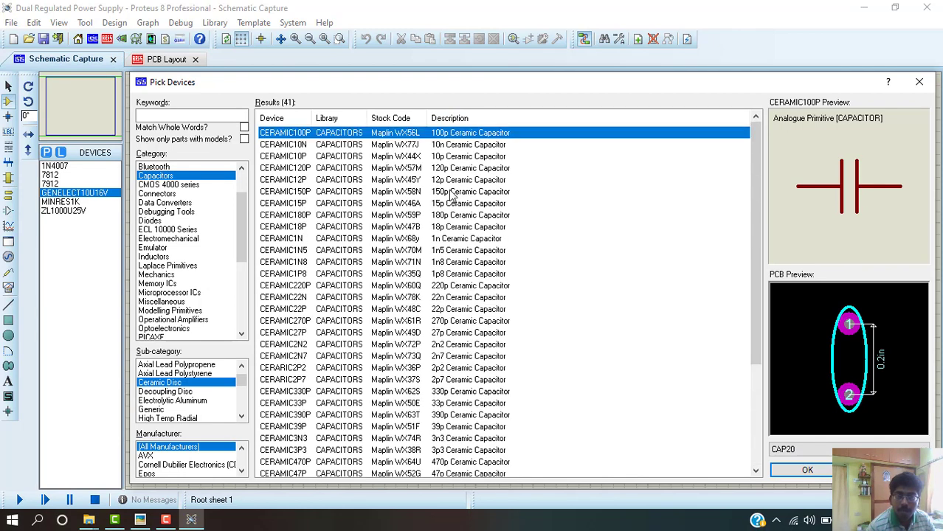
double_click(451, 135)
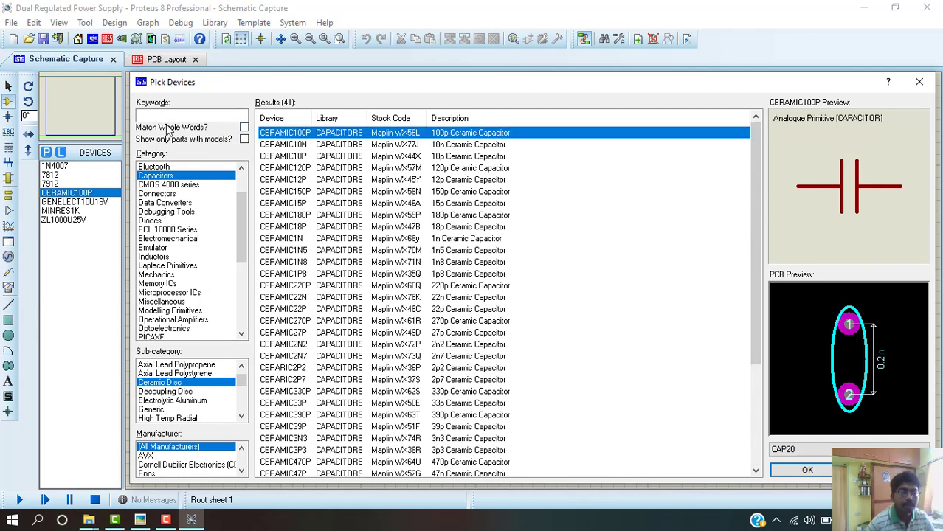
- Search the device library for led and browse to the animated LED models
left_click(167, 116)
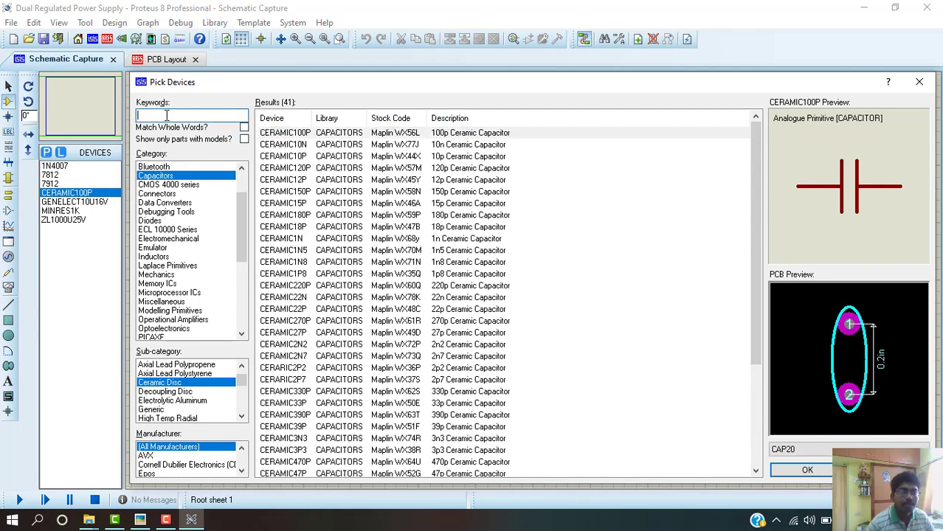
type("led")
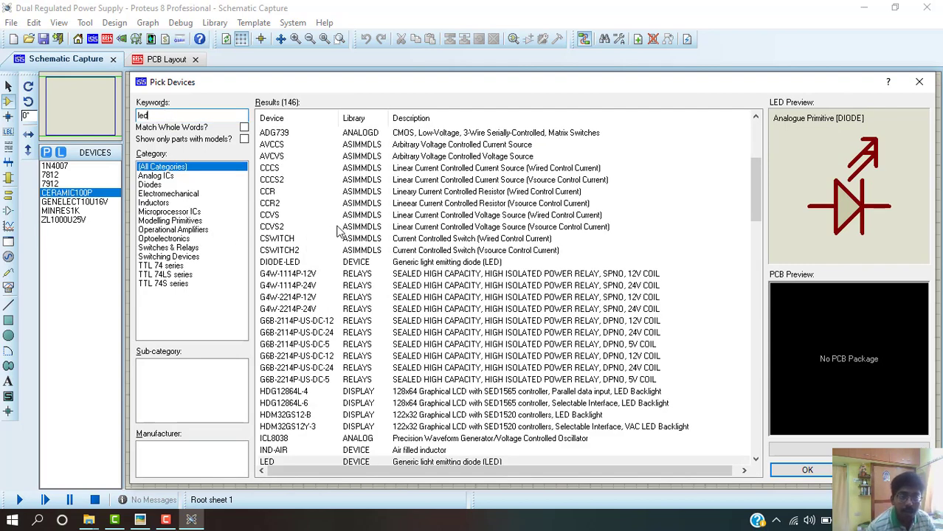
scroll(339, 232, "down", 3)
scroll(339, 231, "down", 5)
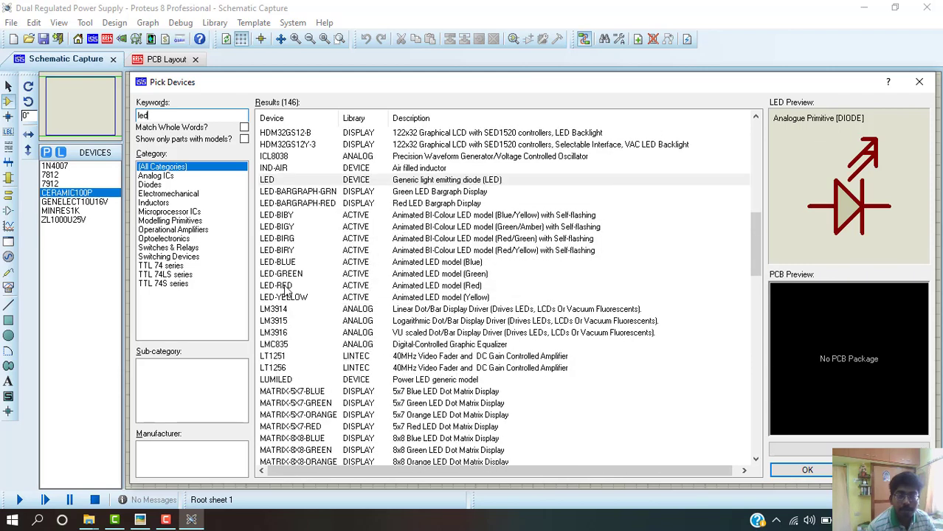
- Add the animated LED models LED-BLUE and LED-GREEN to the device list and close the device picker
left_click(284, 286)
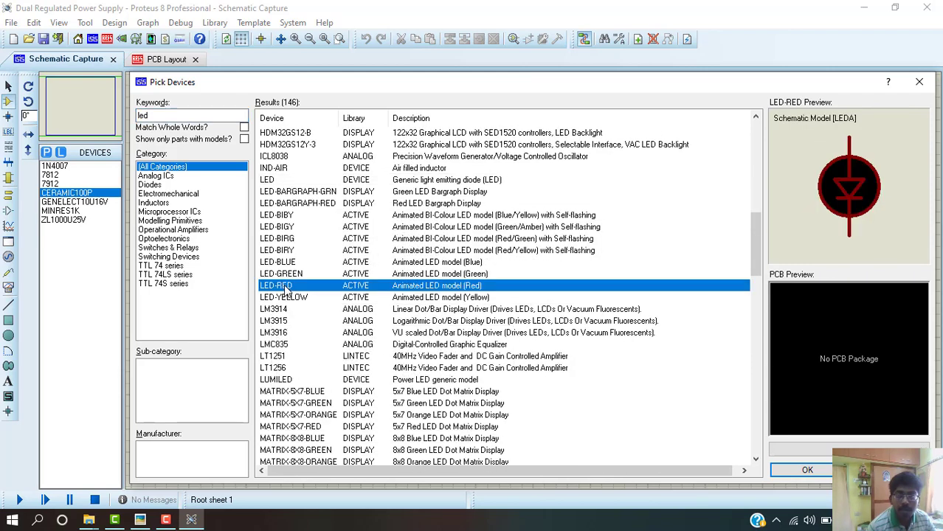
left_click(343, 267)
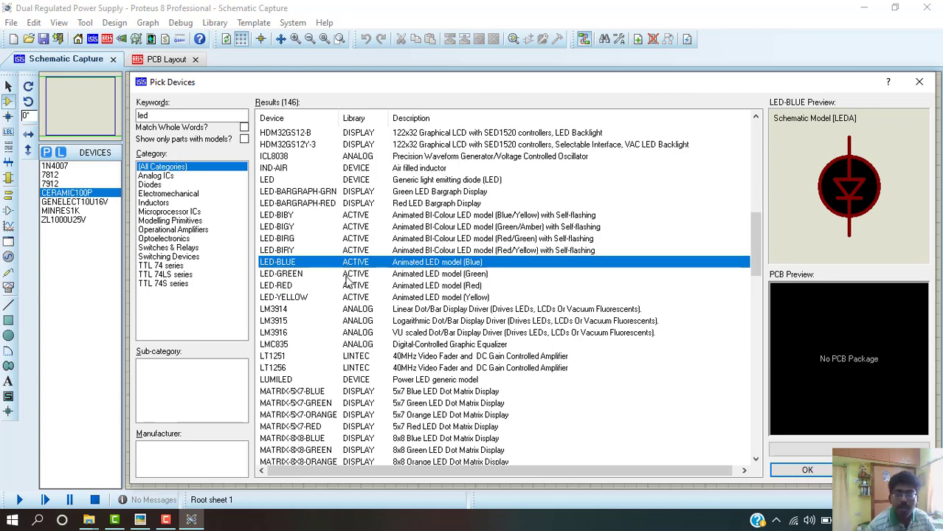
left_click(344, 275)
left_click(343, 286)
left_click(343, 309)
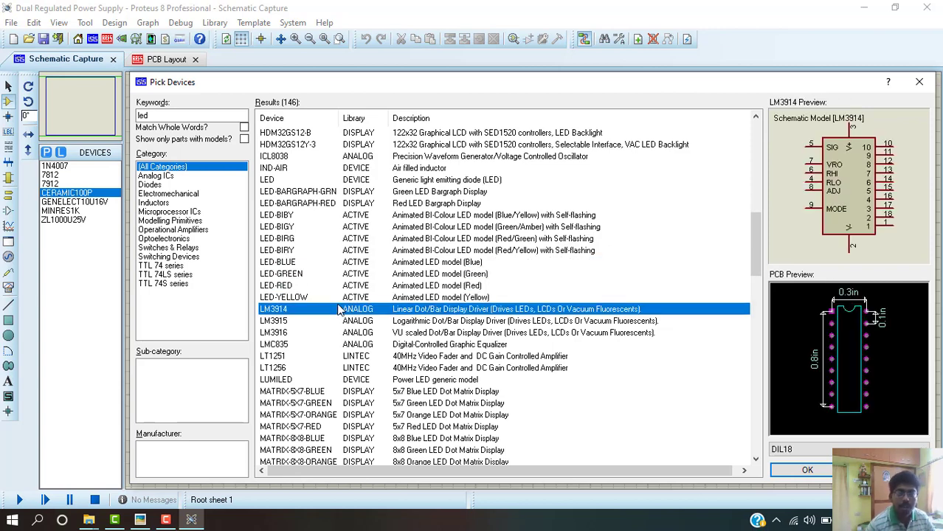
left_click(330, 264)
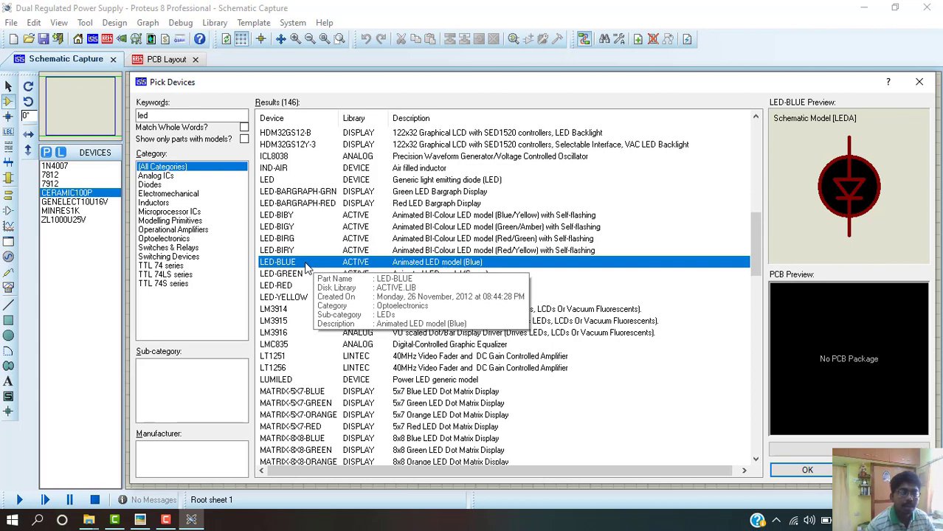
double_click(308, 263)
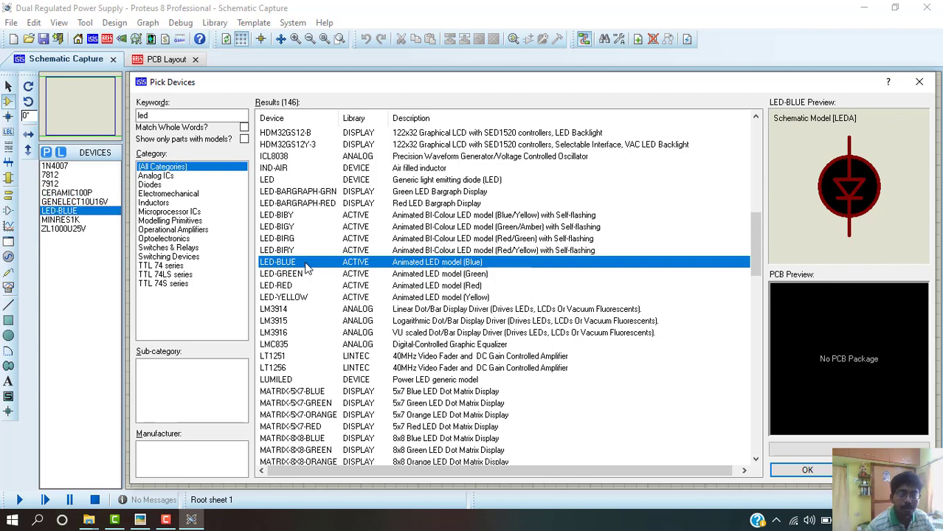
double_click(306, 275)
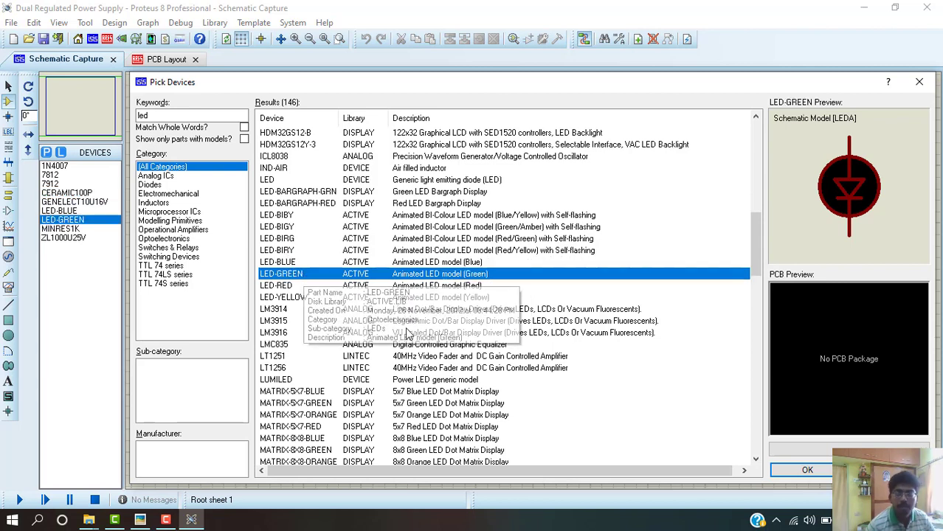
left_click(790, 469)
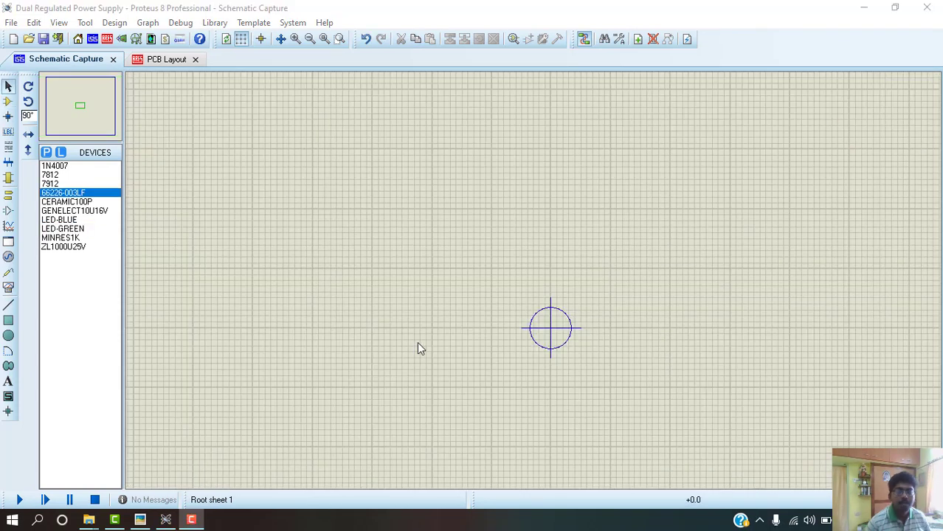
- Place a 1N4007 diode on the schematic sheet and select it
left_click(65, 166)
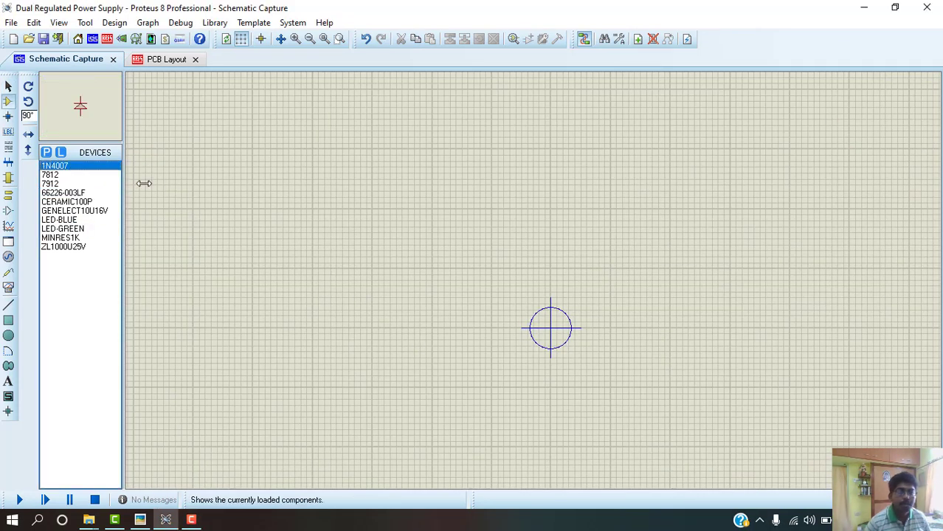
left_click(378, 214)
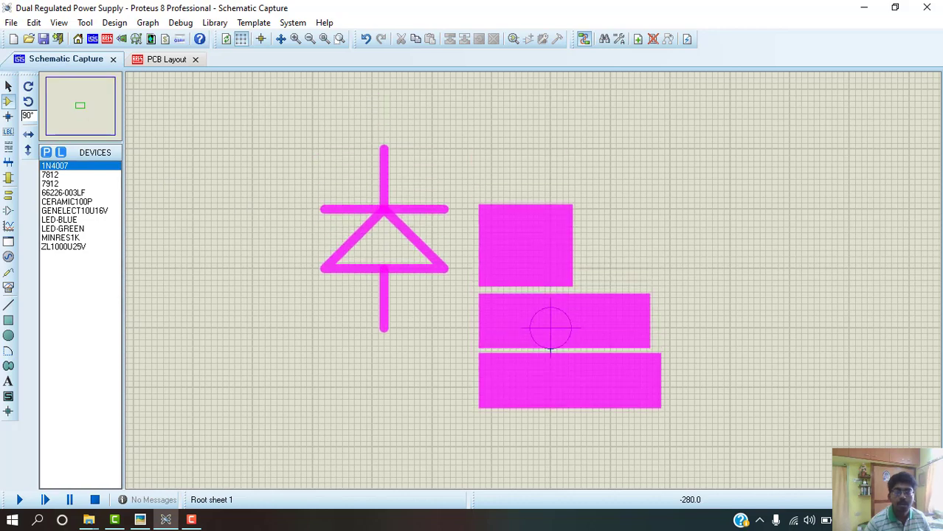
scroll(382, 270, "down", 1)
left_click(447, 275)
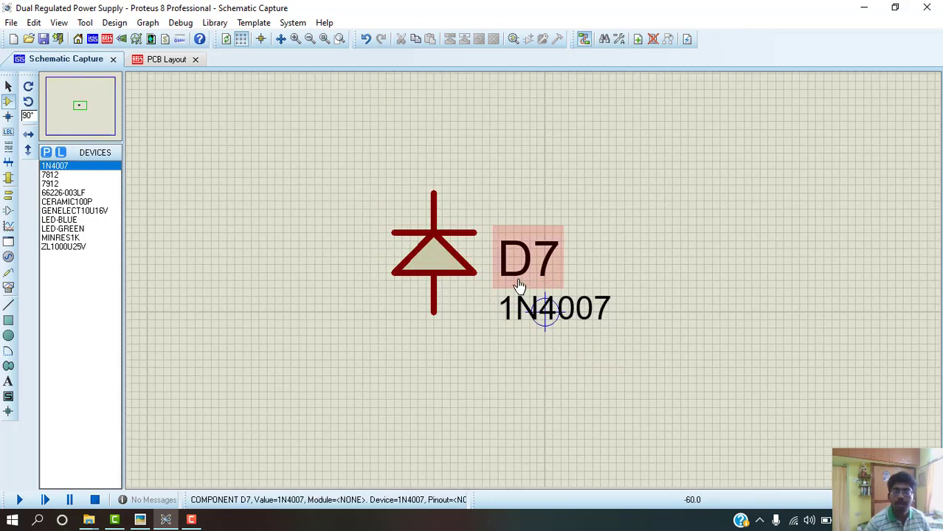
left_click(446, 274)
- Rotate the placed 1N4007 diode repeatedly in 90-degree steps, then delete it from the sheet
right_click(445, 274)
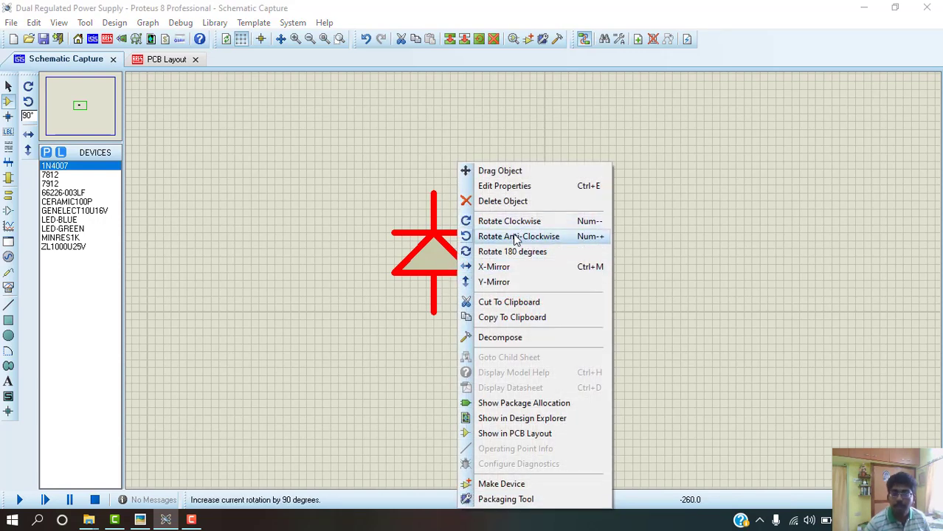
left_click(596, 228)
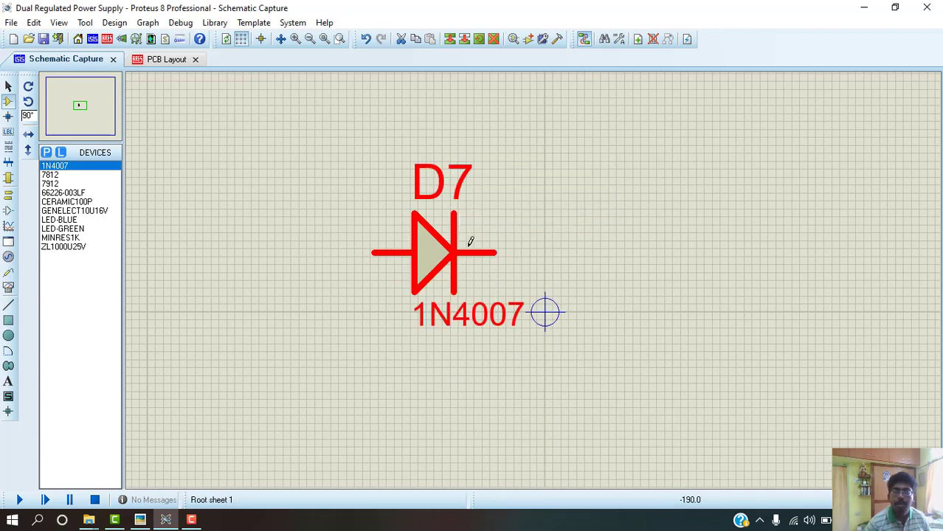
key("KP_Add")
key("KP_Add")
key("KP_Add")
key("KP_Add")
key("KP_Add")
key("KP_Add")
key("KP_Add")
key("KP_Add")
key("KP_Add")
key("KP_Add")
key("KP_Add")
key("KP_Add")
key("KP_Add")
key("KP_Add")
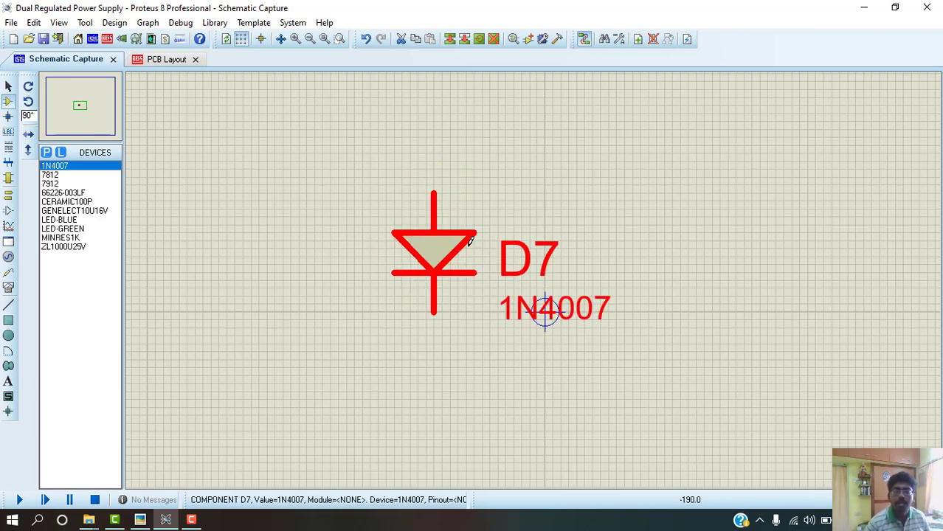
key("KP_Add")
key("KP_Add")
key("KP_Add")
key("KP_Add")
key("KP_Add")
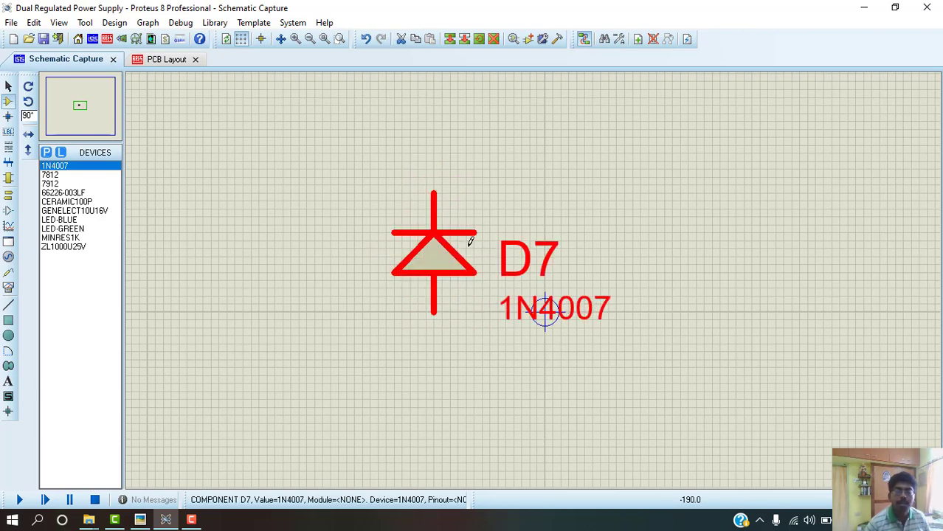
right_click(453, 246)
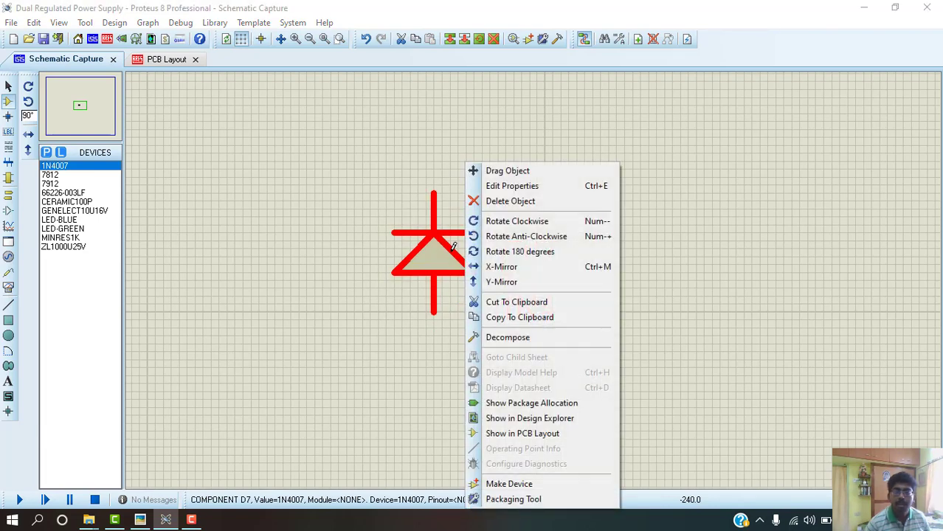
left_click(498, 209)
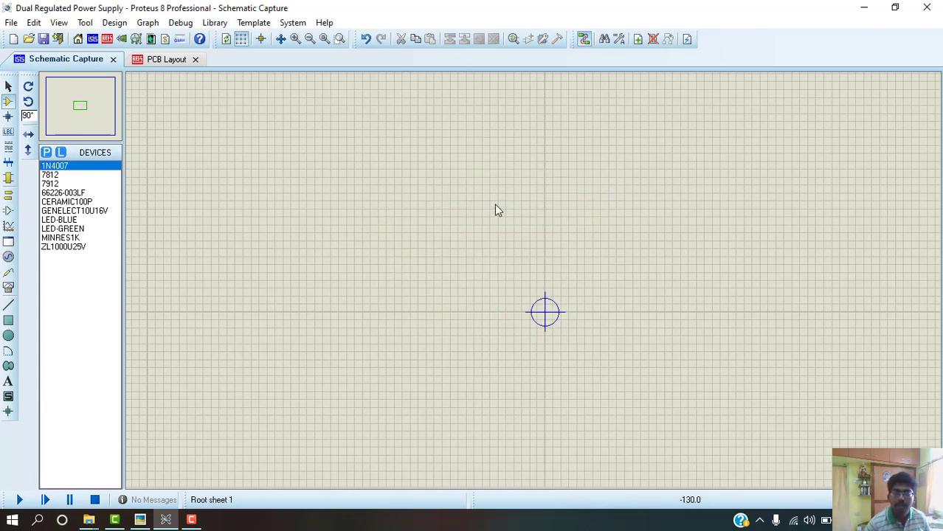
- Place a CERAMIC100P capacitor on the schematic sheet and remove it again
left_click(83, 201)
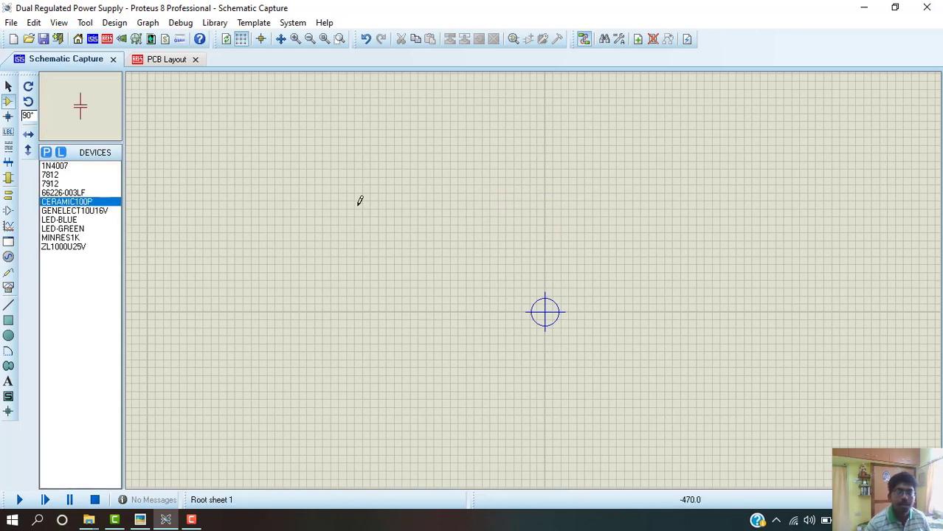
left_click(415, 216)
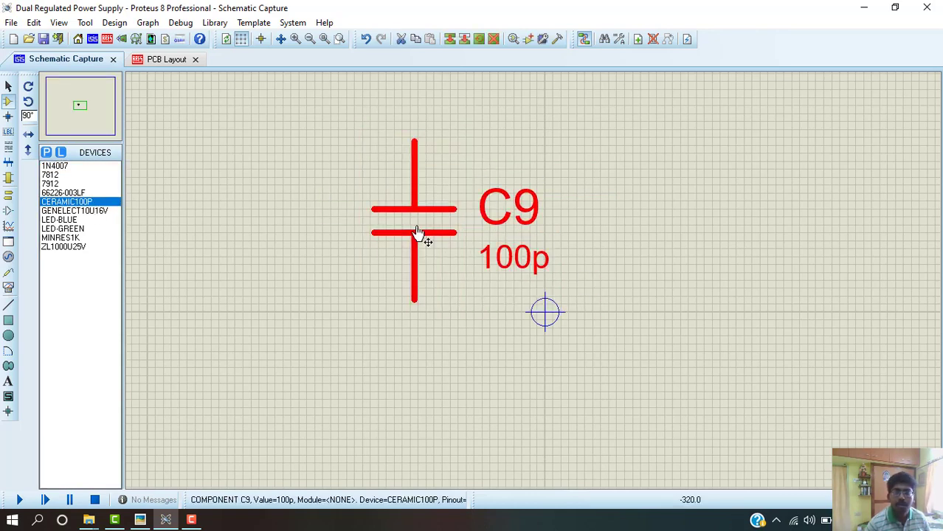
right_click(419, 221)
right_click(419, 221)
right_click(418, 220)
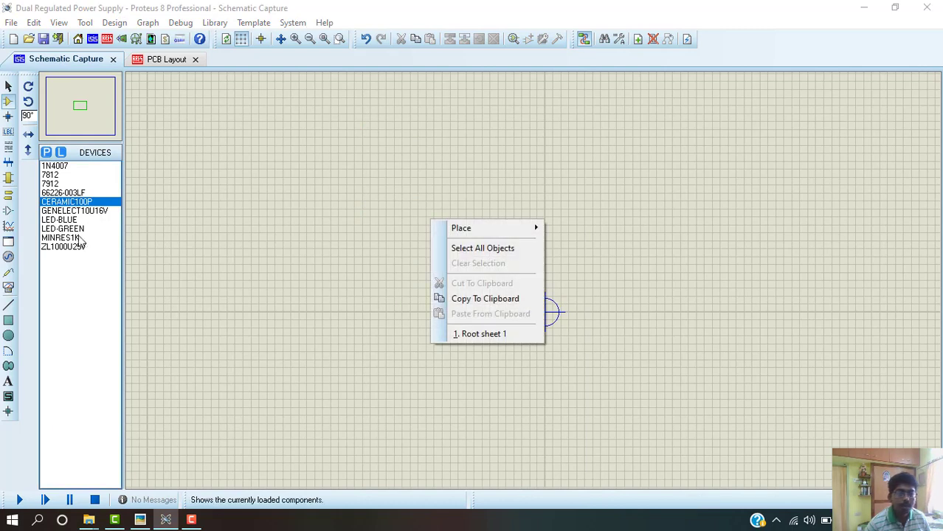
- Place a 7912 regulator on the schematic sheet in its 0° orientation
left_click(78, 211)
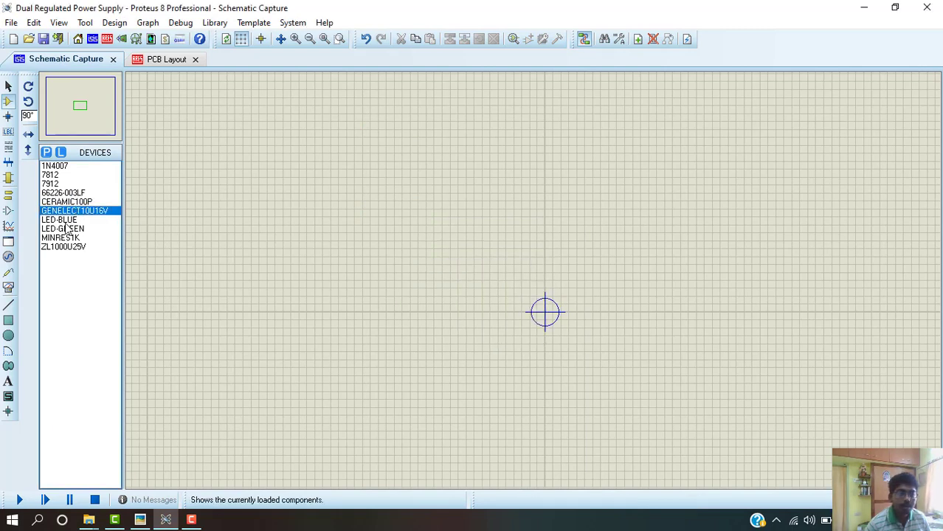
left_click(50, 183)
left_click(481, 238)
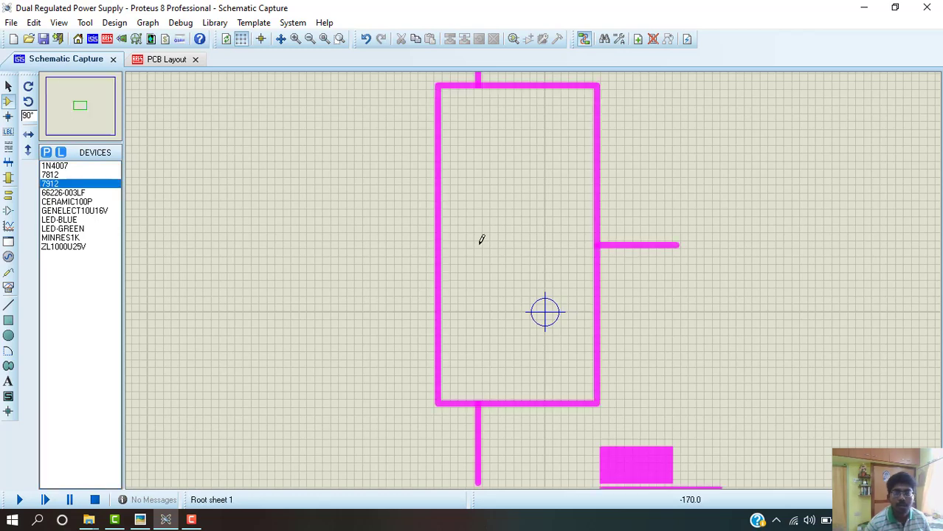
key("KP_Add")
key("KP_Add")
key("KP_Add")
scroll(481, 240, "down", 2)
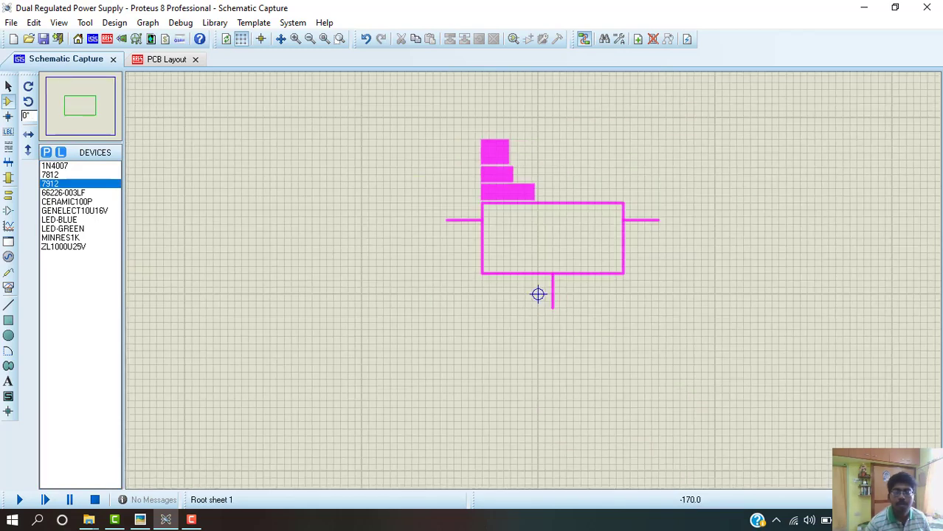
left_click(538, 294)
- Mirror the placed 7912 regulator vertically, then horizontally, and vertically once more
right_click(422, 276)
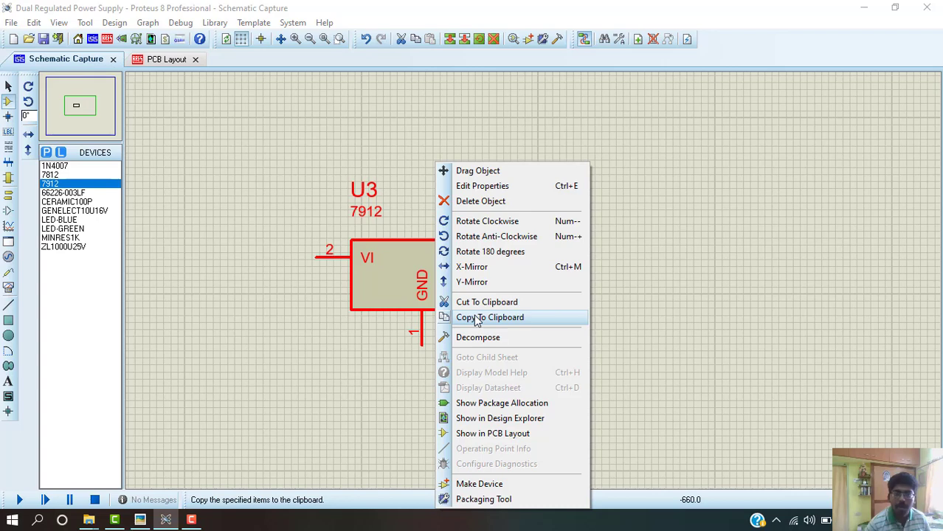
left_click(472, 281)
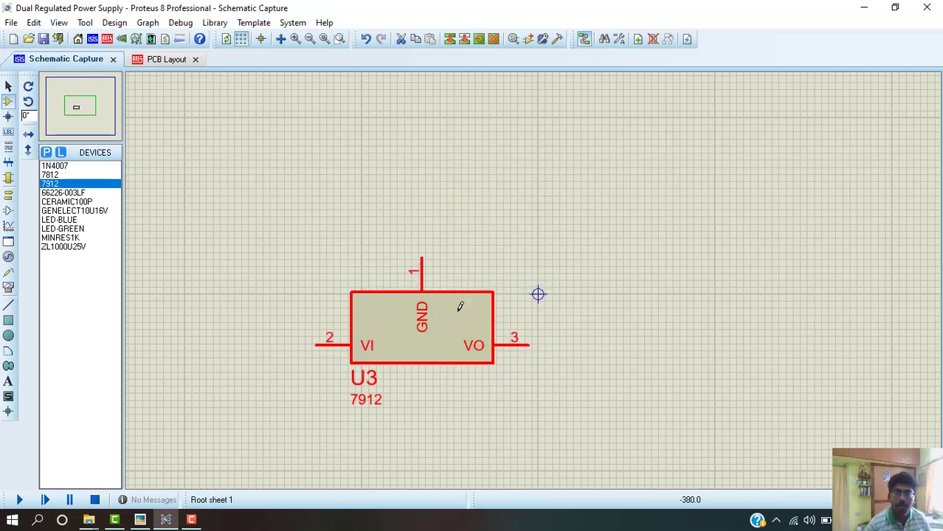
right_click(438, 331)
left_click(478, 270)
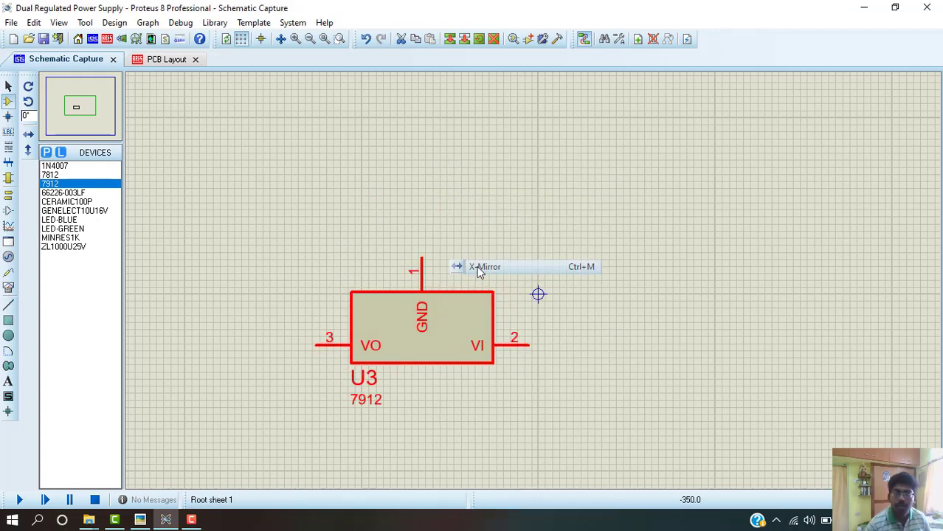
right_click(457, 329)
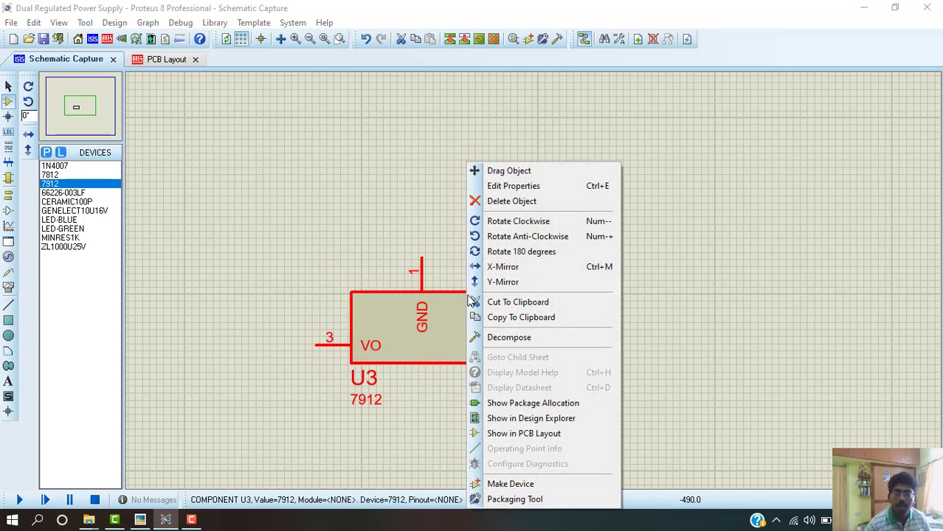
left_click(490, 282)
left_click(538, 294)
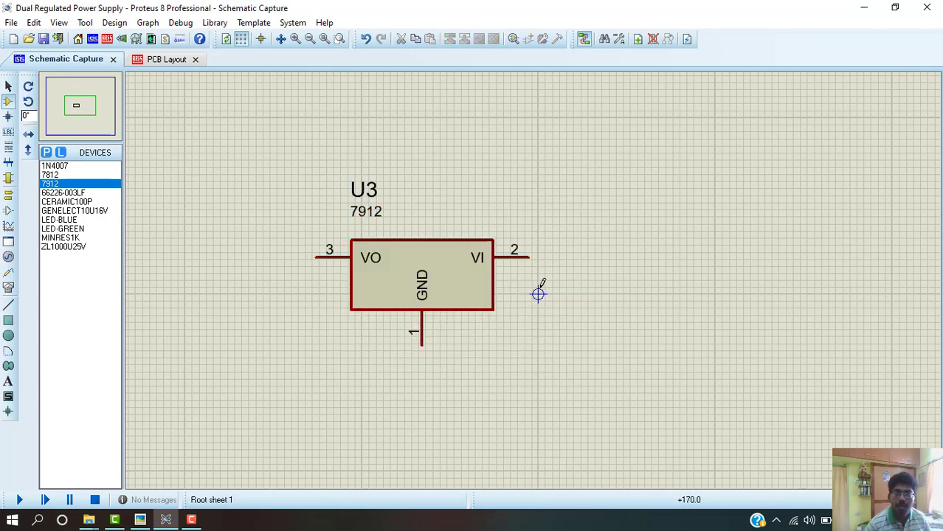
- Delete the mirrored 7912 regulator, then place an unmirrored one and delete it as well
right_click(487, 289)
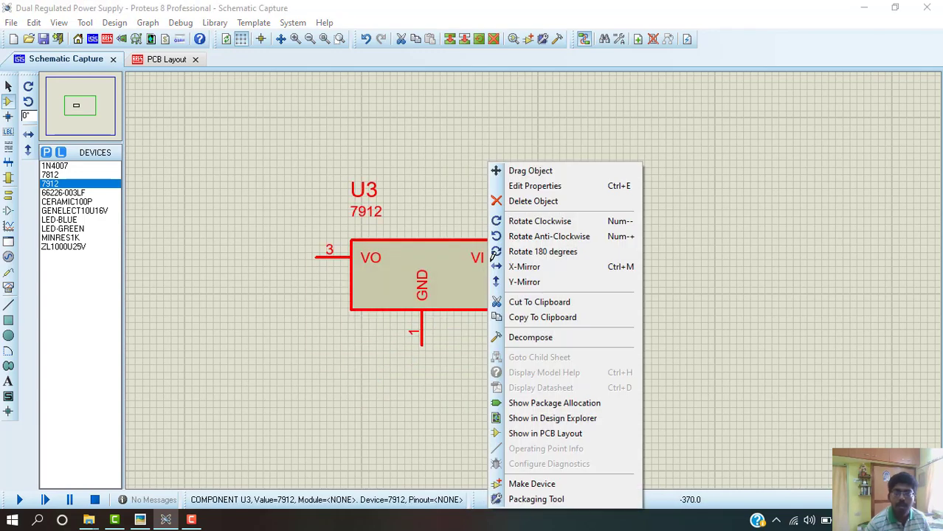
left_click(521, 201)
right_click(461, 205)
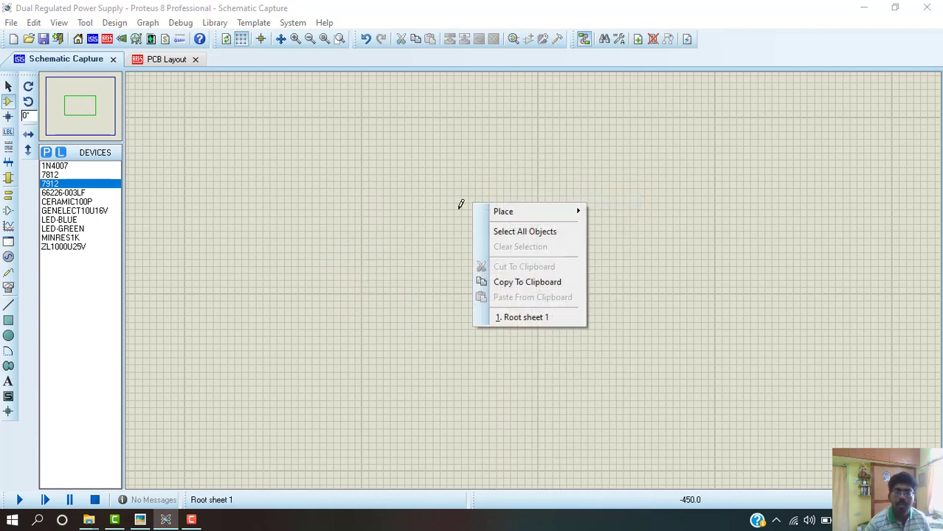
left_click(460, 204)
left_click(460, 204)
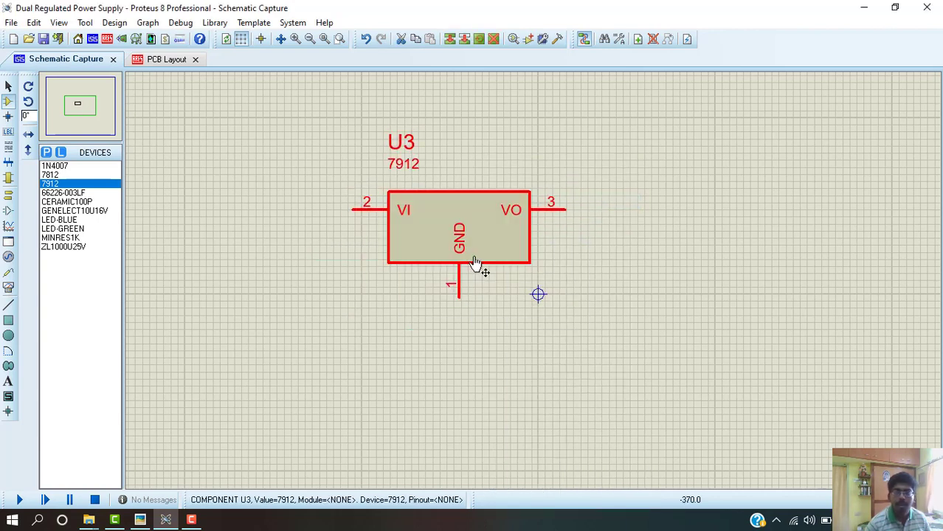
key("Delete")
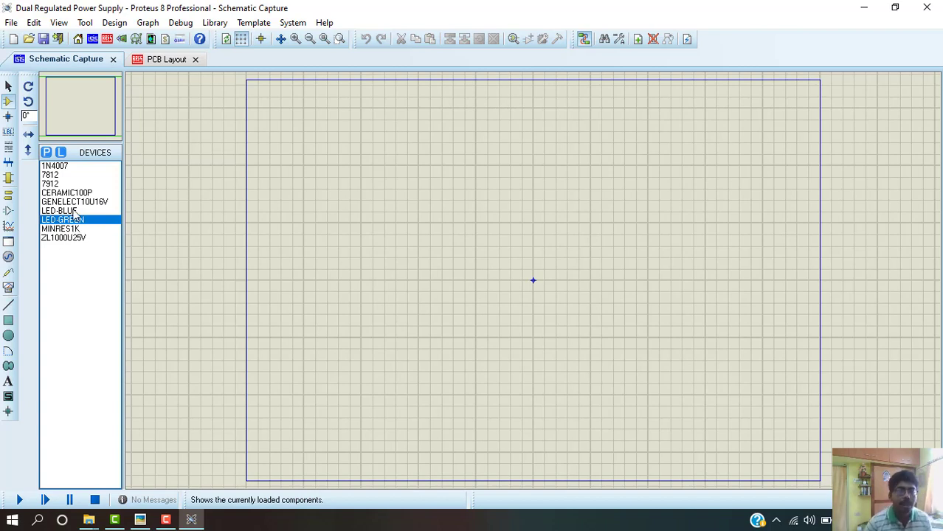
- Place a 1N4007 diode at 0° in the upper-left area of the schematic sheet
left_click(59, 166)
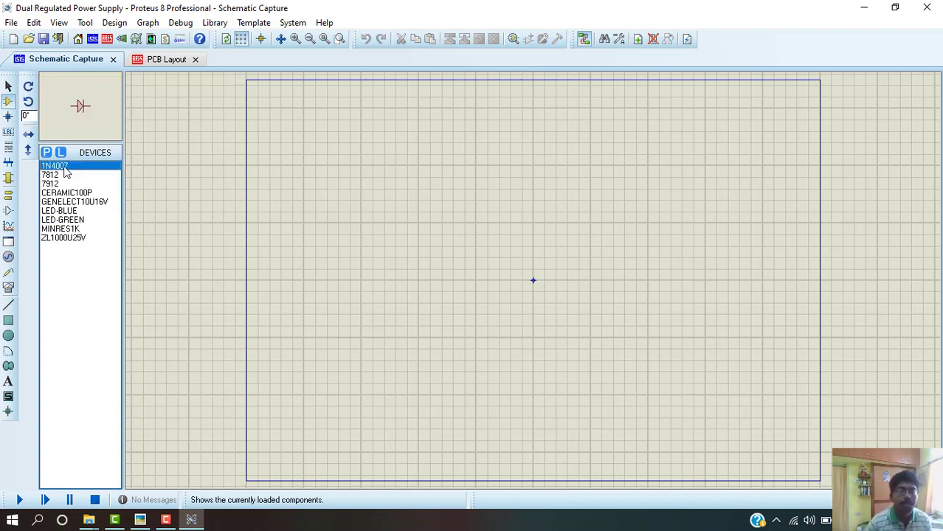
left_click(438, 211)
key("F6")
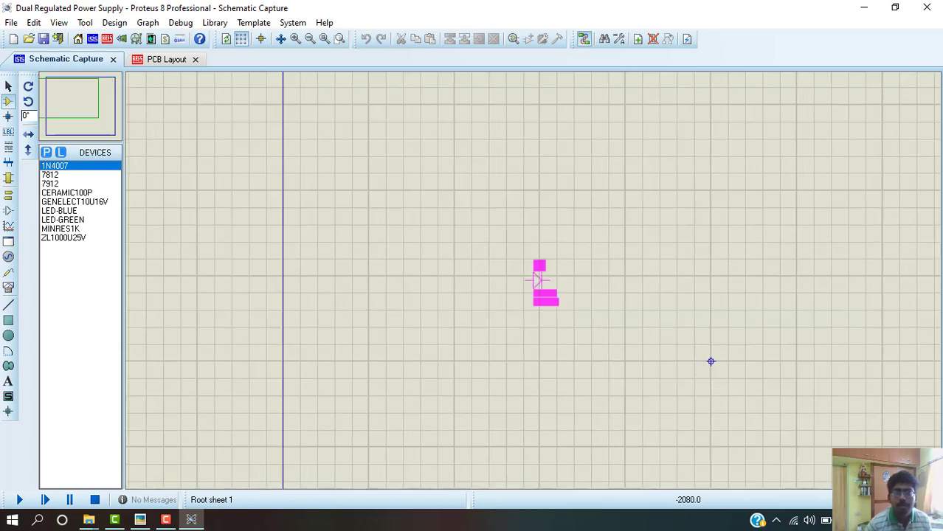
scroll(532, 281, "up", 2)
scroll(533, 281, "down", 1)
scroll(533, 280, "up", 1)
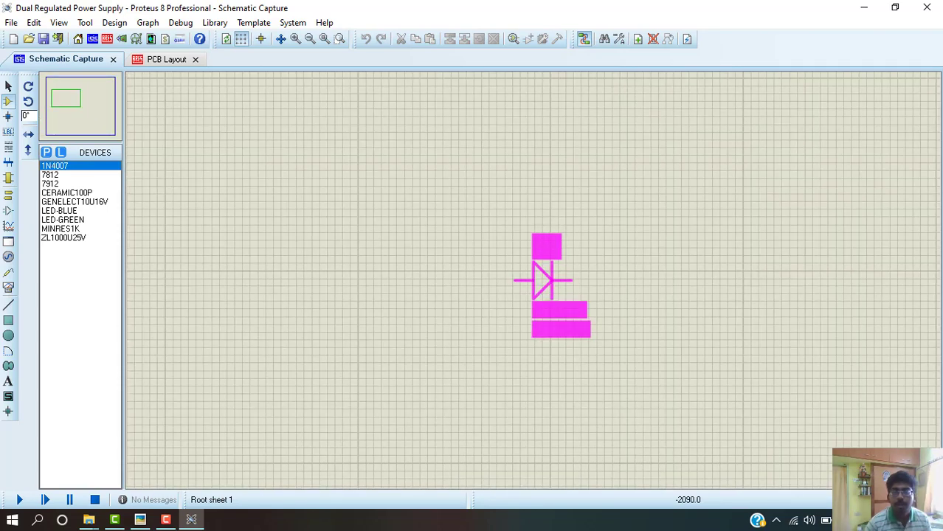
scroll(532, 281, "up", 1)
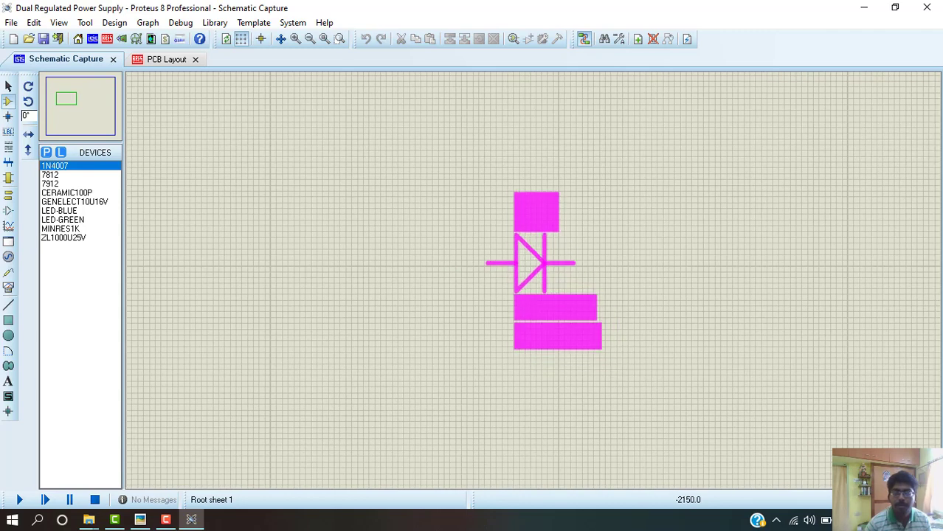
left_click(487, 274)
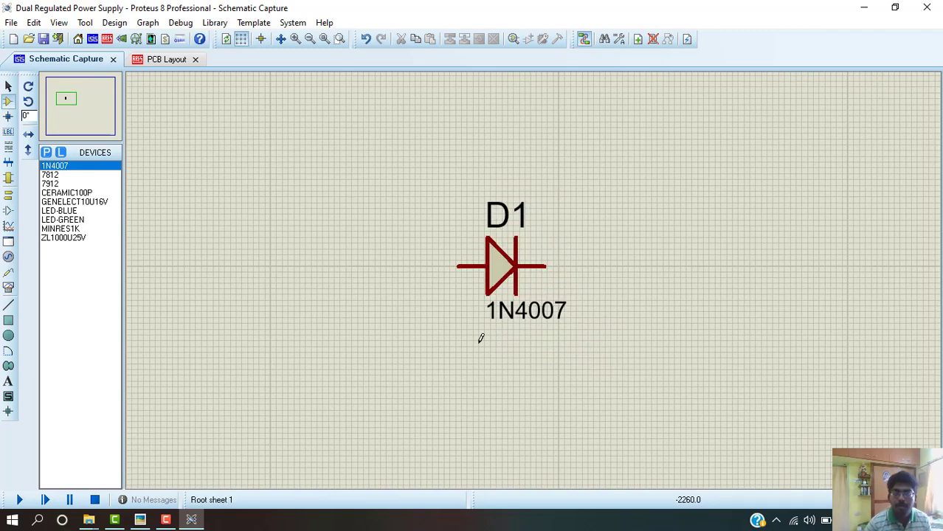
- Place a second 1N4007 diode rotated 180° directly below the first one
left_click(500, 377)
key("KP_Add")
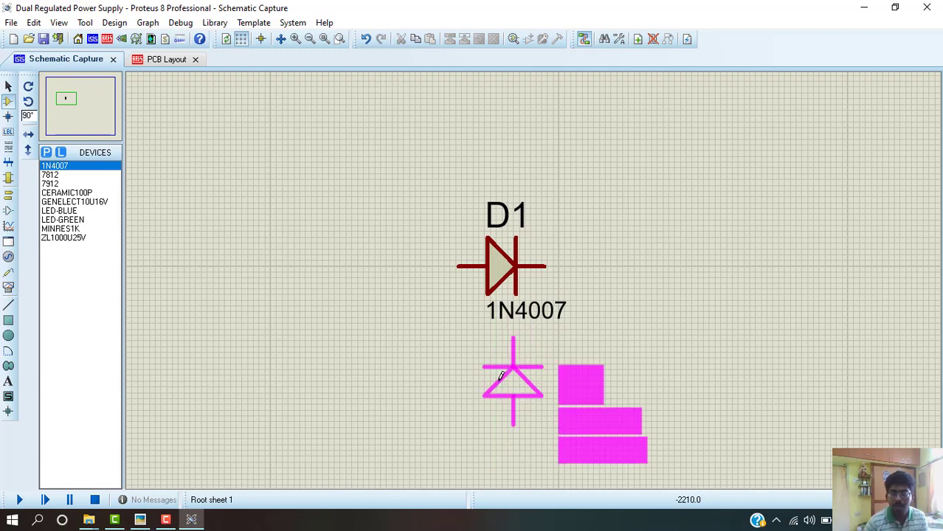
key("KP_Add")
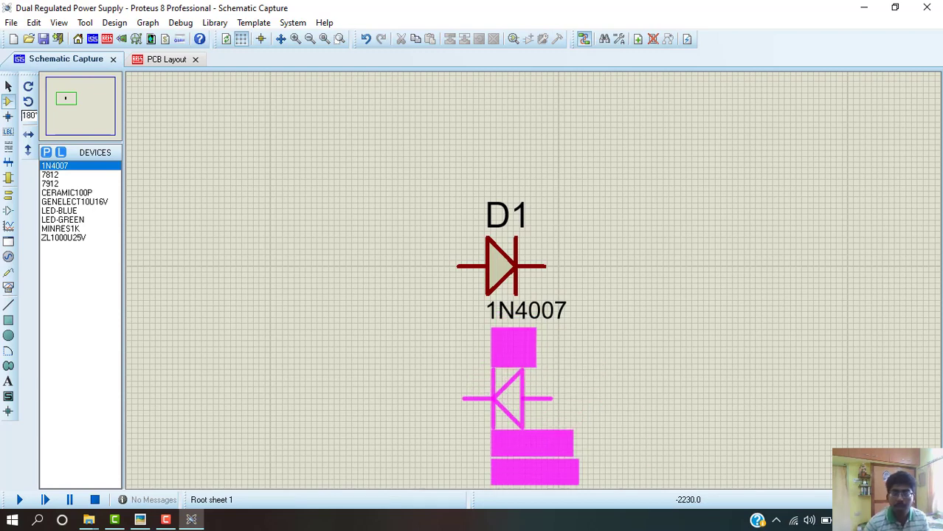
left_click(507, 398)
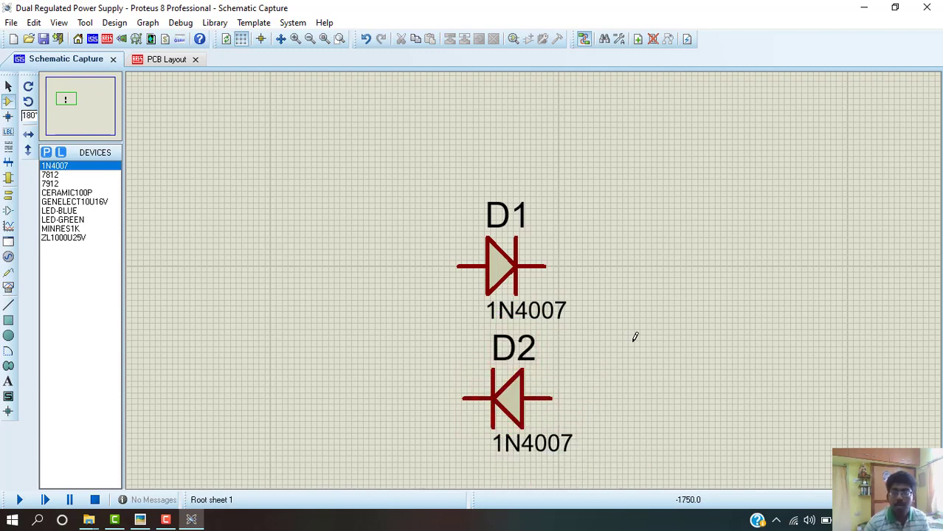
- Place a third 1N4007 diode at 0° below the first pair, leaving a gap between them
scroll(601, 318, "down", 1)
scroll(558, 292, "down", 1)
scroll(555, 380, "up", 1)
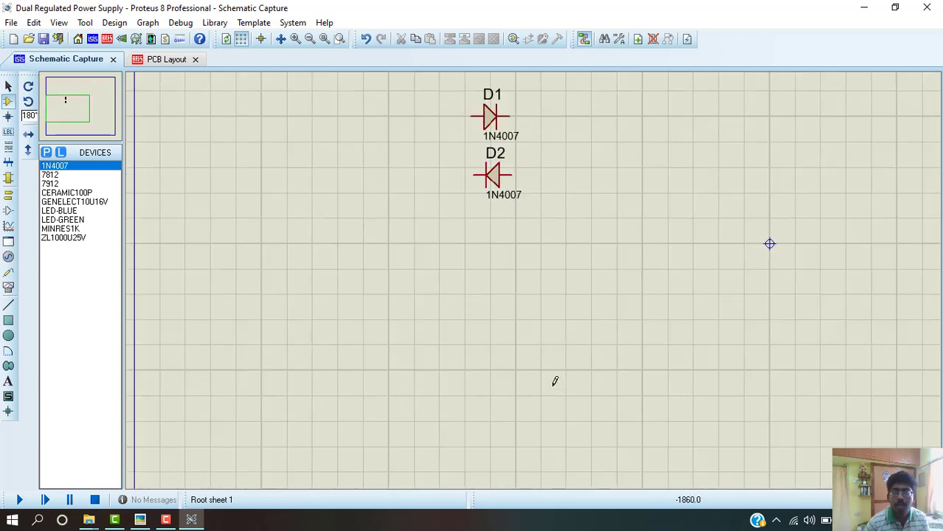
left_click(506, 260)
key("KP_Add")
key("KP_Add")
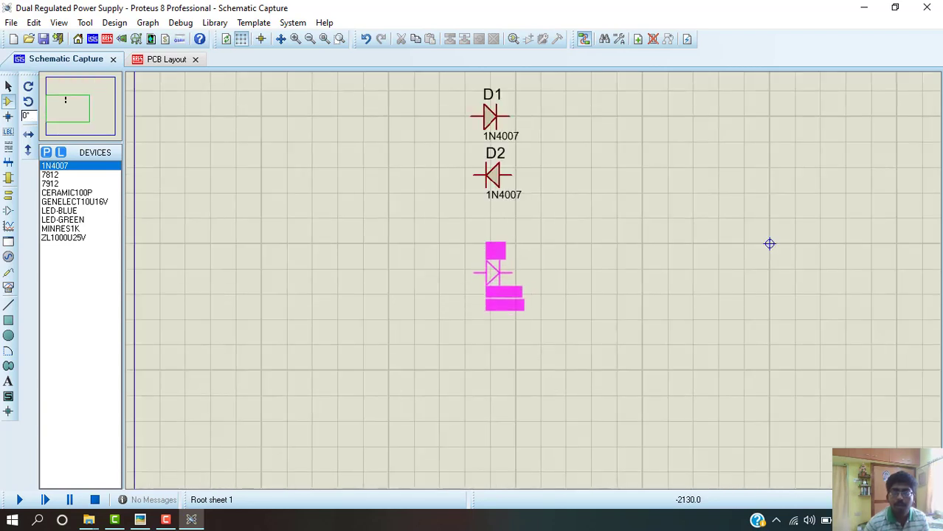
left_click(495, 273)
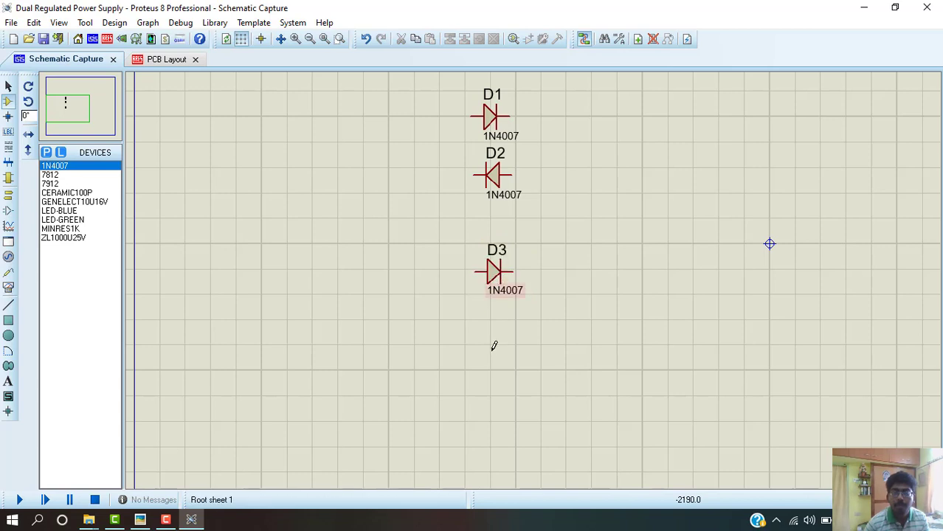
- Place a fourth 1N4007 diode rotated 180° directly below the third one
key("KP_Add")
key("KP_Add")
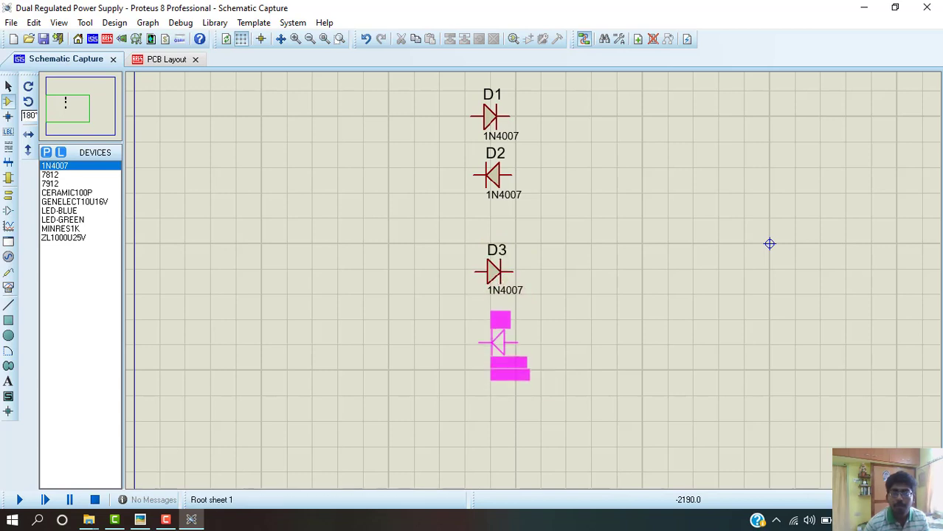
left_click(489, 334)
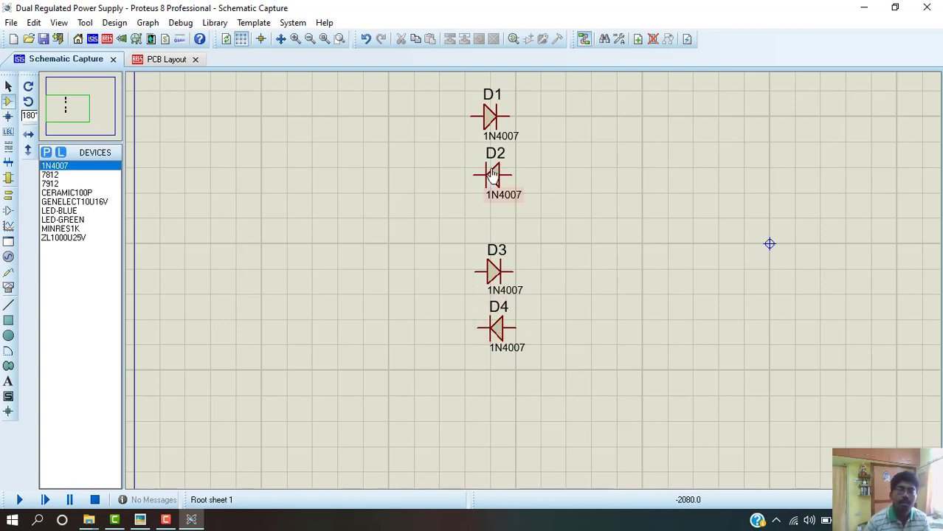
- Wire the anode of D1 to the cathode of D2, and the anode of D3 to the cathode of D4
left_click(470, 117)
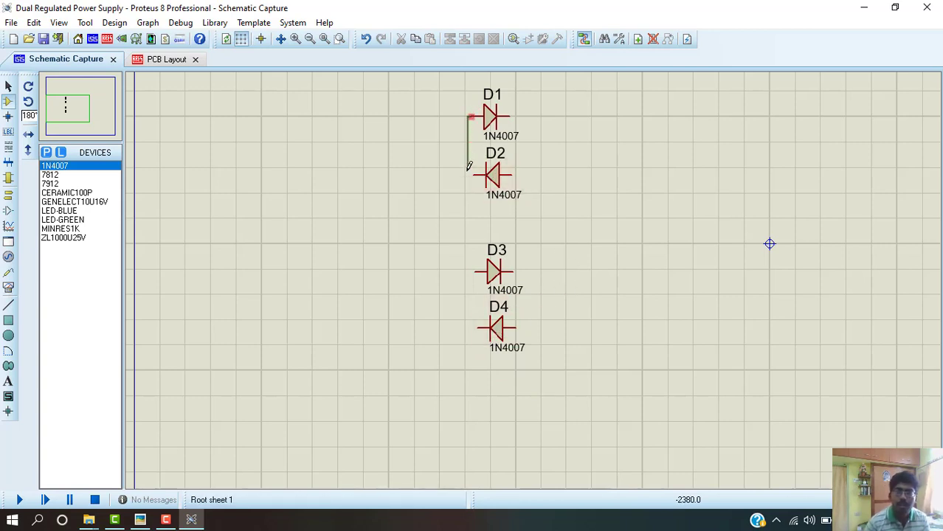
left_click(475, 173)
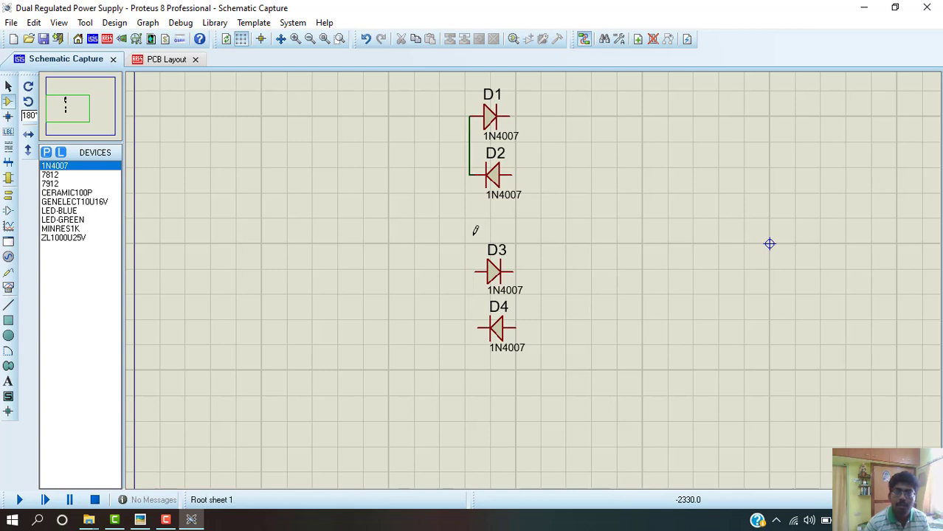
left_click(474, 272)
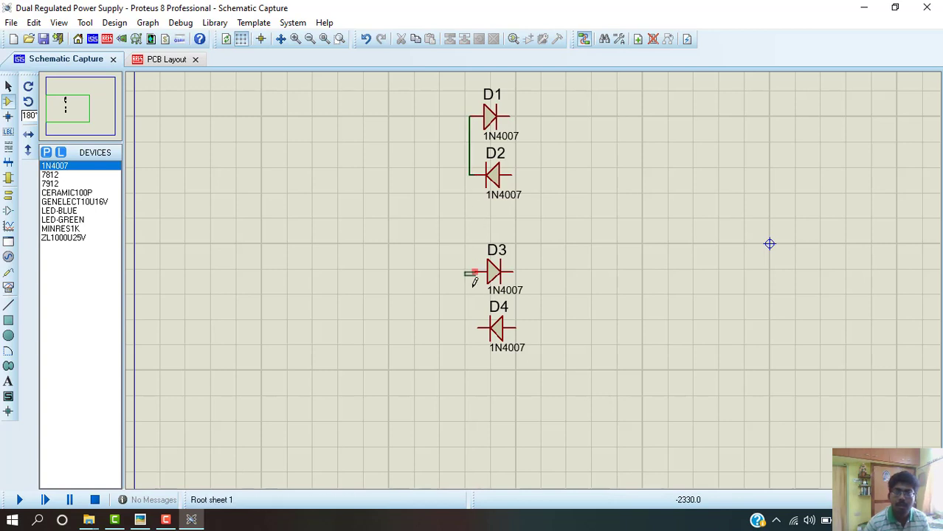
left_click(478, 328)
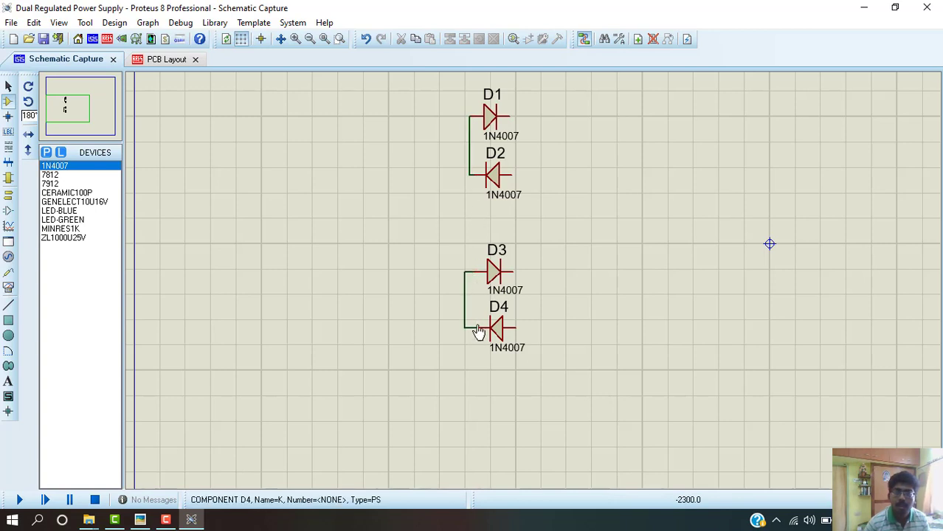
- Shift the vertical wire between D1 and D2 slightly away from the diodes and deselect it
right_click(473, 151)
key("Escape")
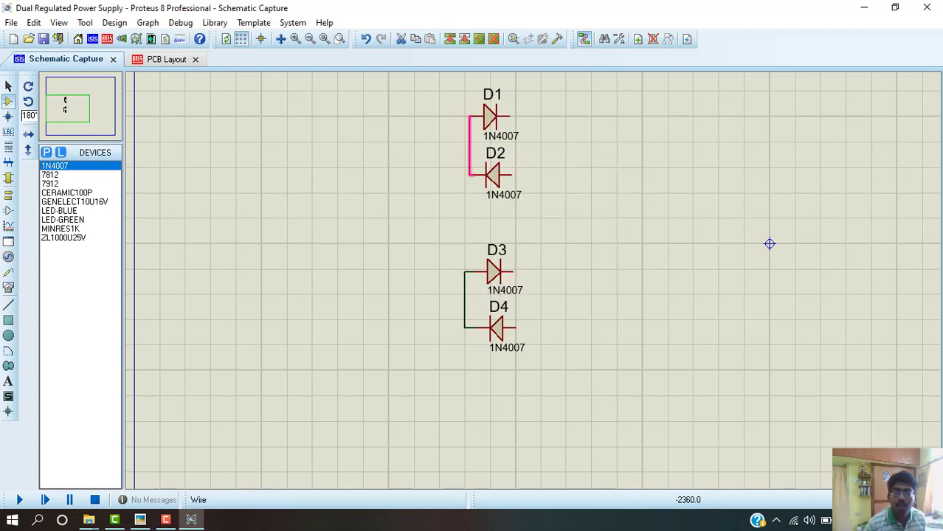
left_click_drag(470, 151, 466, 150)
left_click(644, 150)
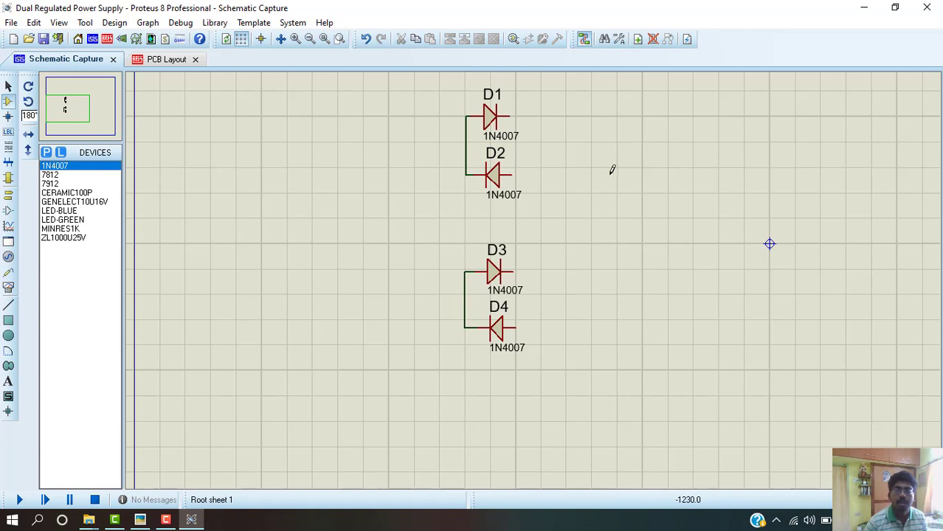
- Wire the cathode of D1 to the cathode of D3, and the anode of D2 to the anode of D4
left_click(509, 115)
left_click(566, 116)
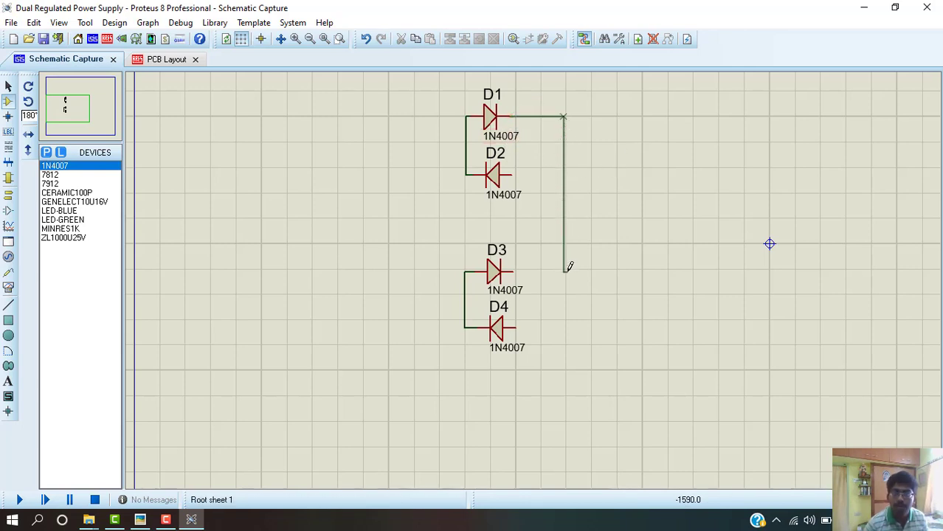
left_click(517, 270)
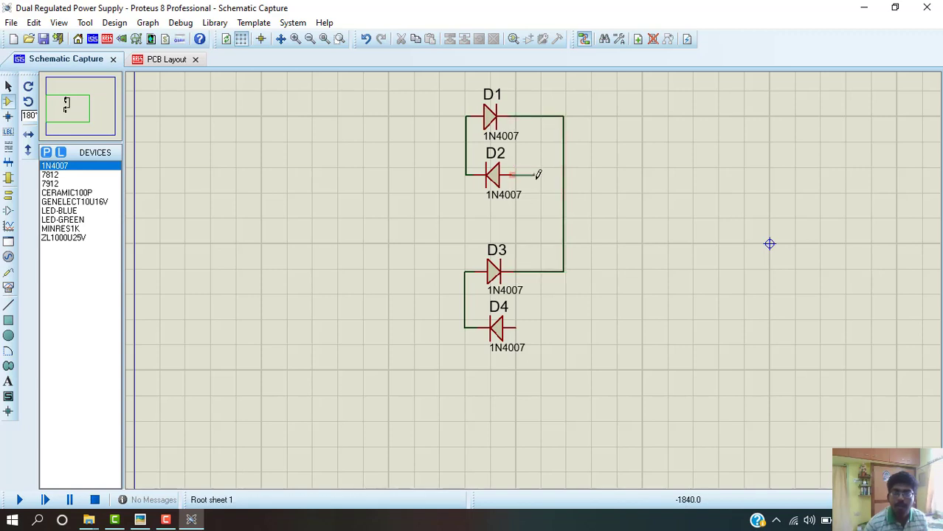
left_click(538, 326)
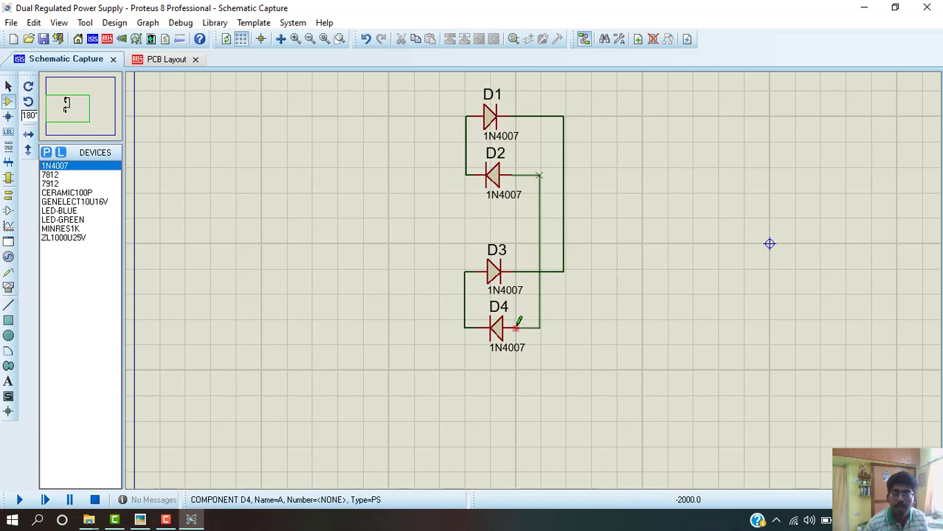
left_click(516, 326)
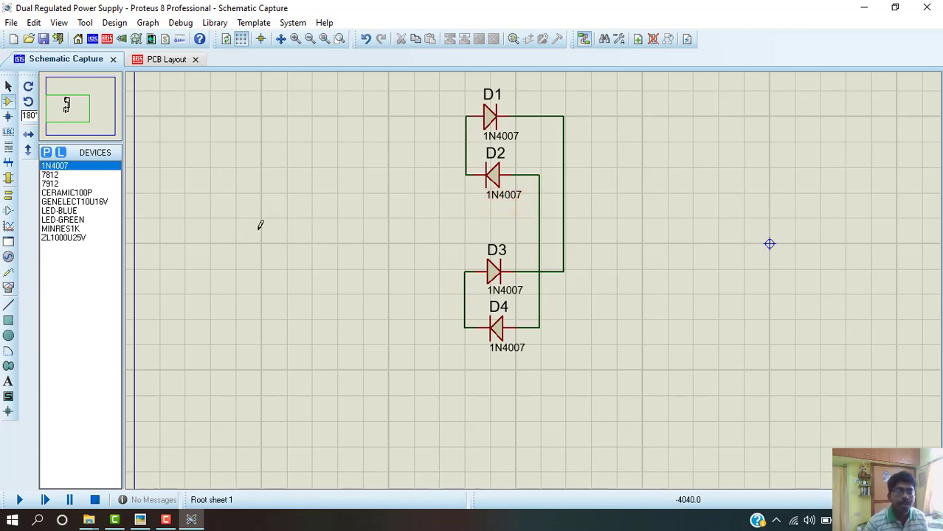
- Search the device library for "pin" and add the three-position single-row vertical connector 66226-003LF to the device list
left_click(46, 153)
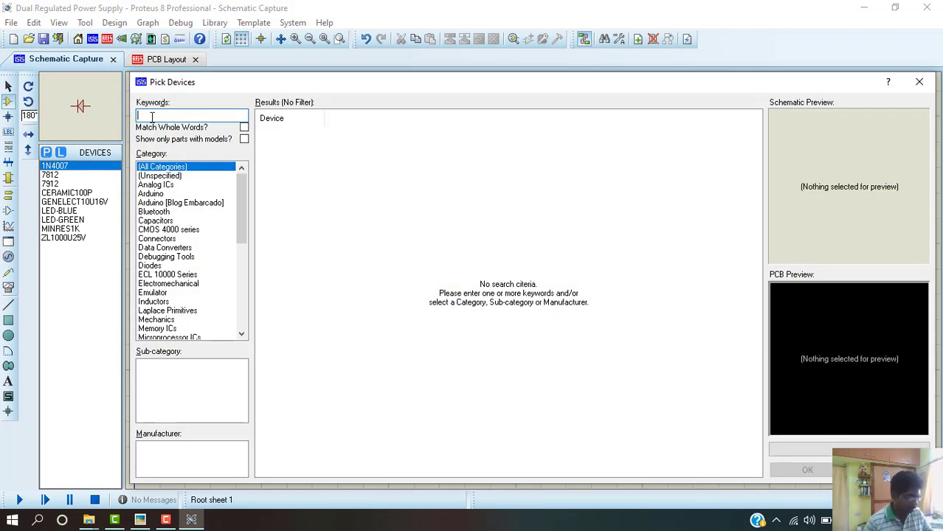
type("f")
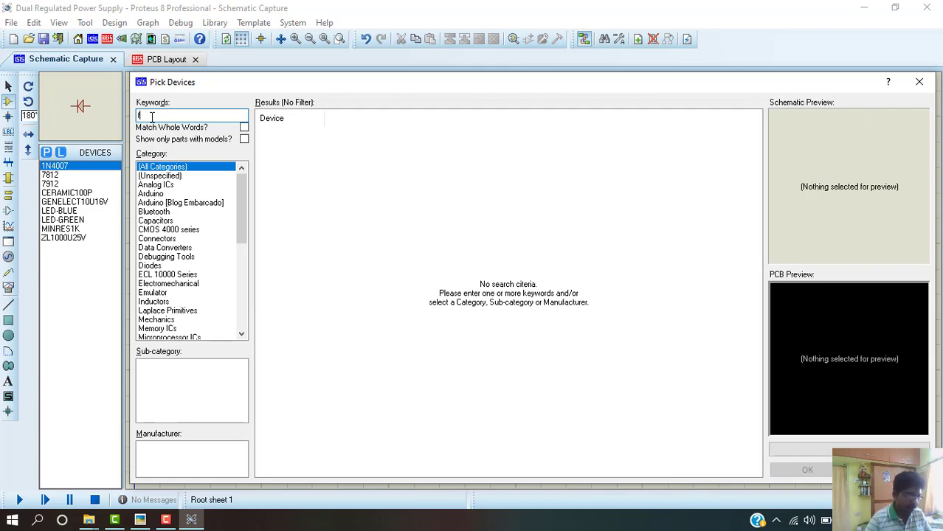
key("BackSpace")
type("p")
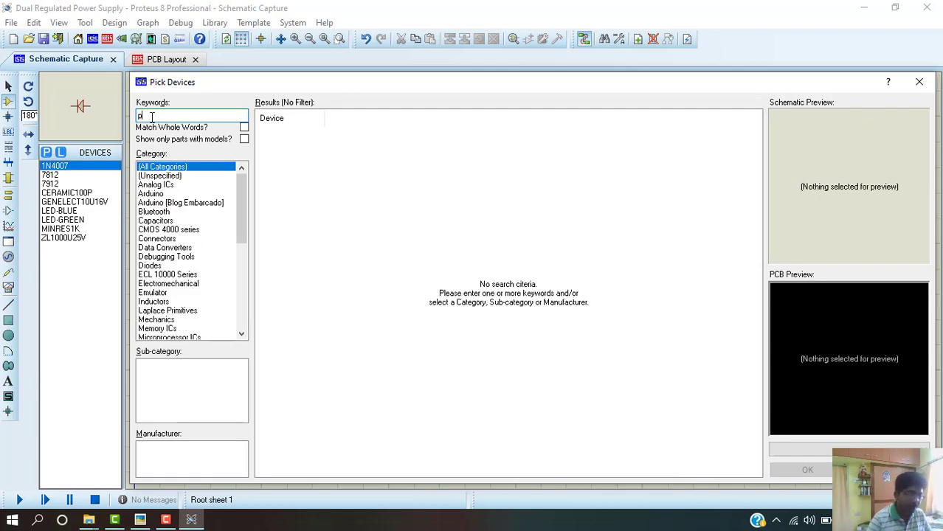
type("in")
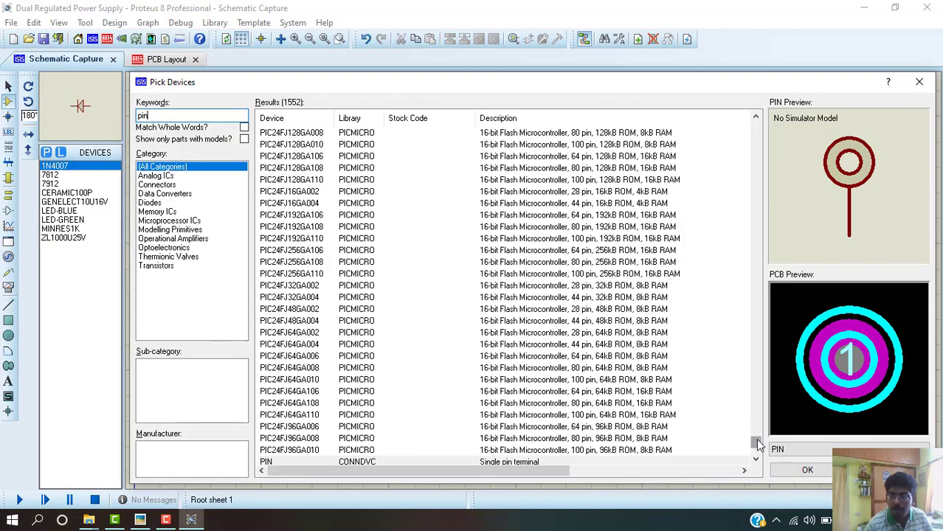
left_click_drag(758, 443, 755, 167)
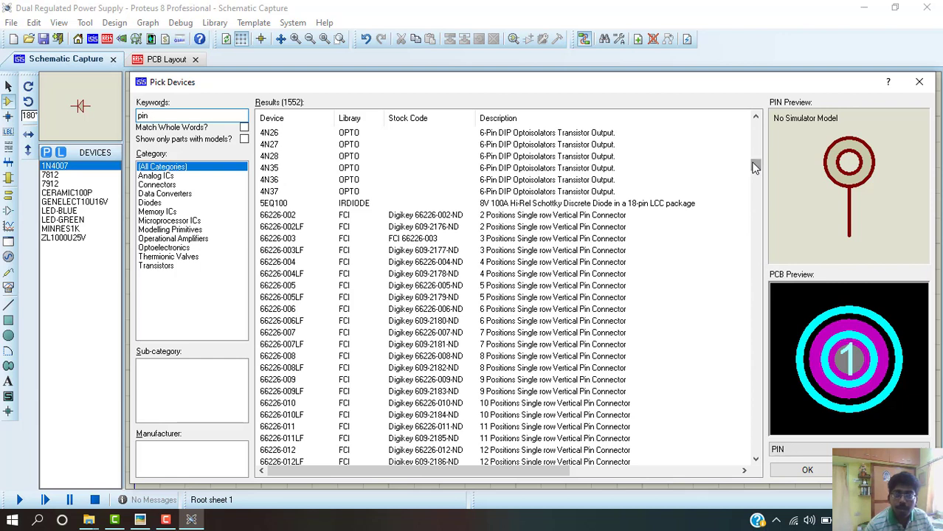
left_click(353, 216)
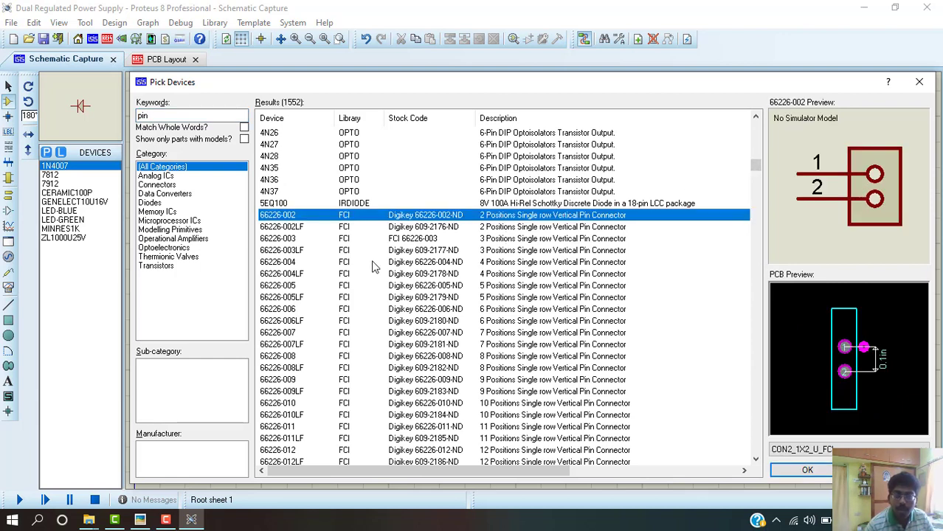
left_click(490, 251)
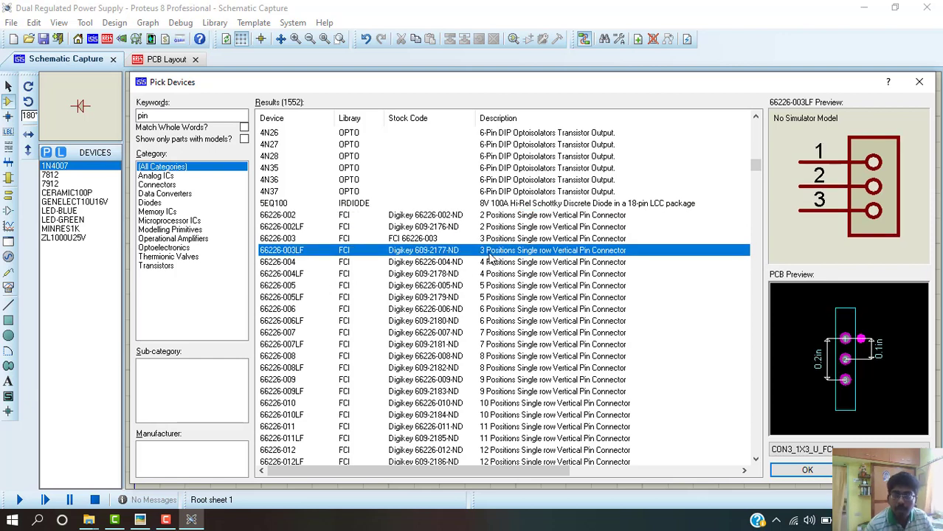
double_click(490, 254)
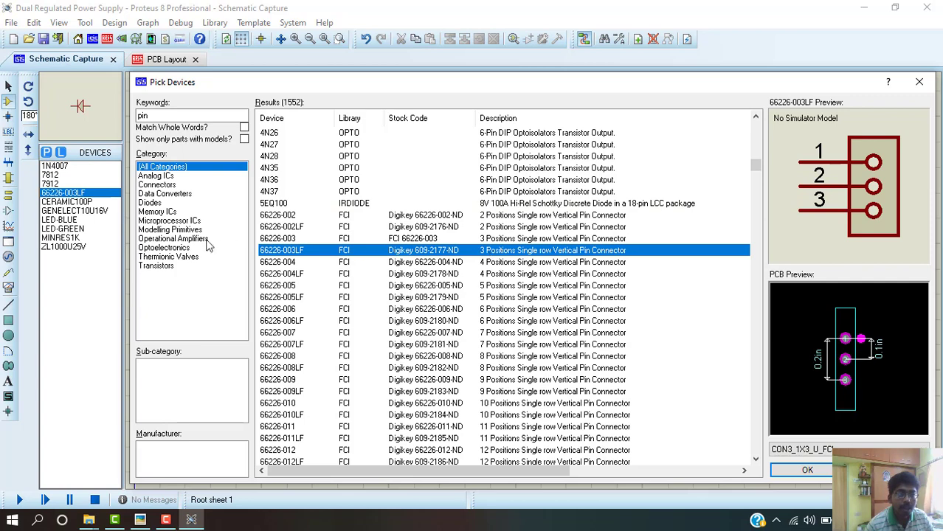
left_click(804, 471)
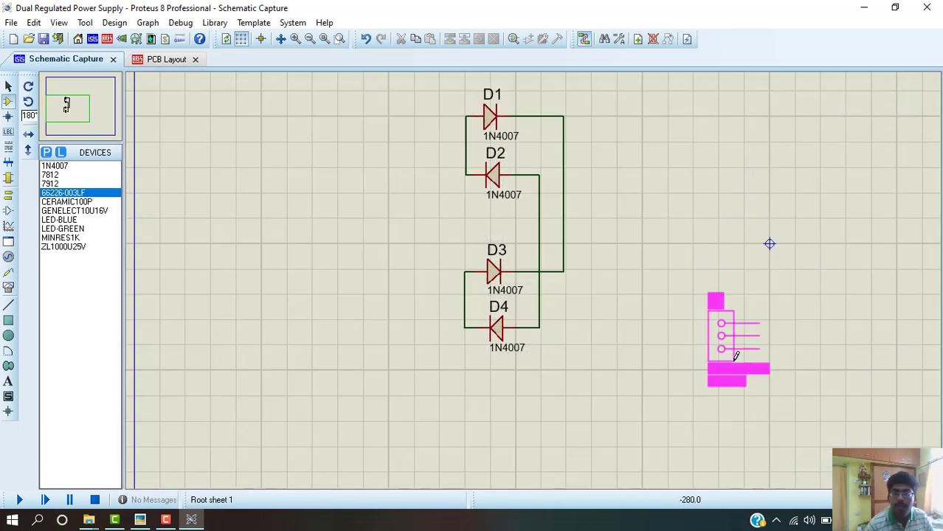
- Place the 66226-003LF connector rotated 180° beside the diode bridge, with its pins facing the diodes
key("KP_Add")
key("KP_Add")
key("KP_Add")
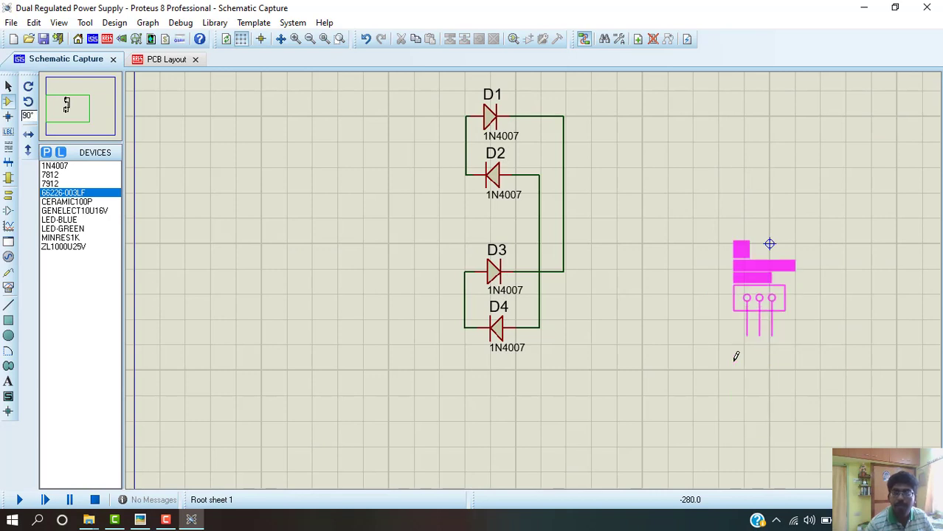
key("KP_Add")
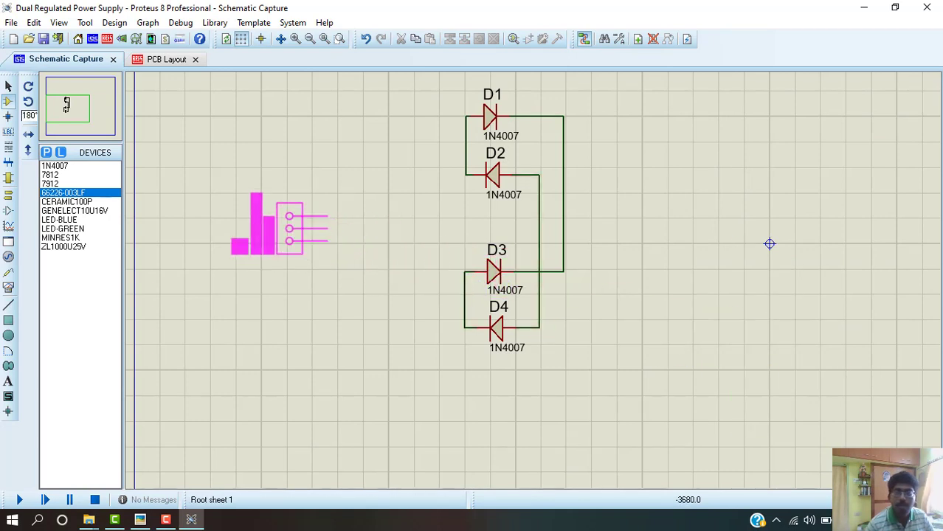
left_click(290, 229)
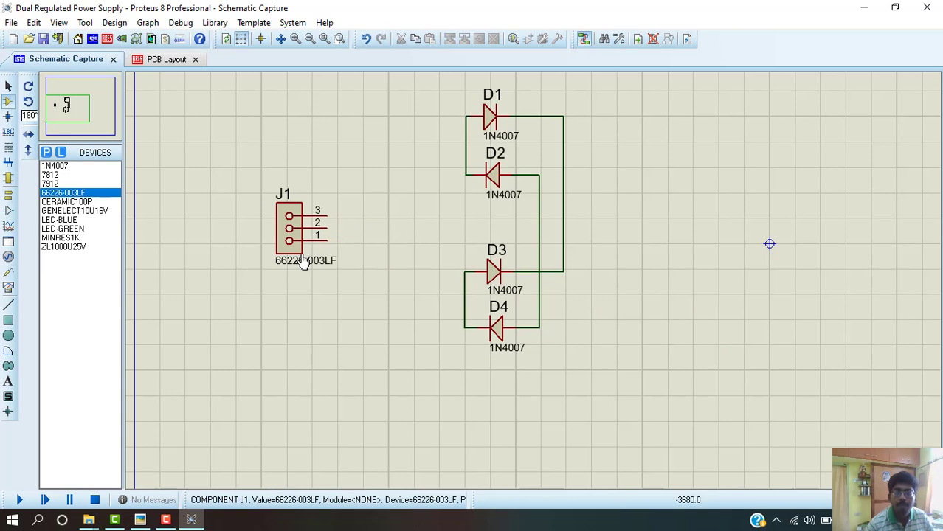
- Wire connector pin 3 to the wire joining D1 and D2, and pin 1 to the wire joining D3 and D4
left_click(329, 212)
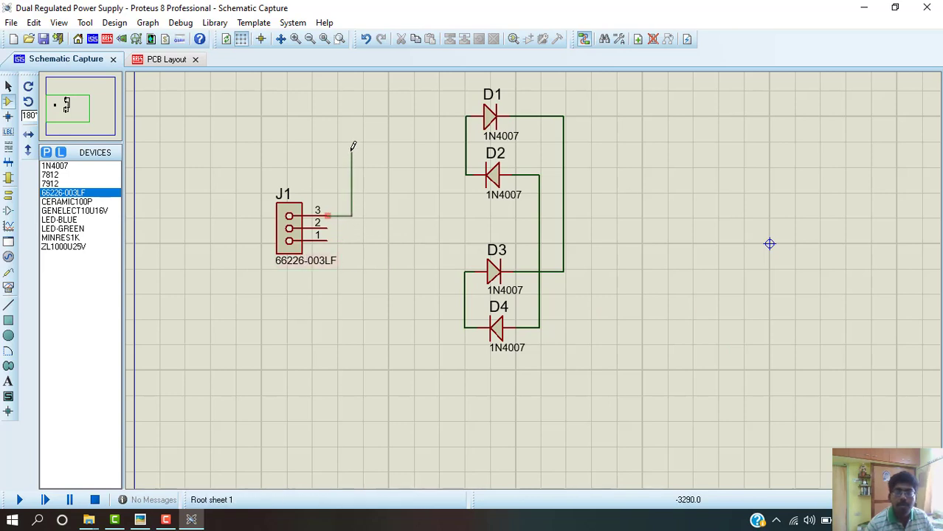
left_click(465, 145)
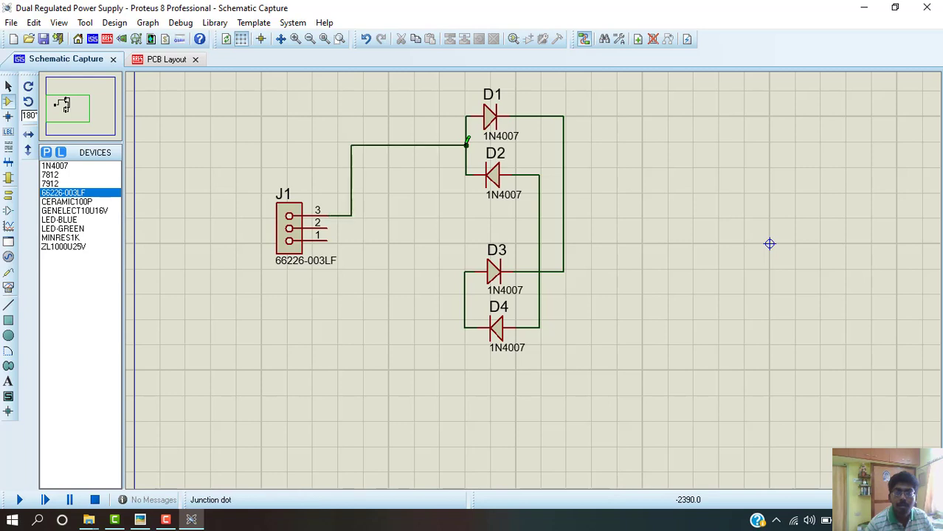
left_click(328, 240)
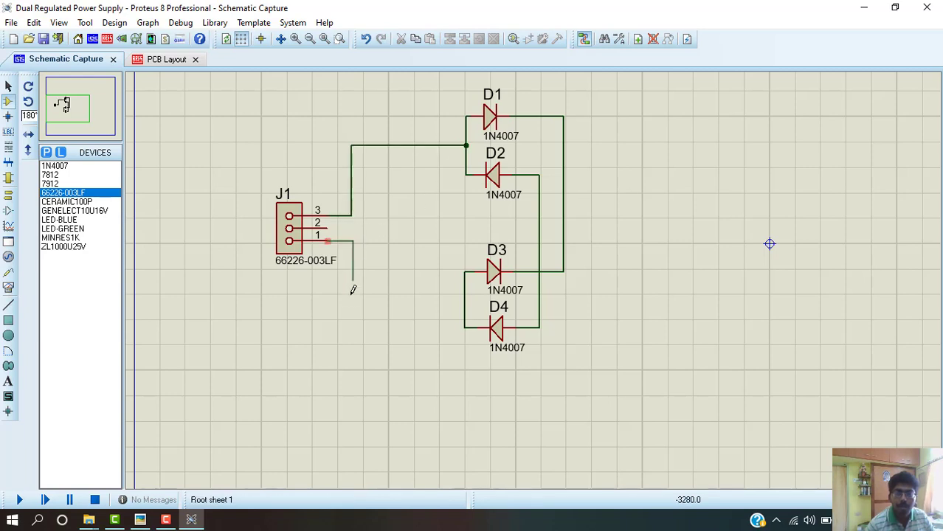
left_click(465, 304)
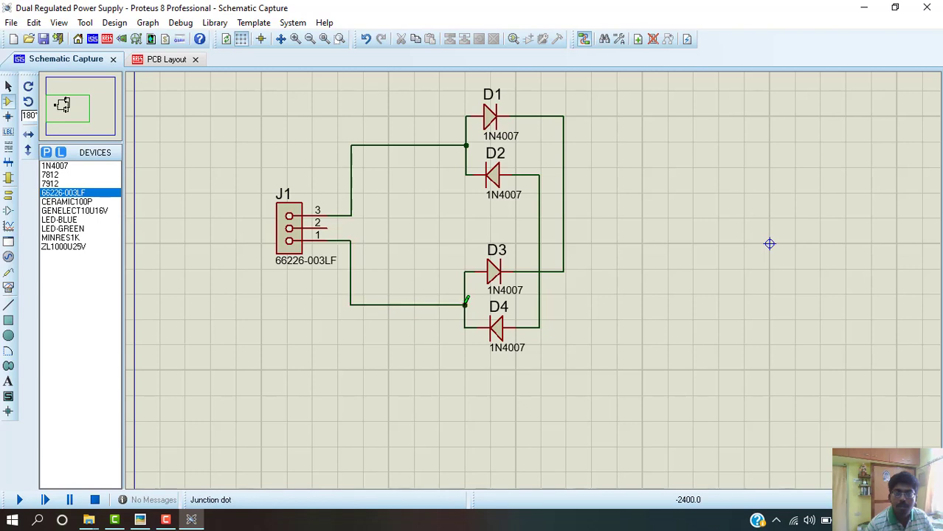
- Rename connector J1 as TRANSFORMER SEC and set the label vertically along the connector's outer side
left_click(280, 195)
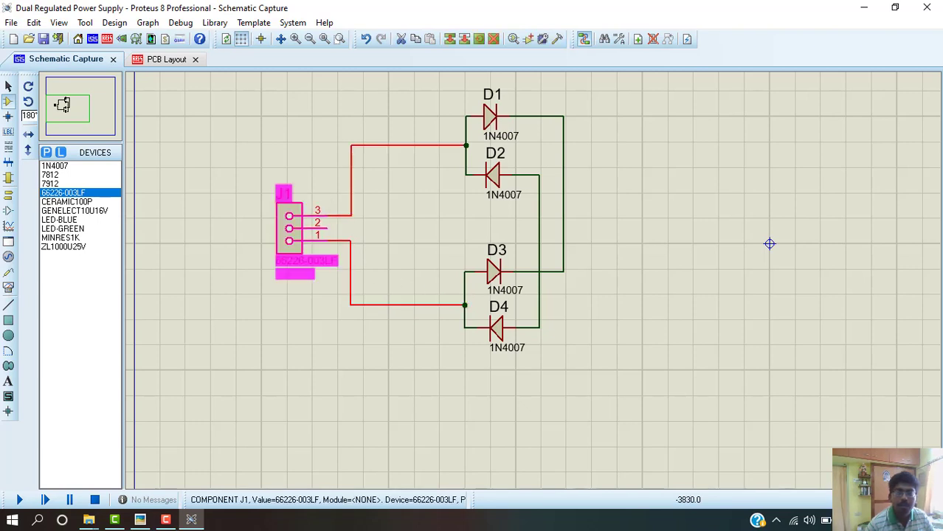
left_click(281, 194)
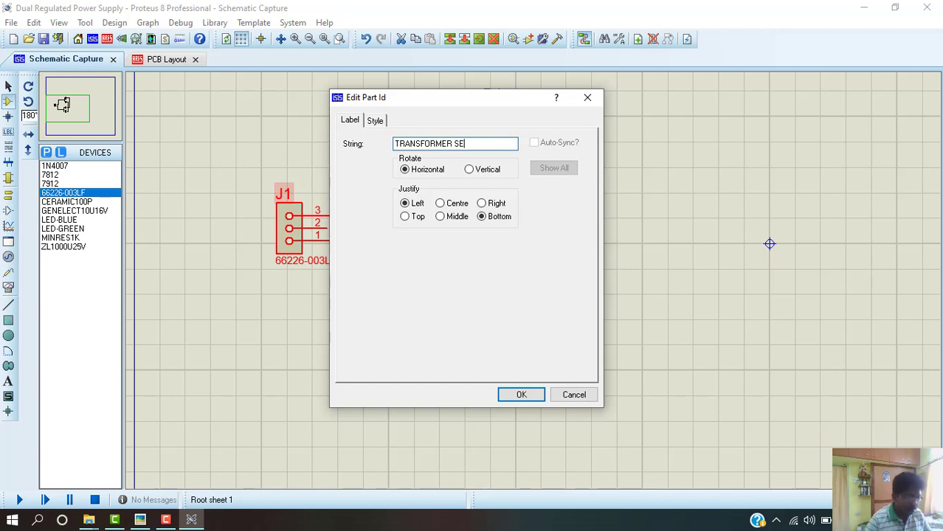
key("Return")
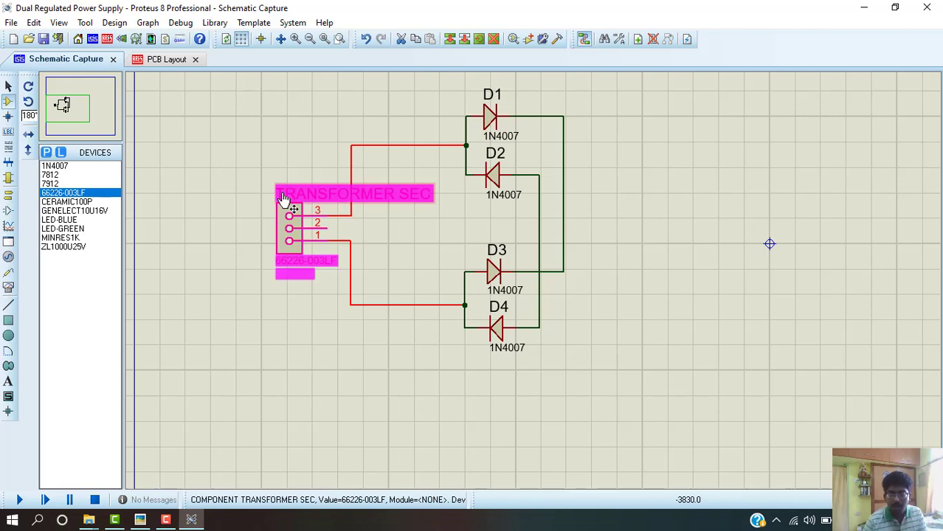
key("KP_Add")
left_click_drag(284, 200, 266, 286)
left_click(311, 296)
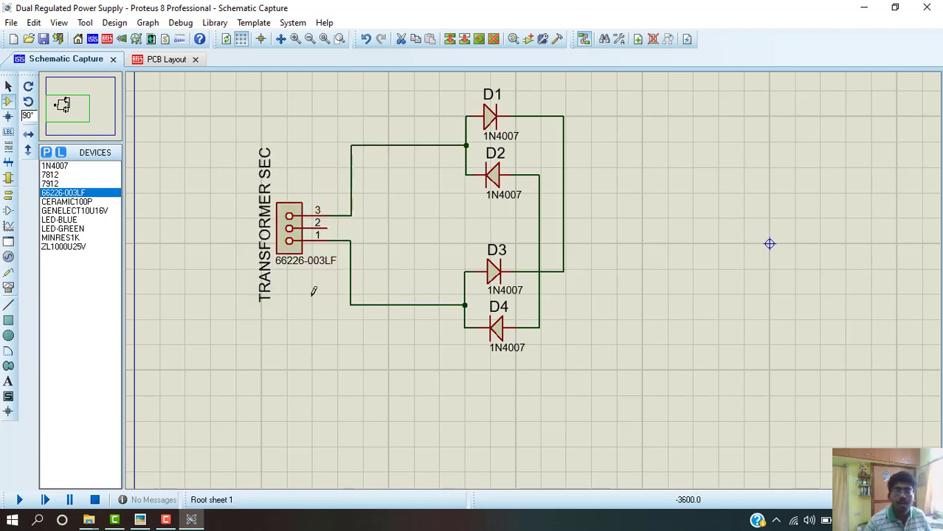
- Move the four-diode bridge with its wiring closer to the transformer connector and deselect it
scroll(290, 293, "down", 1)
scroll(291, 293, "up", 1)
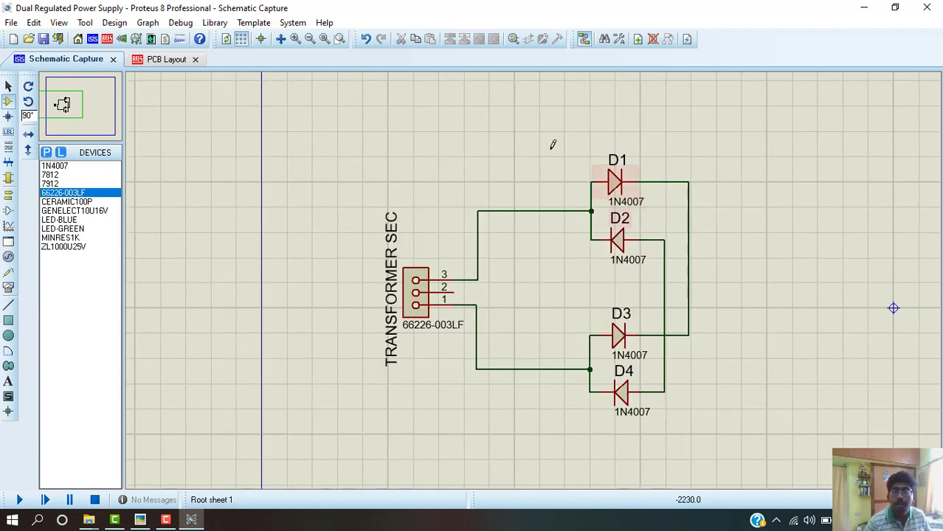
left_click_drag(542, 134, 739, 467)
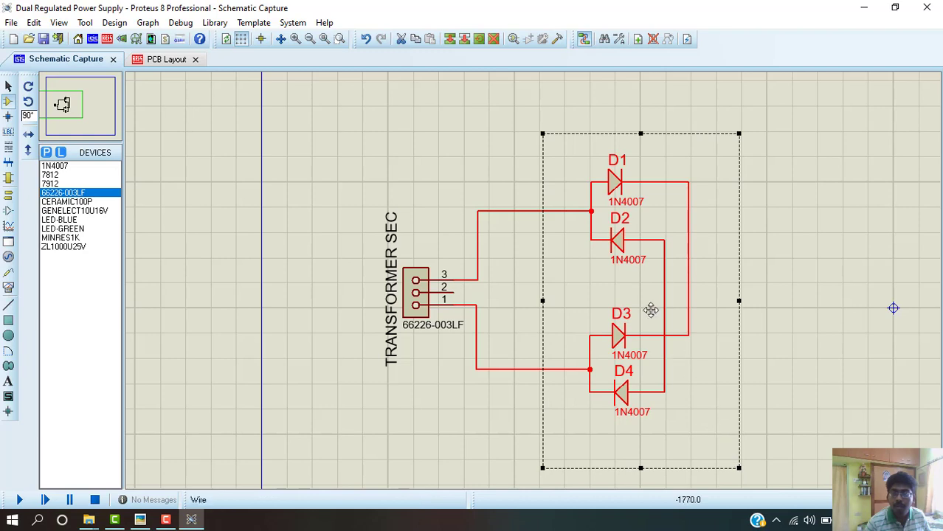
left_click_drag(650, 309, 545, 307)
left_click(707, 304)
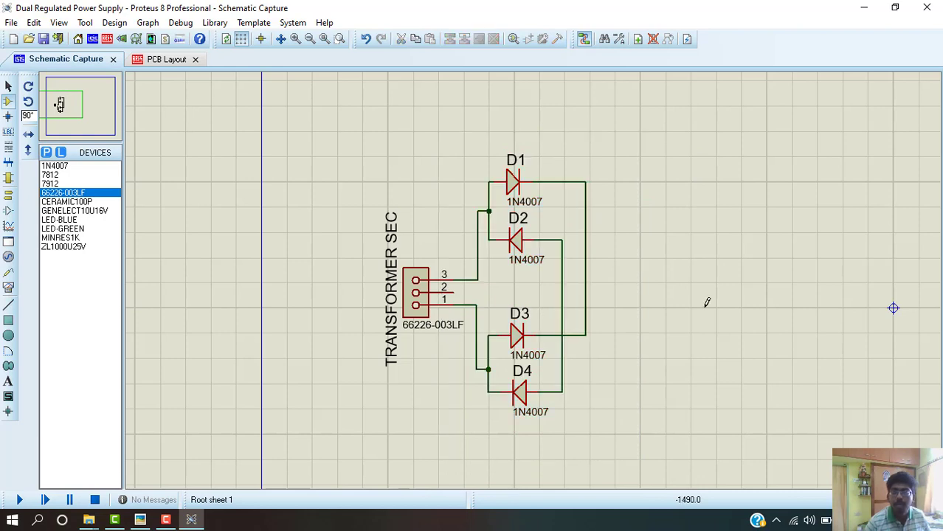
- Compare the schematic with the regulated-dual-power-supply-circuit.jpg reference in Picasa Photo Viewer, checking the transformer centre tap and filter capacitors
scroll(653, 291, "down", 1)
scroll(715, 284, "up", 1)
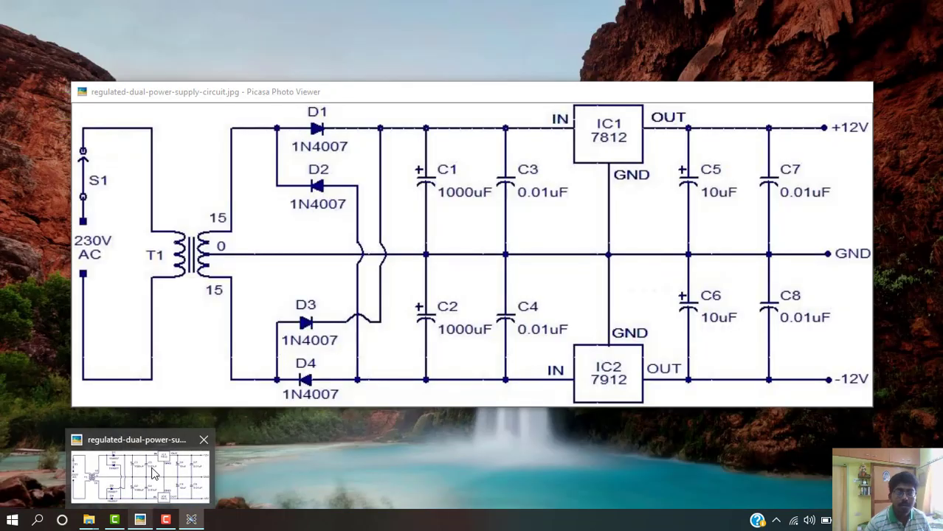
left_click(141, 473)
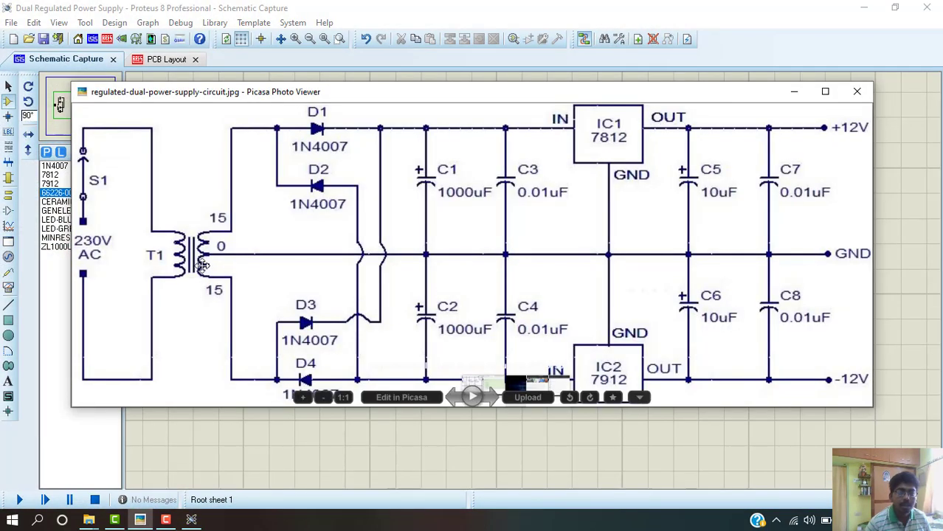
key("alt+Tab")
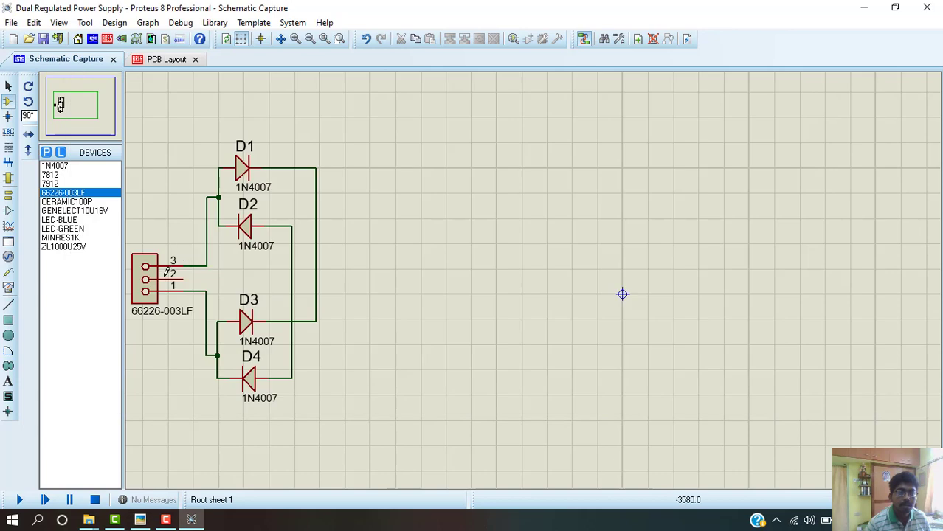
key("F7")
key("F6")
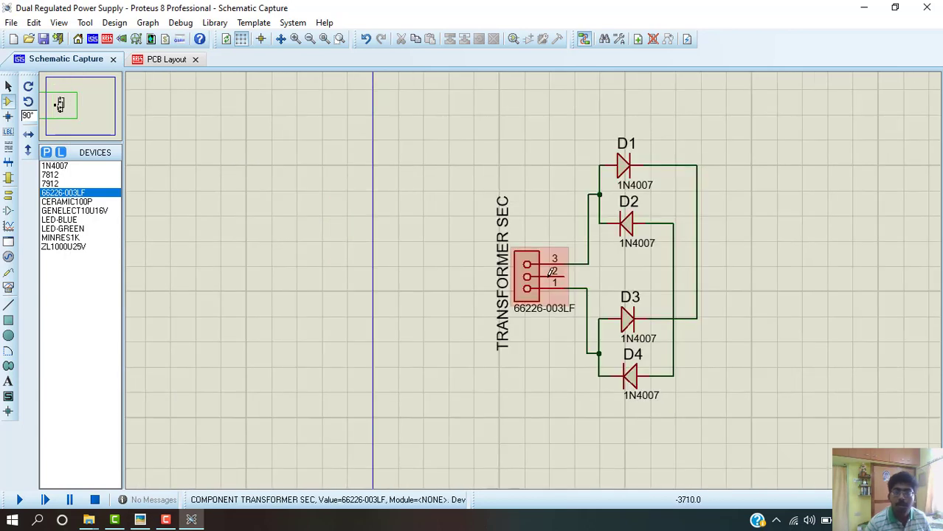
key("alt+Tab")
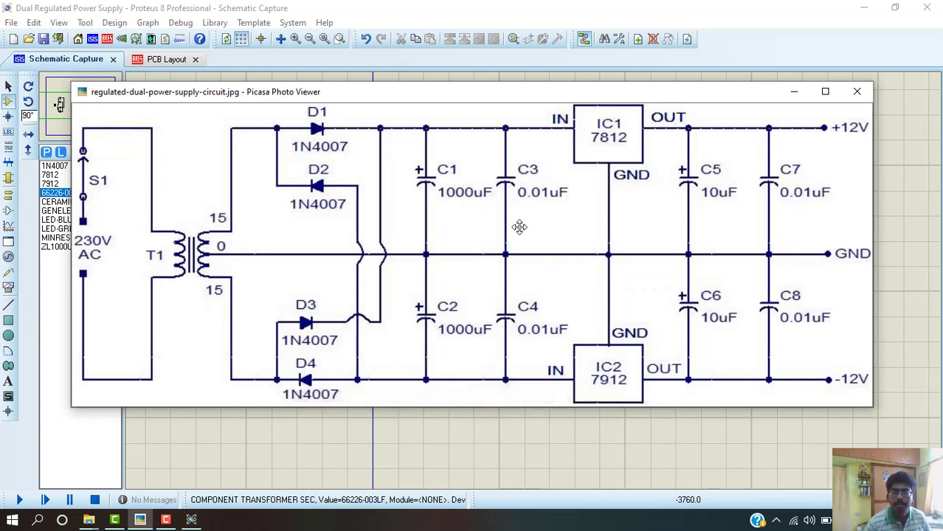
key("alt+Tab")
scroll(644, 262, "down", 1)
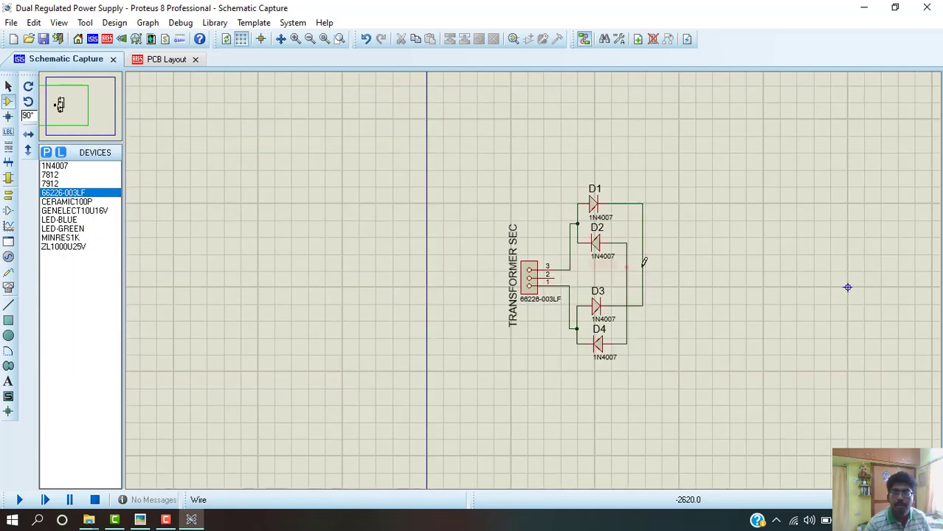
scroll(644, 262, "up", 2)
scroll(587, 293, "down", 1)
scroll(624, 301, "up", 1)
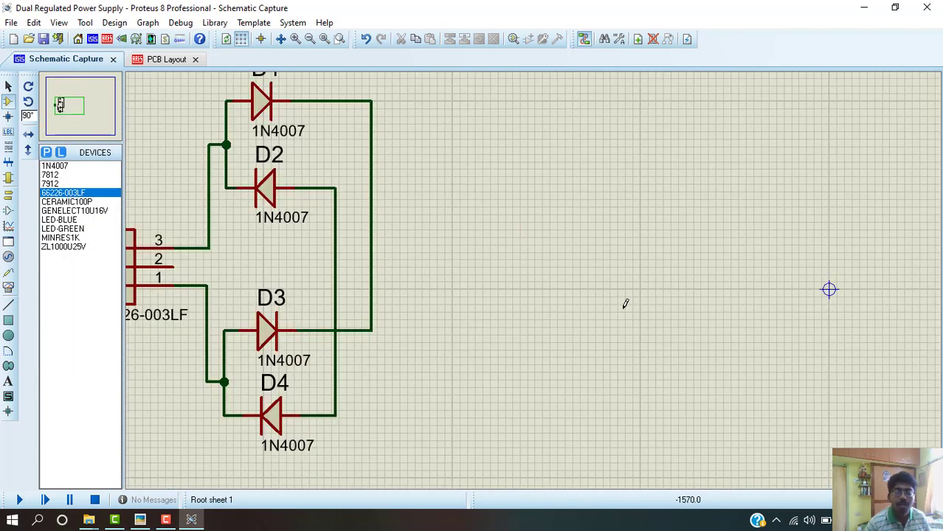
scroll(472, 225, "down", 1)
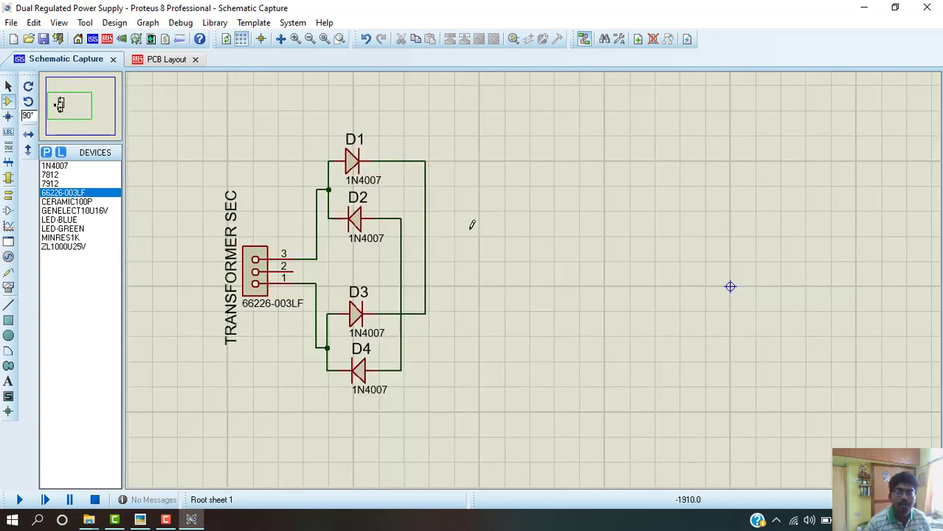
scroll(487, 235, "up", 1)
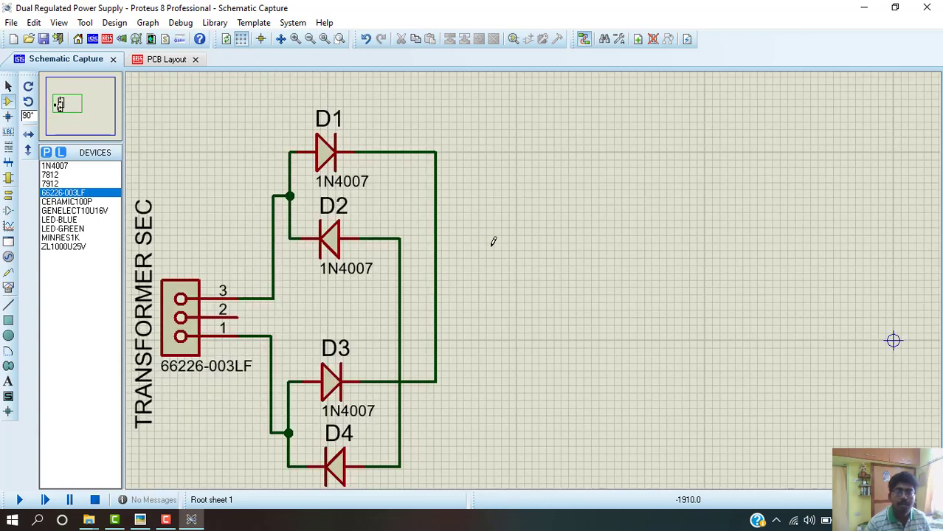
left_click(85, 211)
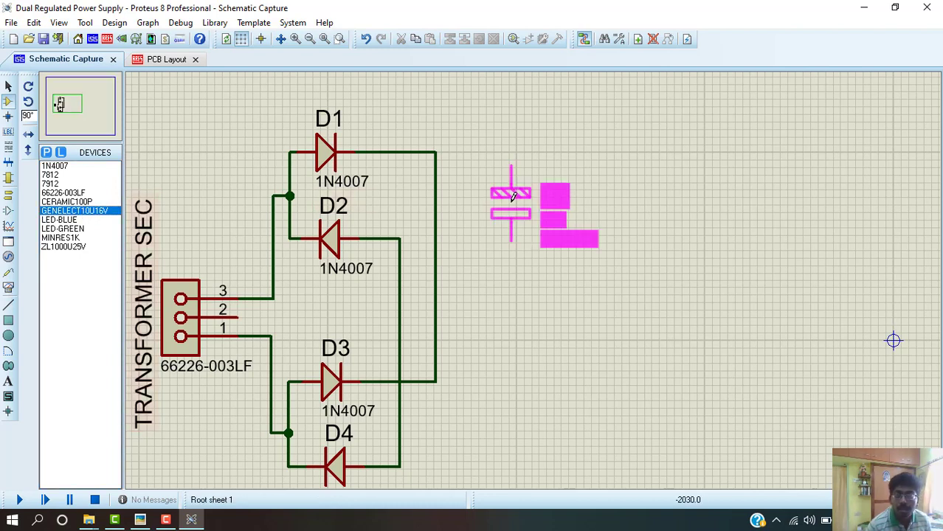
key("KP_Add")
key("KP_Add")
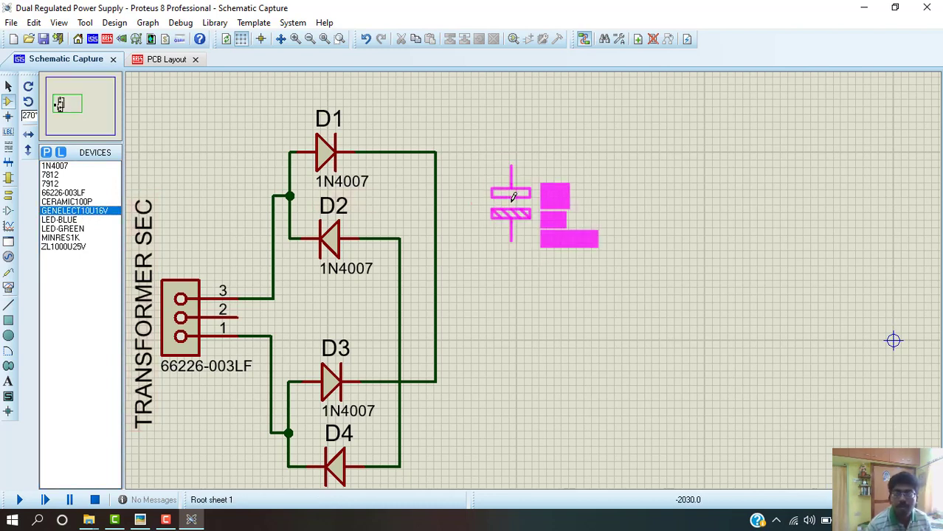
left_click(510, 204)
right_click(509, 203)
right_click(509, 201)
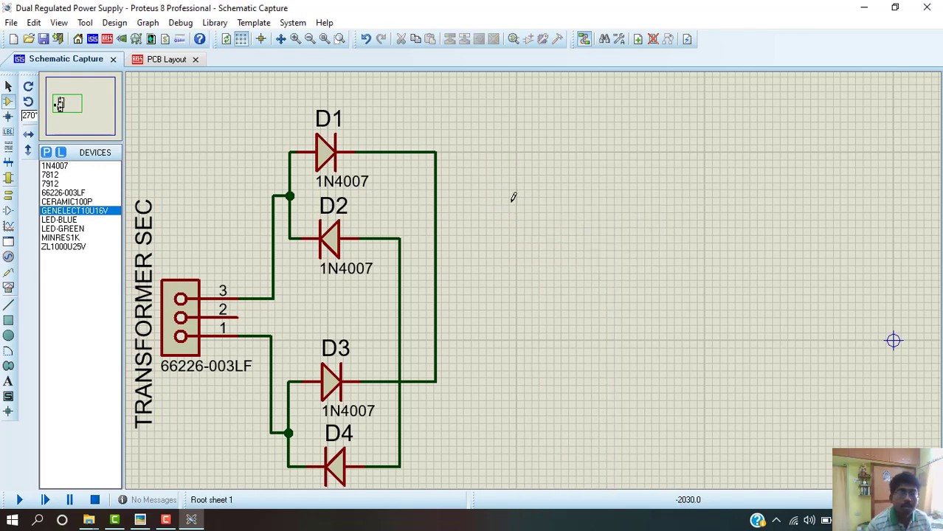
- Place two ZL1000U25V capacitors beyond the diode bridge, one level with D1 and D2 and the other level with D3 and D4
left_click(65, 247)
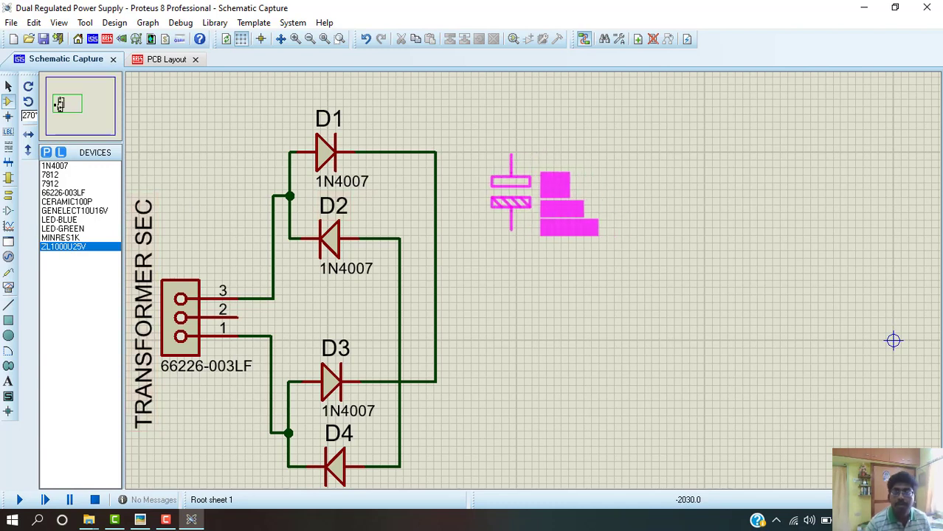
left_click(508, 198)
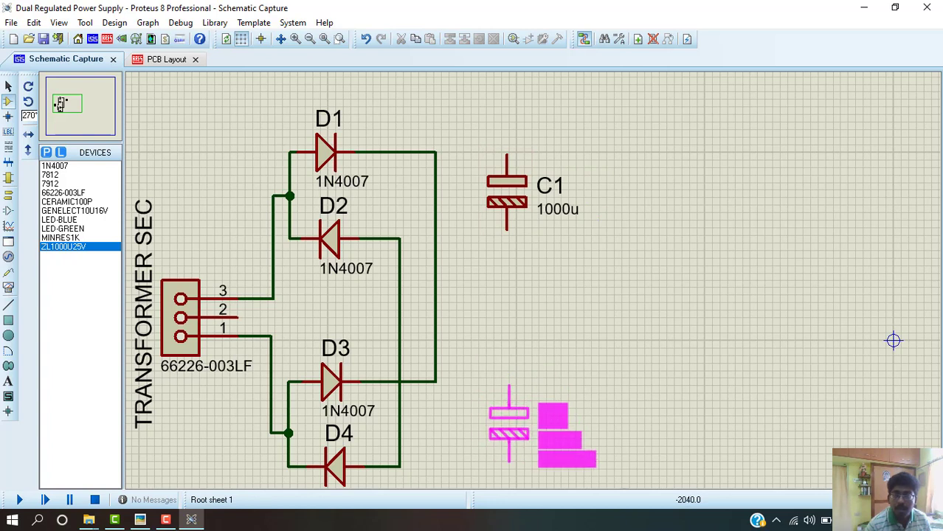
left_click(507, 424)
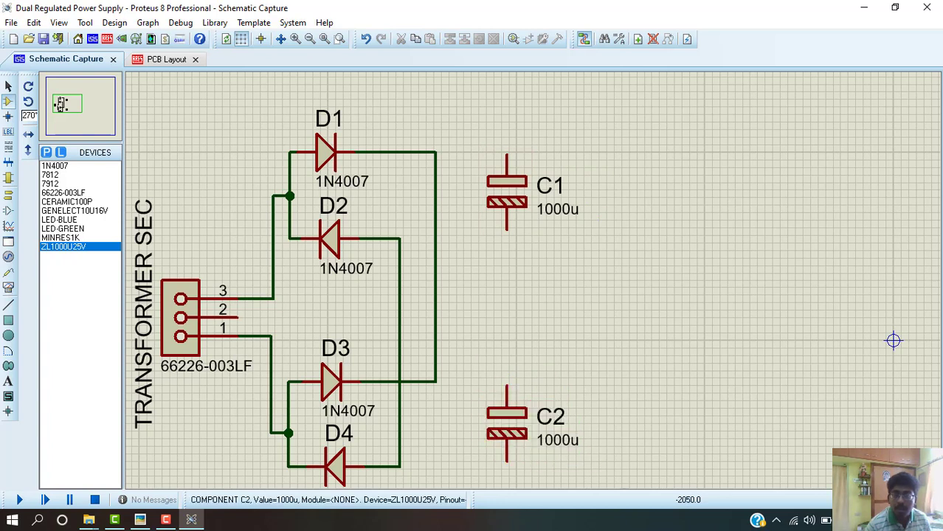
- Wire C1 and C2 in series between the D1/D3 cathode wire and the D2/D4 anode wire, and shift C1 slightly down
left_click(400, 466)
left_click(507, 461)
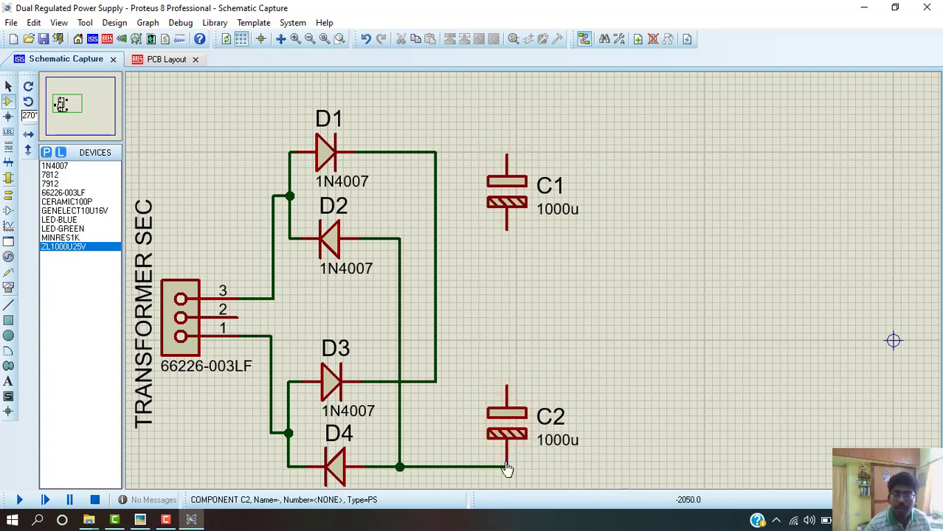
left_click(507, 385)
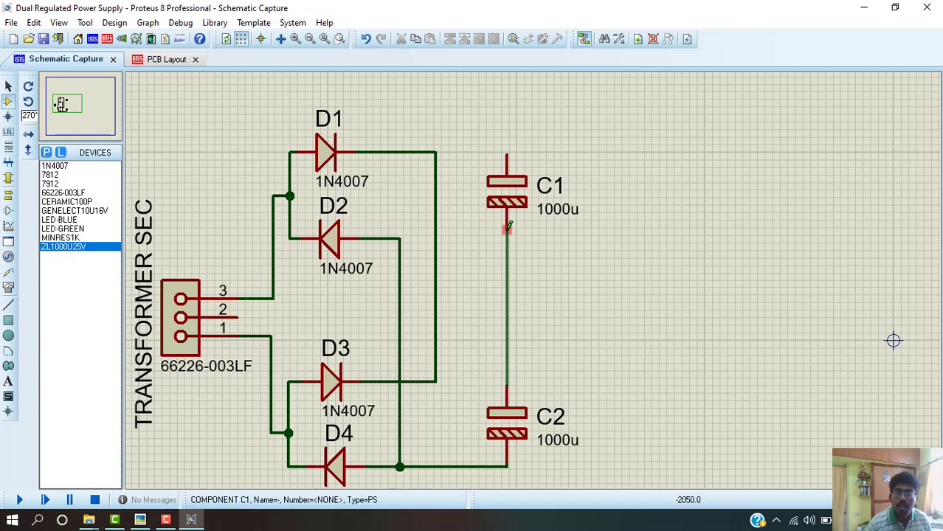
left_click(508, 234)
left_click(498, 151)
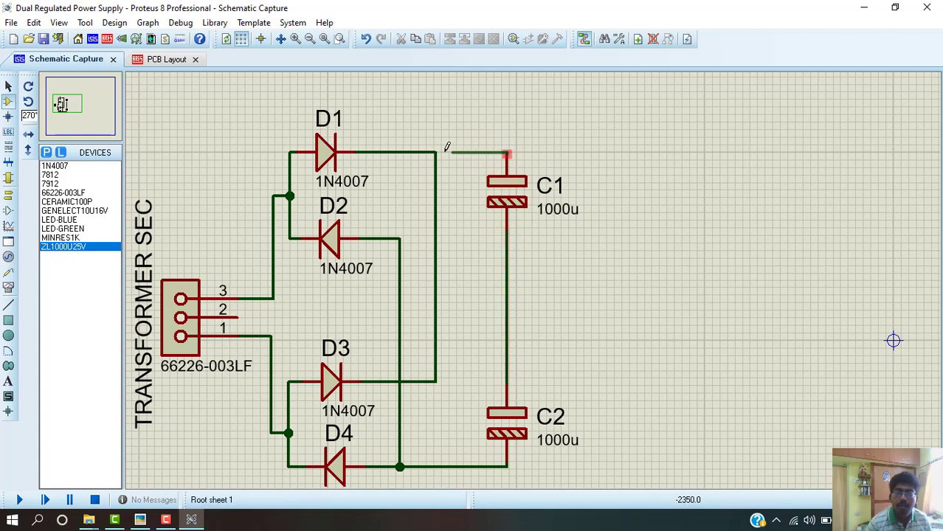
left_click(436, 152)
left_click_drag(506, 205, 508, 216)
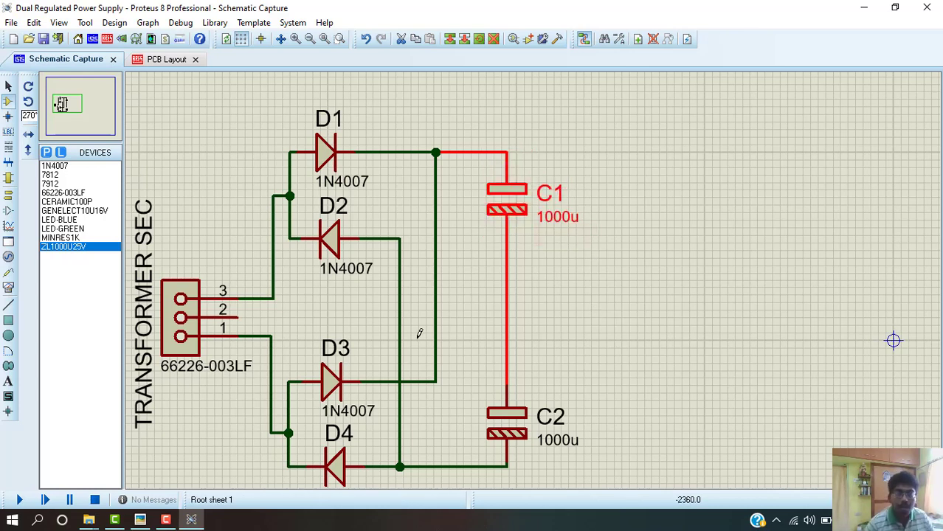
- Wire connector pin 2 to the midpoint between C1 and C2, and check the next capacitors in the Picasa reference circuit
left_click(237, 316)
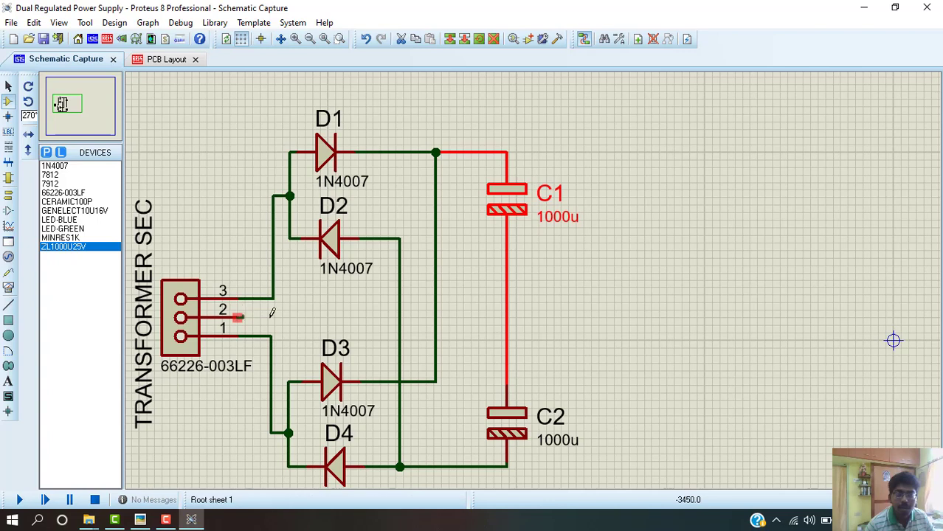
left_click(506, 315)
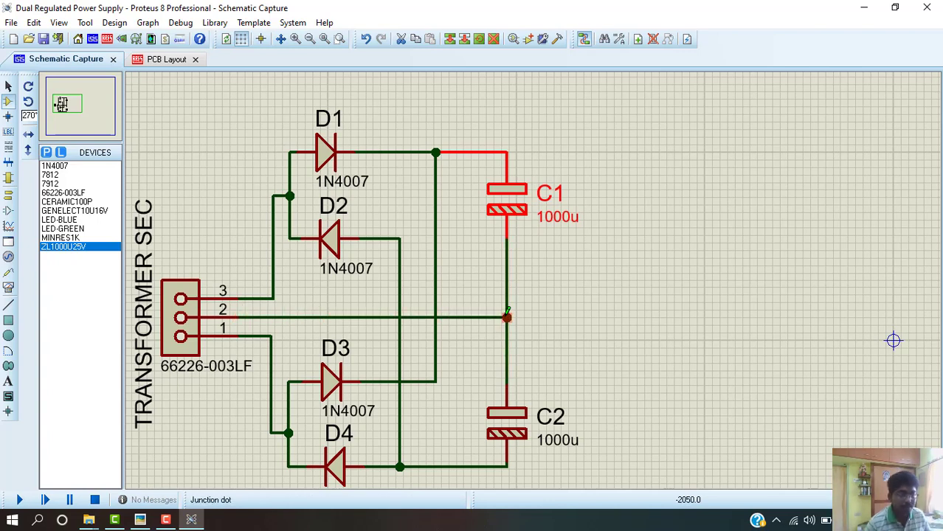
key("alt+Tab")
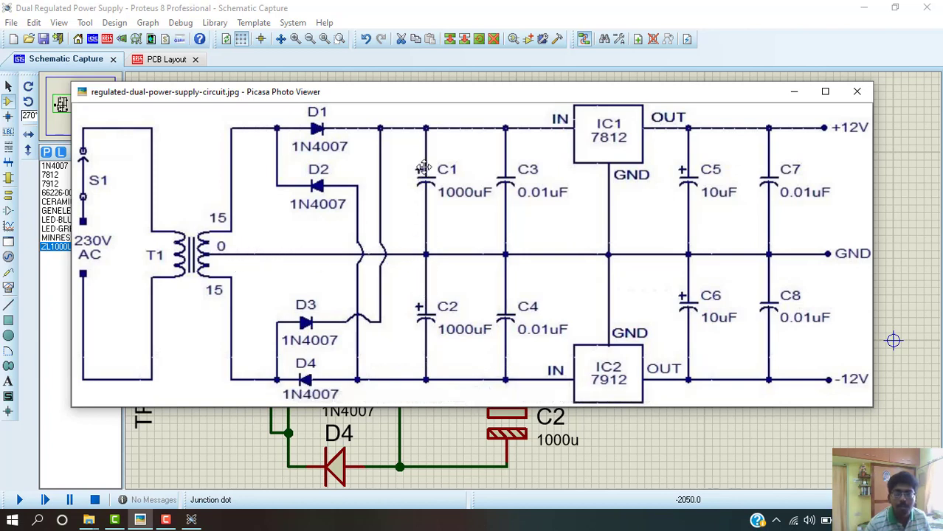
key("alt+Tab")
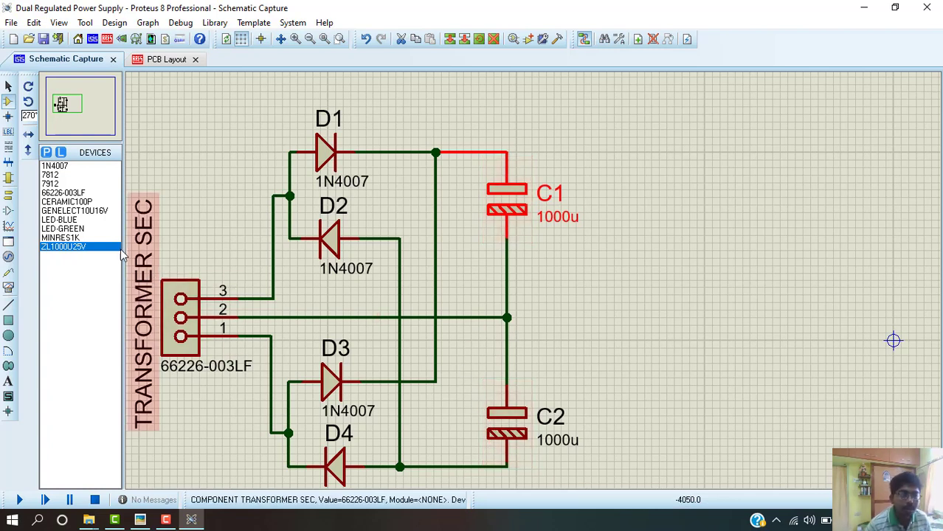
- Place a CERAMIC100P capacitor beside C1 and wire its upper pin to the wire at C1's upper pin
left_click(68, 203)
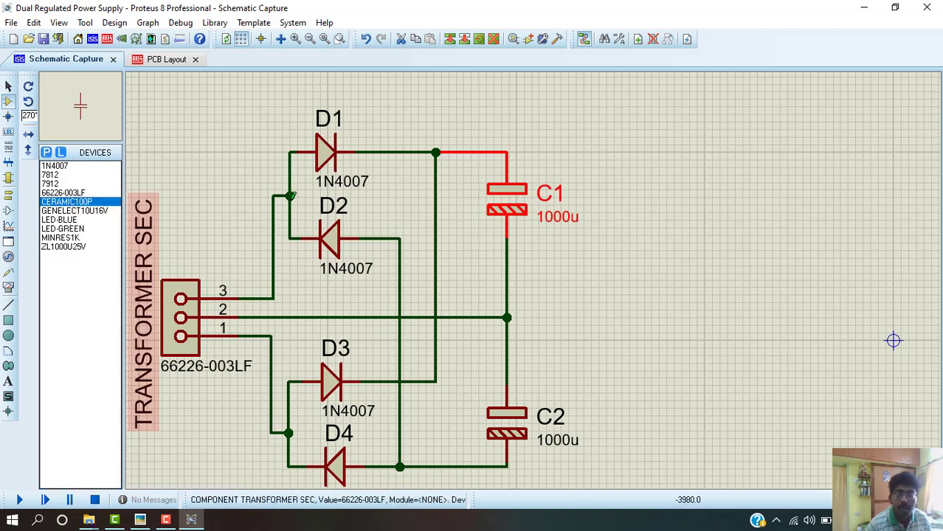
left_click(641, 212)
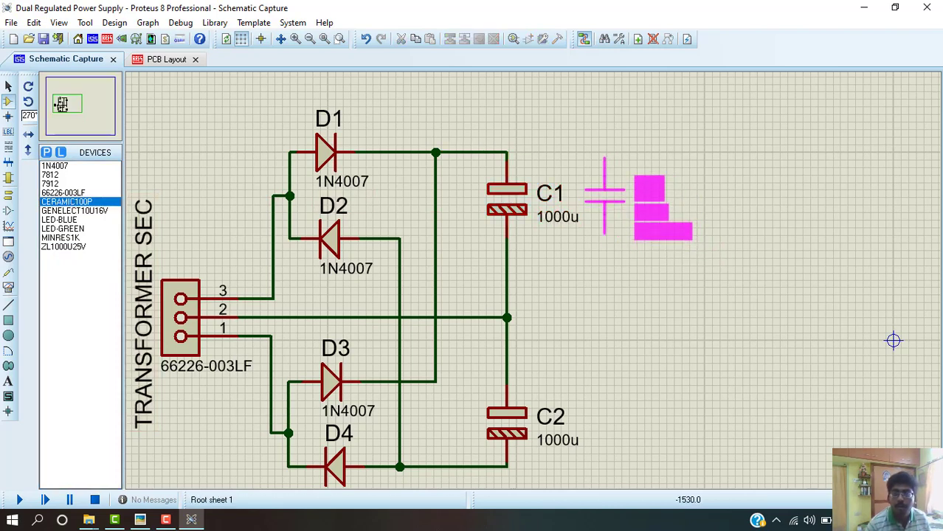
left_click(604, 195)
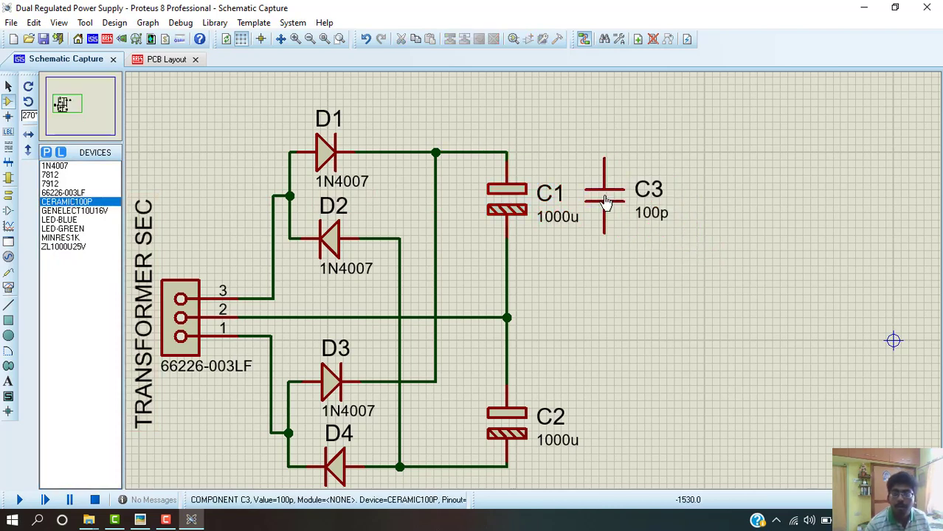
left_click(604, 156)
left_click(507, 152)
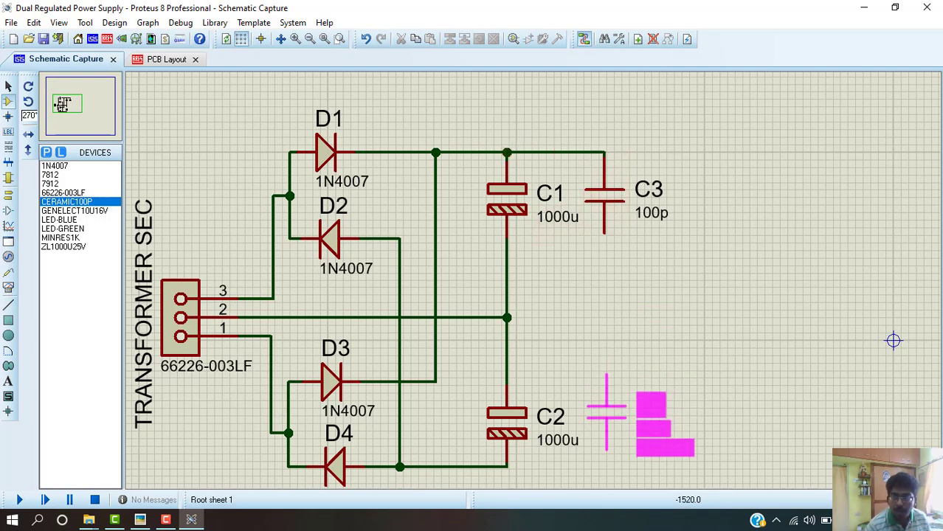
- Place a second CERAMIC100P capacitor beside C2 and wire its lower pin to the wire at C2's lower pin
left_click(606, 411)
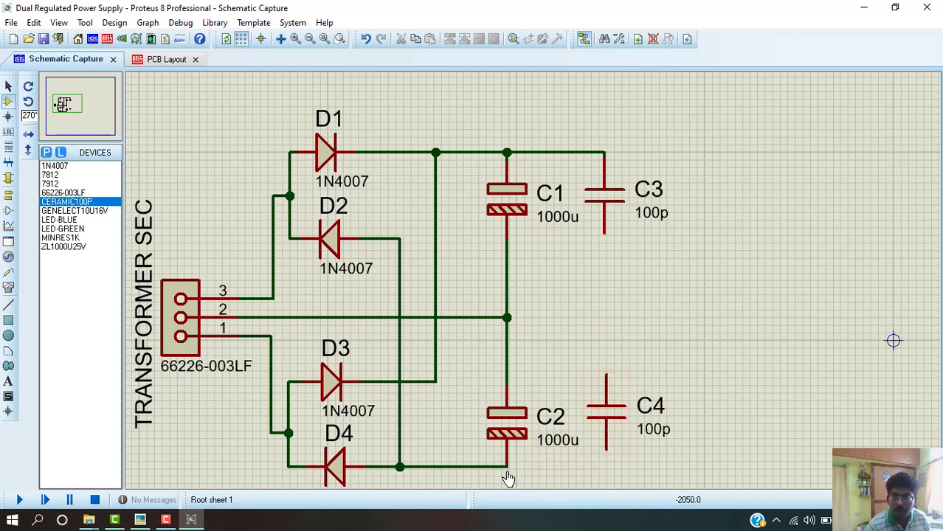
left_click(606, 448)
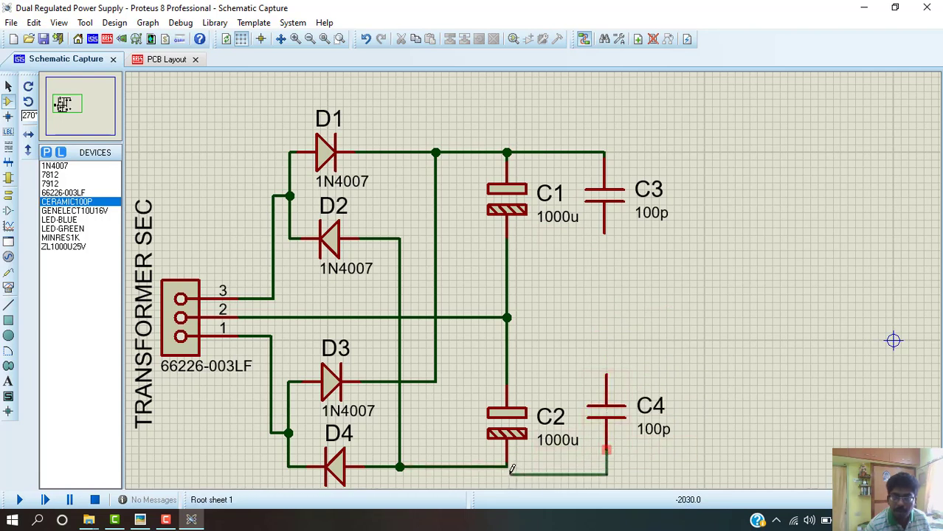
left_click(508, 464)
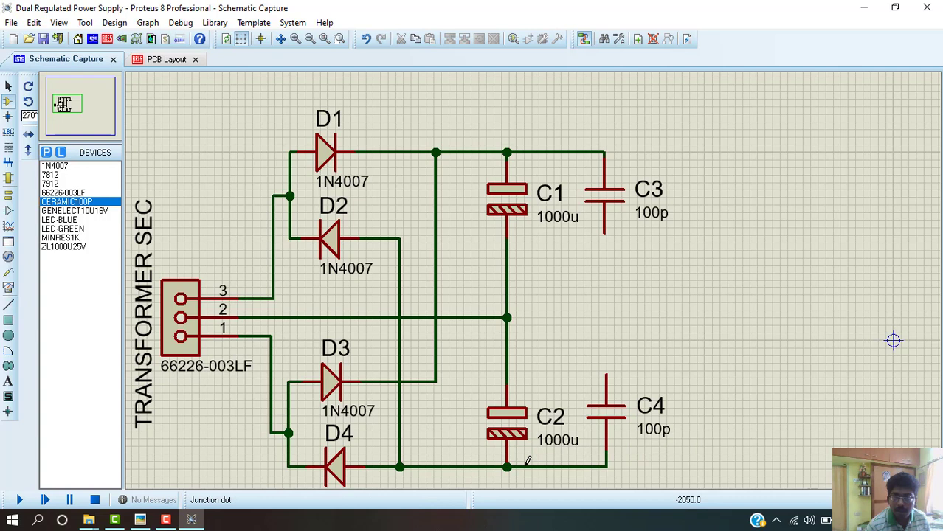
- Wire C4's upper pin to C3's lower pin, align C3 vertically with C4, and deselect it
left_click(606, 374)
left_click(606, 233)
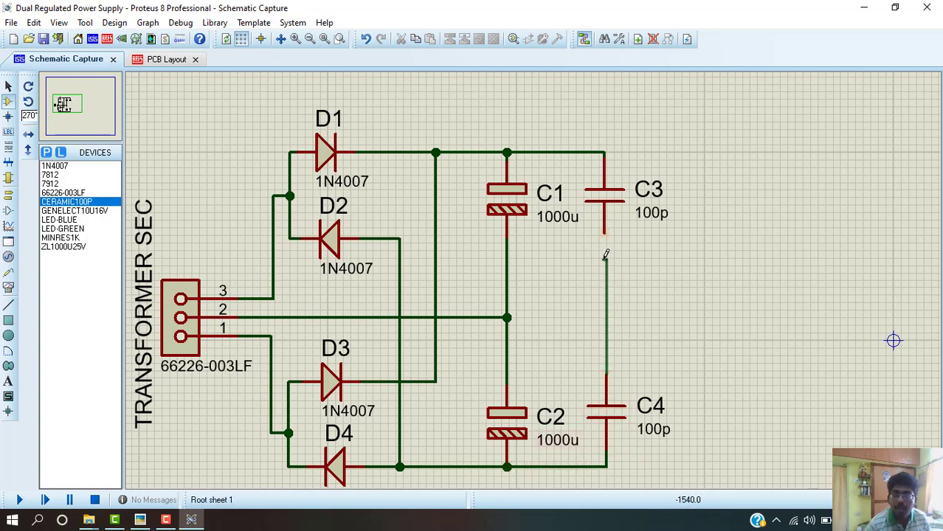
left_click(605, 201)
left_click_drag(605, 202, 608, 201)
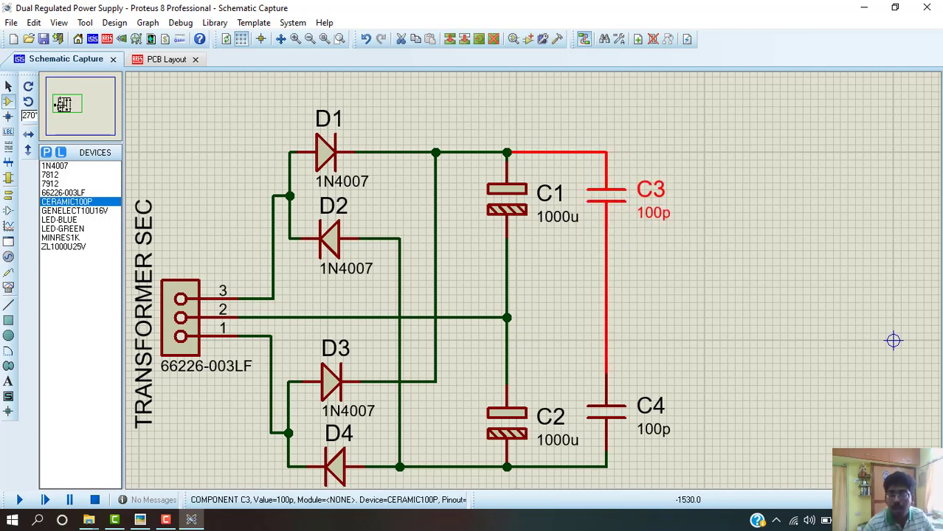
left_click(676, 290)
- Look up the ceramic capacitor value in the Picasa reference circuit and set the values of C3 and C4 to 0.01uF
scroll(678, 310, "down", 1)
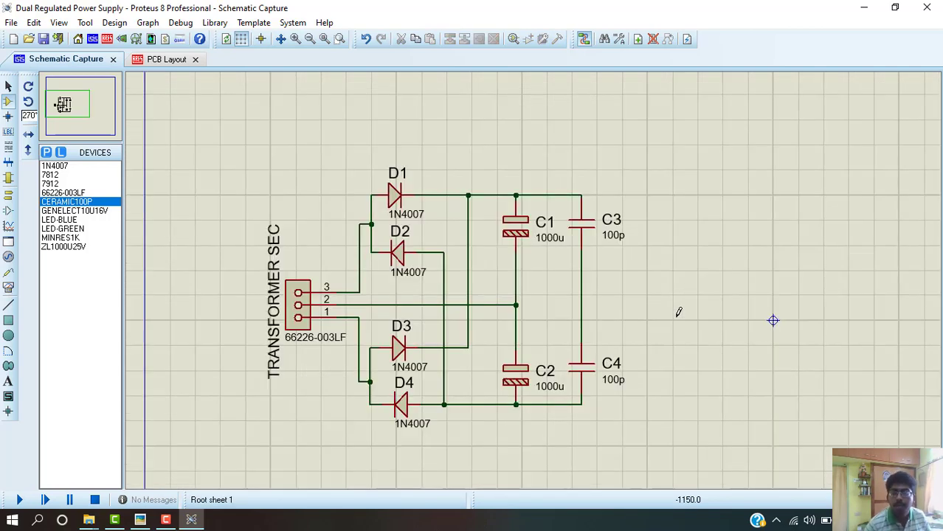
key("alt+Tab")
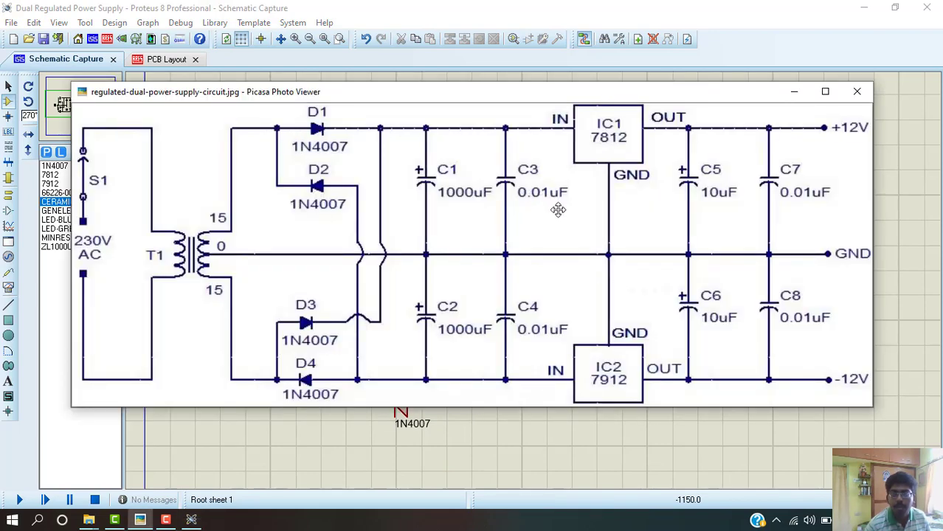
key("alt+Tab")
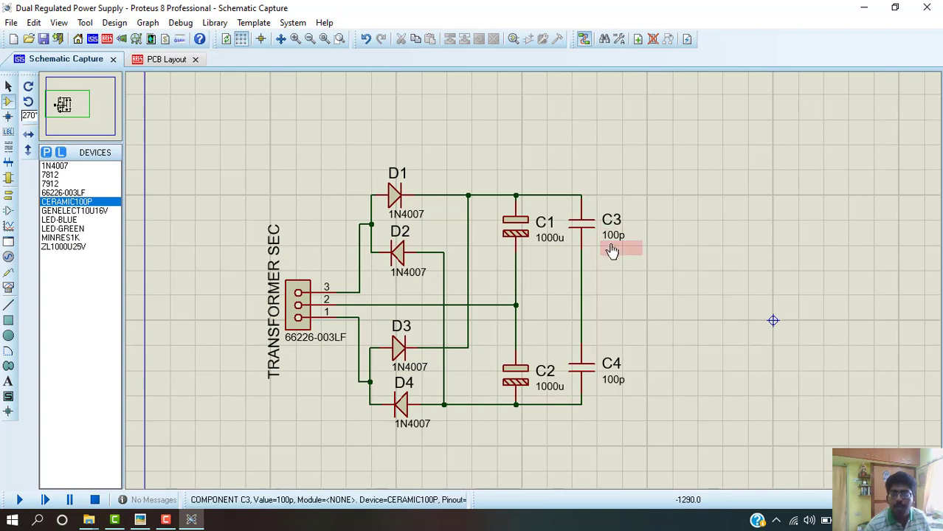
double_click(611, 236)
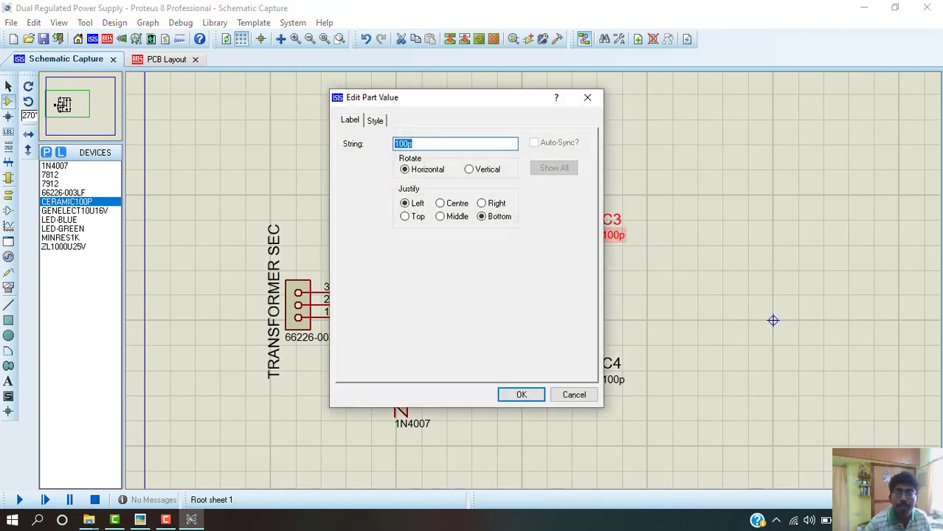
key("Delete")
key("Delete")
key("Delete")
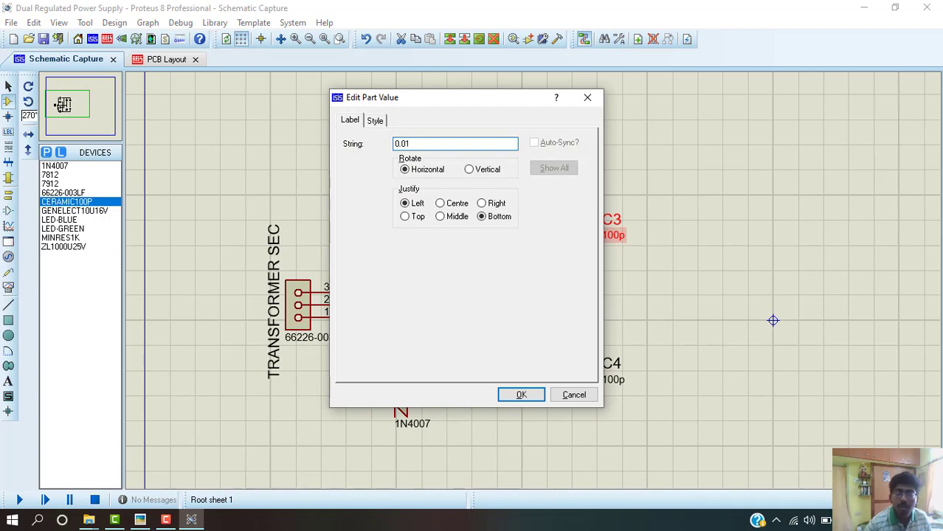
key("alt+Tab")
key("alt+Tab")
type("1")
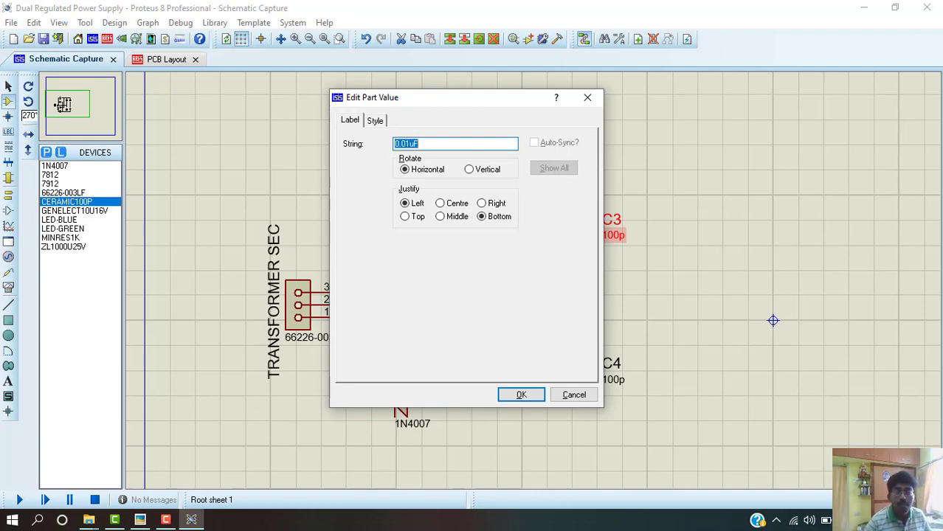
key("Return")
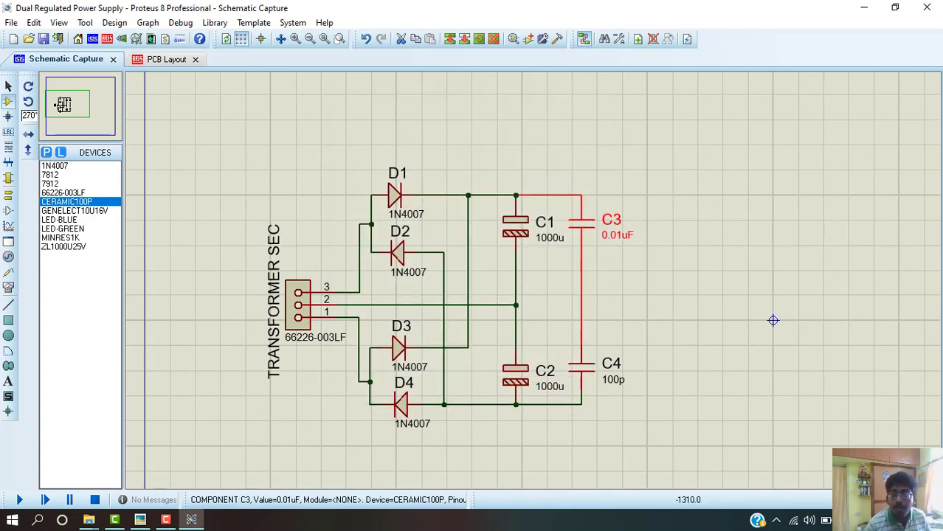
double_click(620, 384)
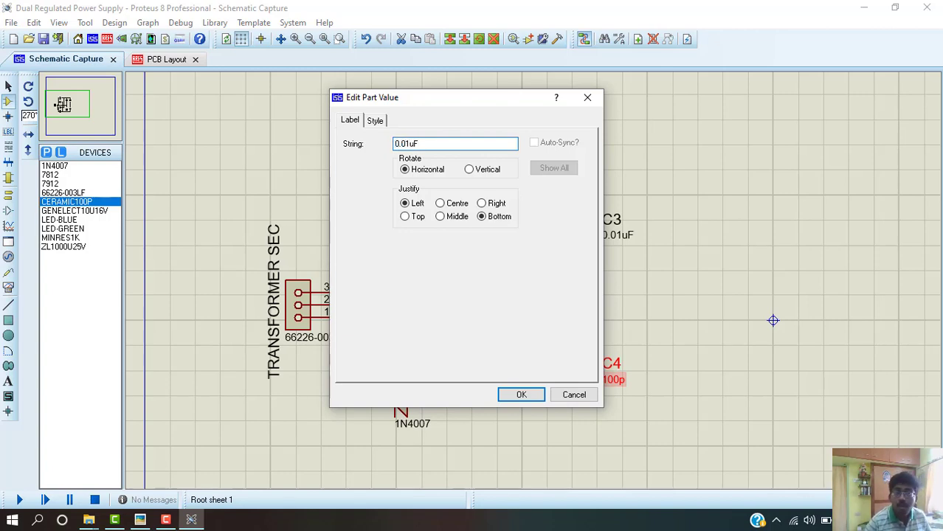
key("Return")
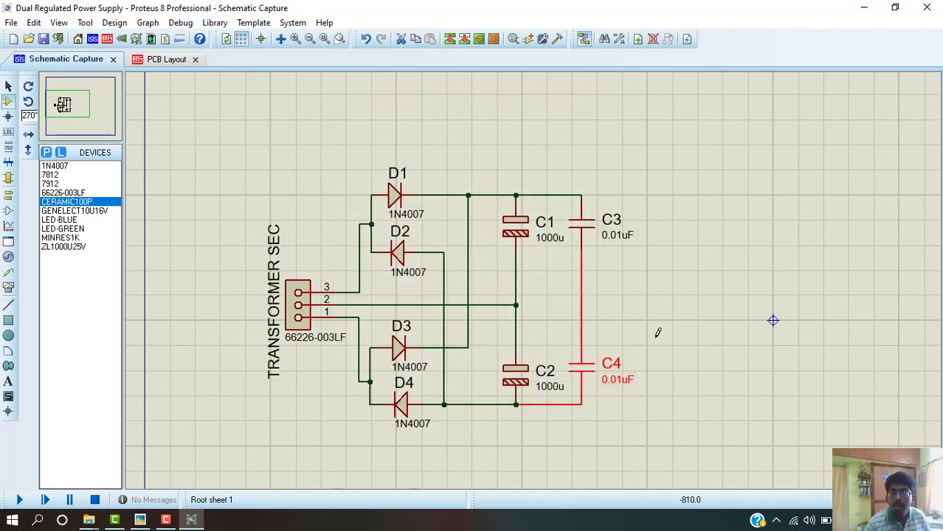
- Extend the centre-tap wire from the junction between C1 and C2 to the wire joining C3 and C4
scroll(658, 332, "up", 1)
scroll(503, 253, "down", 1)
scroll(503, 245, "up", 1)
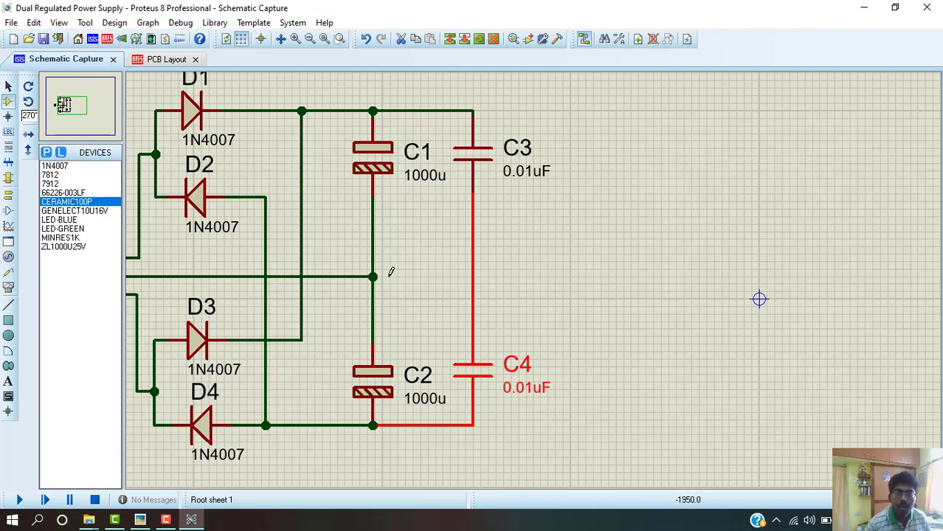
left_click(417, 265)
left_click(372, 276)
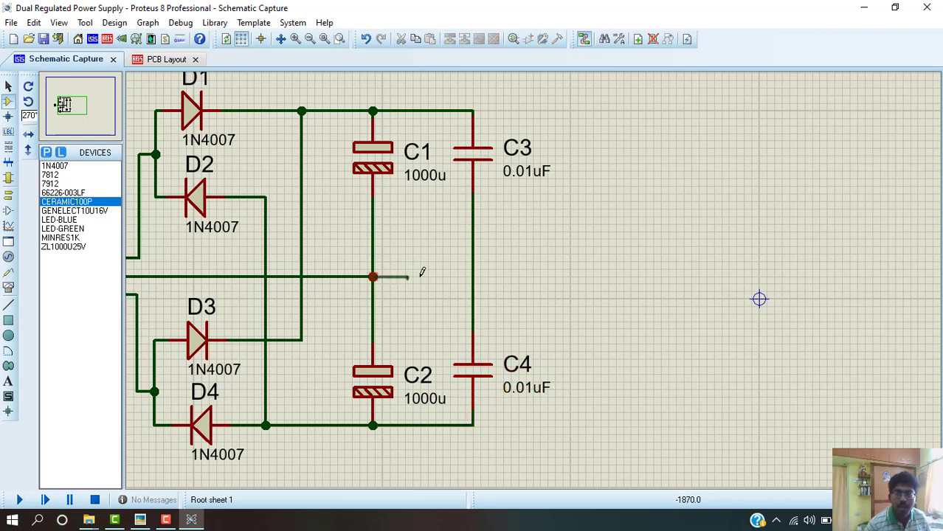
left_click(473, 276)
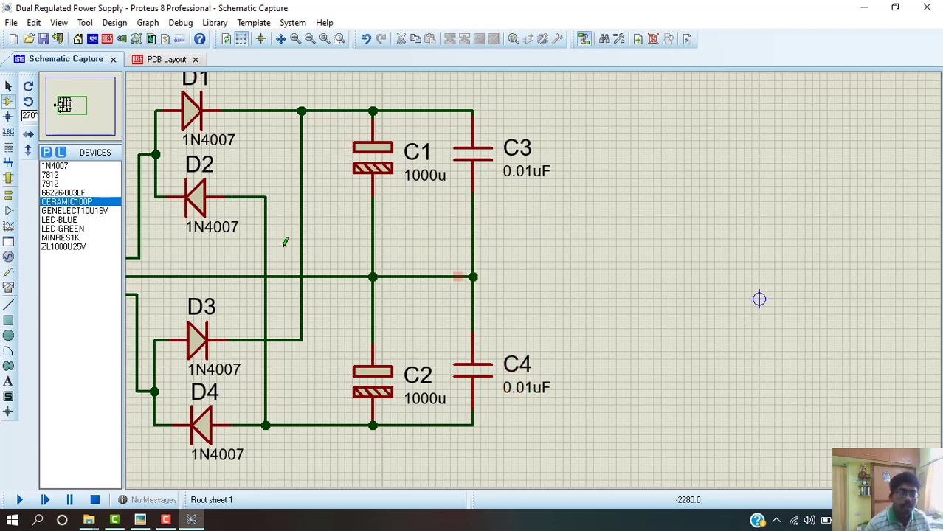
- Place a 7812 regulator beyond C3 at 0° rotation, with its input and output pins level with the positive rail
left_click(52, 175)
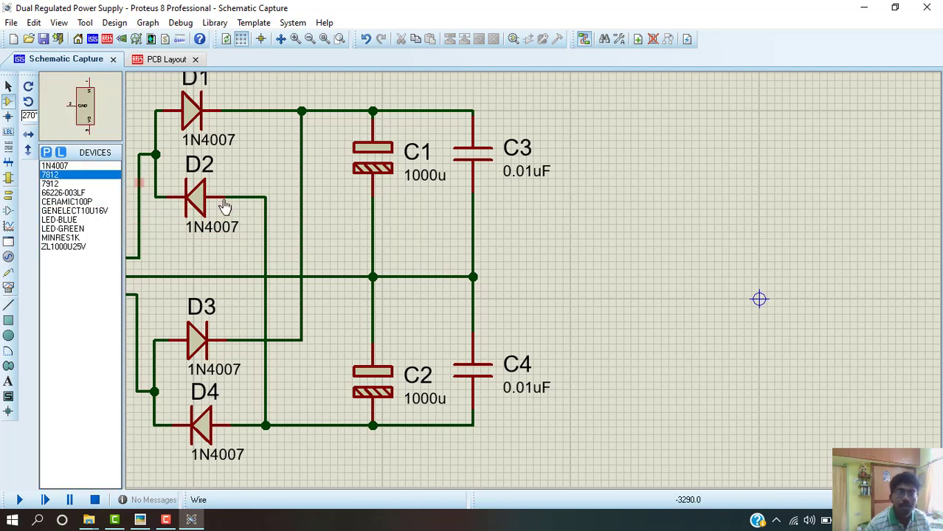
left_click(590, 230)
key("KP_Add")
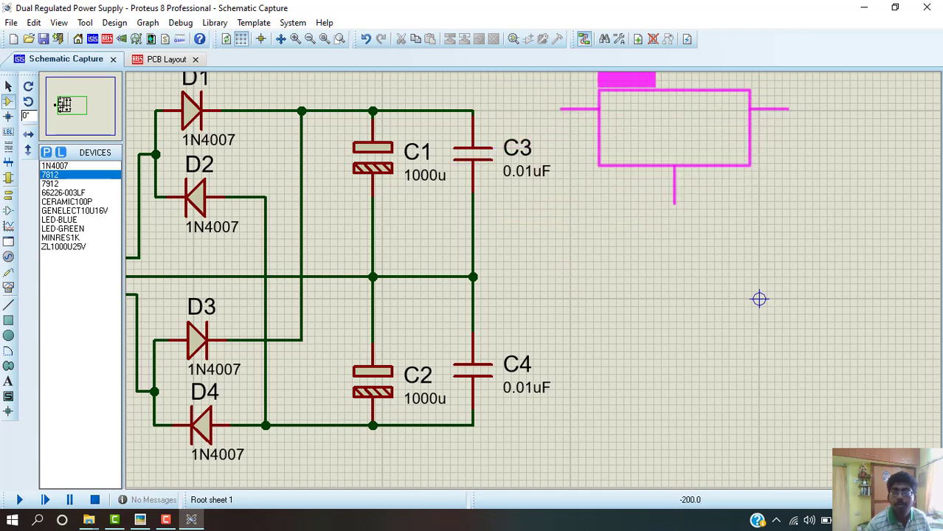
left_click(706, 164)
key("F7")
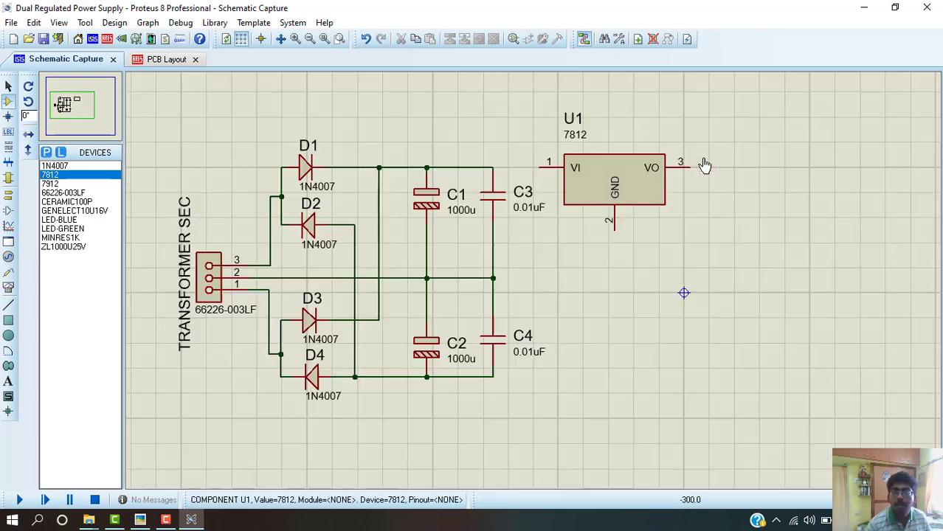
- Wire U1's input pin to the positive rail at C3 and its GND pin to the centre-tap junction between C3 and C4
key("F6")
key("F7")
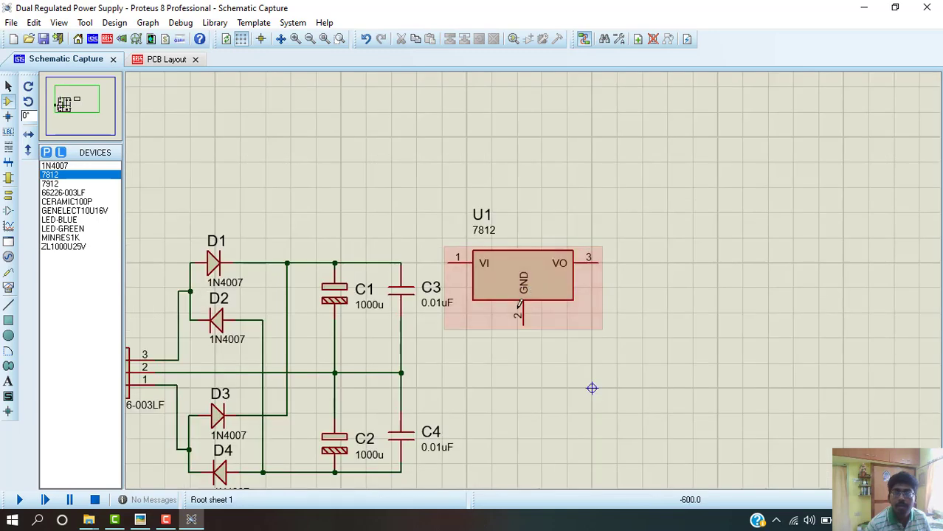
key("F6")
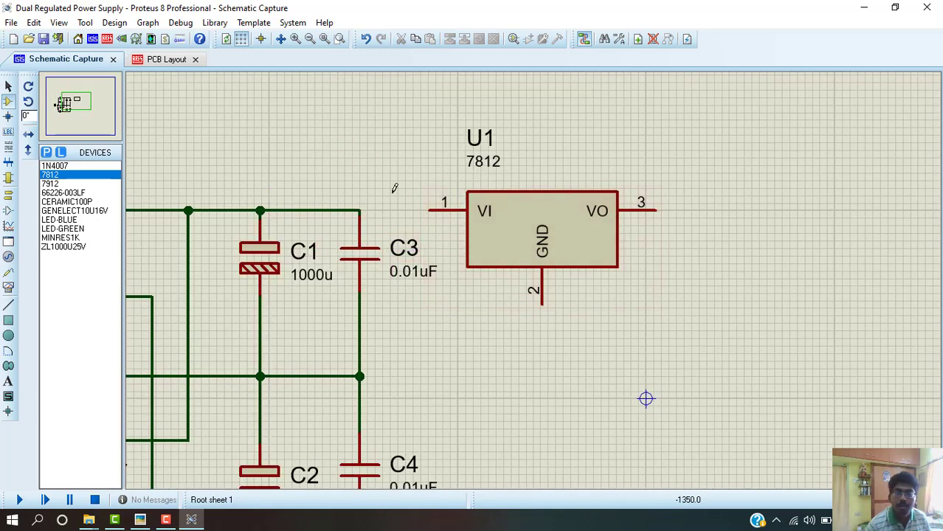
left_click(431, 209)
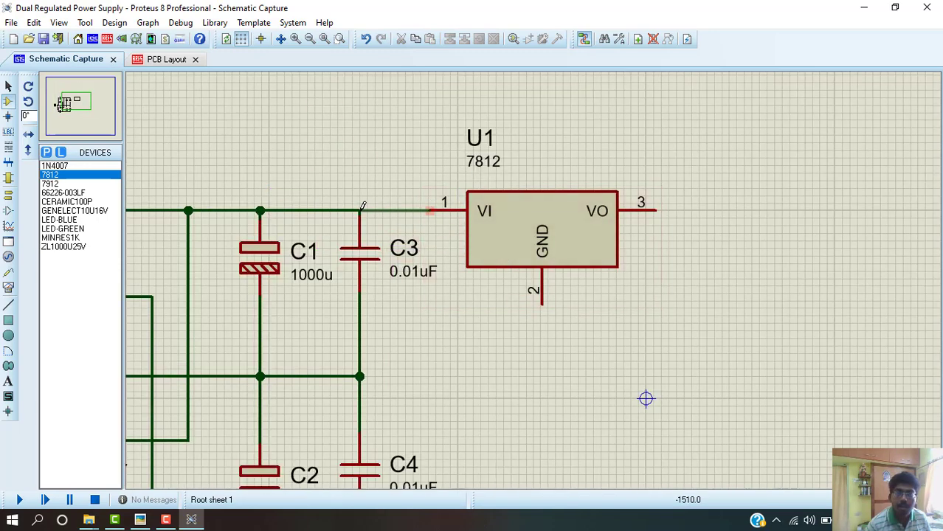
left_click(360, 209)
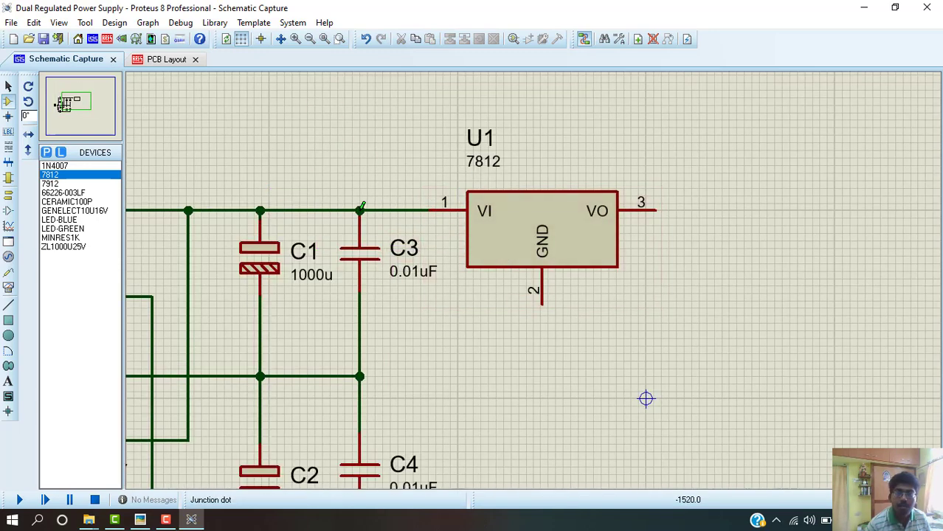
left_click(541, 300)
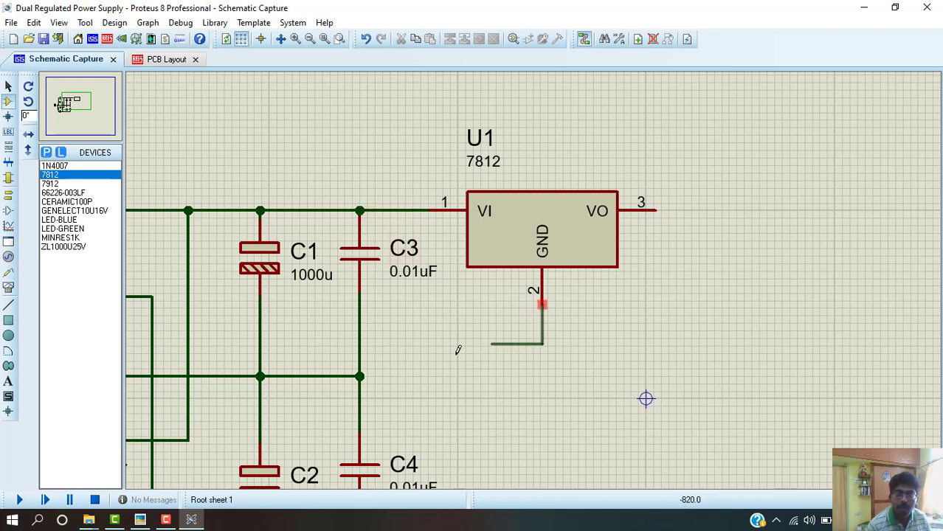
left_click(360, 375)
- Place a 7912 regulator rotated 180° below the 7812 and mirror it horizontally so its VI pin faces C4
scroll(547, 362, "down", 2)
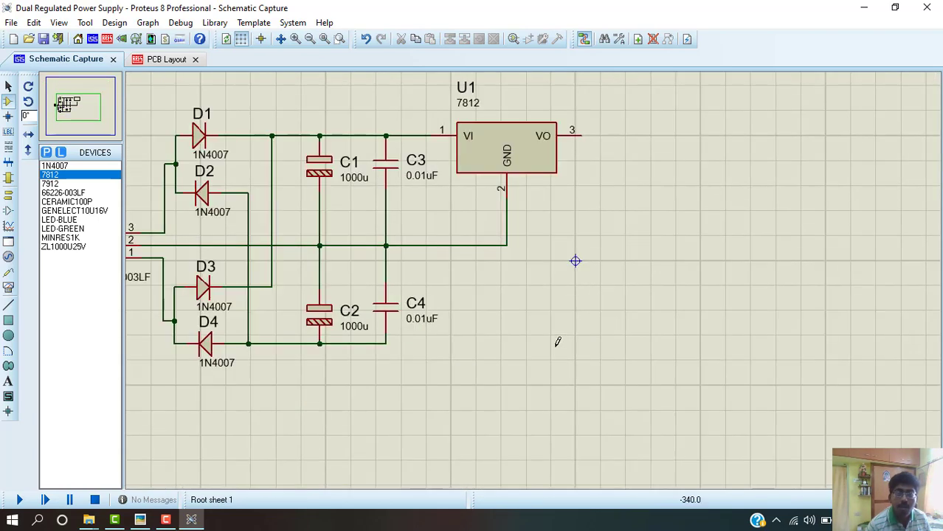
left_click(50, 184)
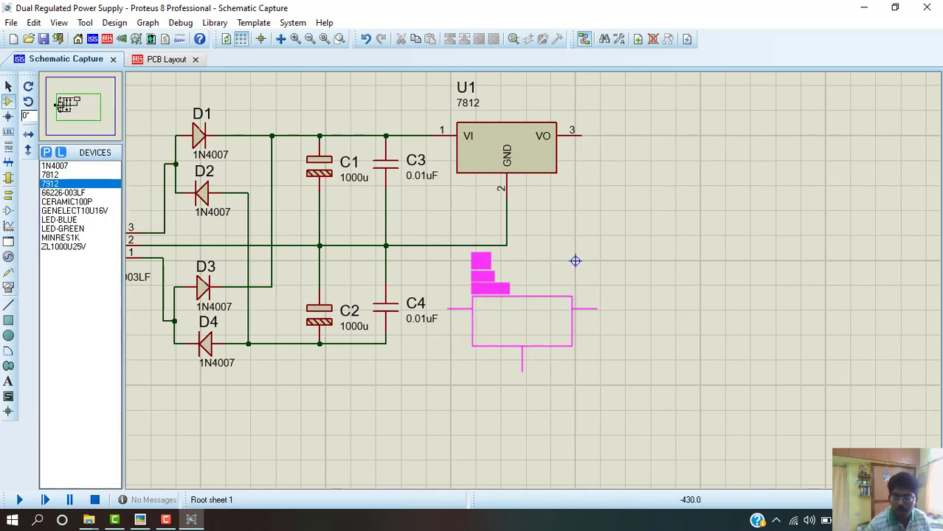
key("KP_Add")
key("KP_Add")
scroll(575, 260, "up", 1)
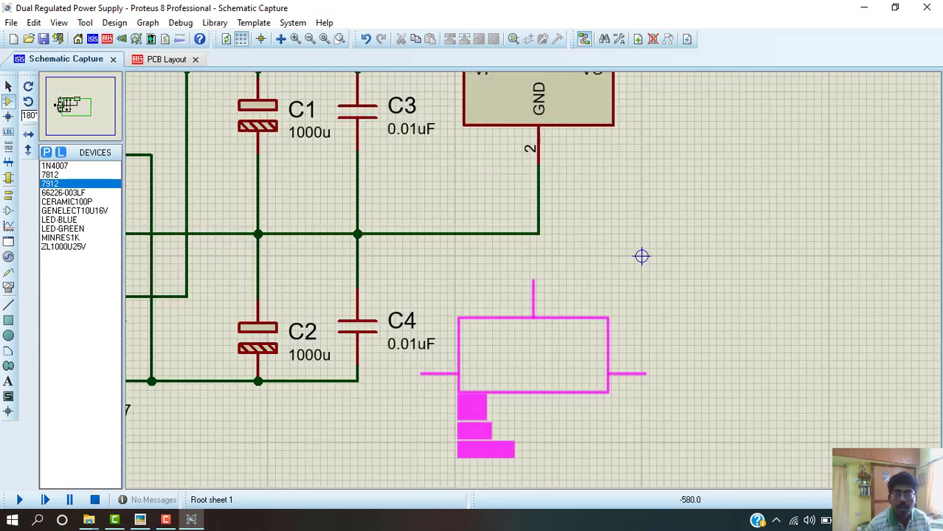
scroll(641, 256, "up", 1)
left_click(695, 244)
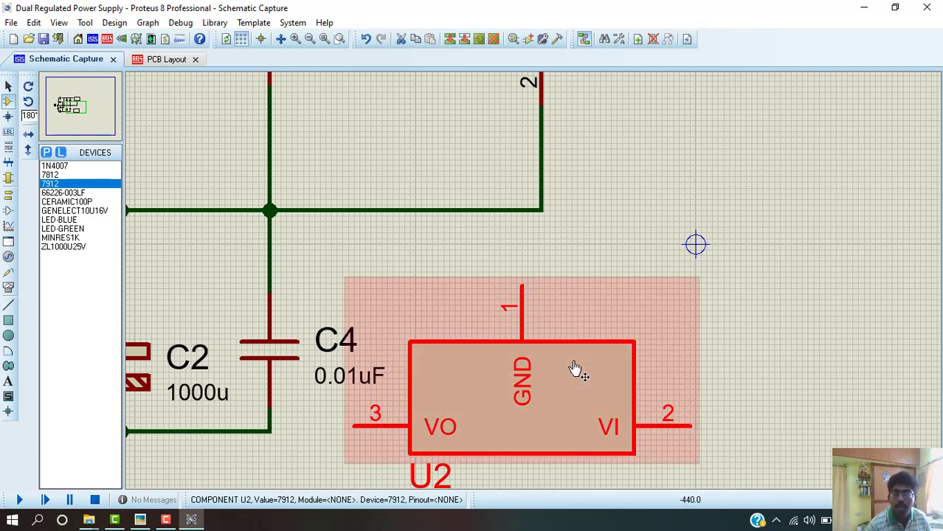
right_click(576, 356)
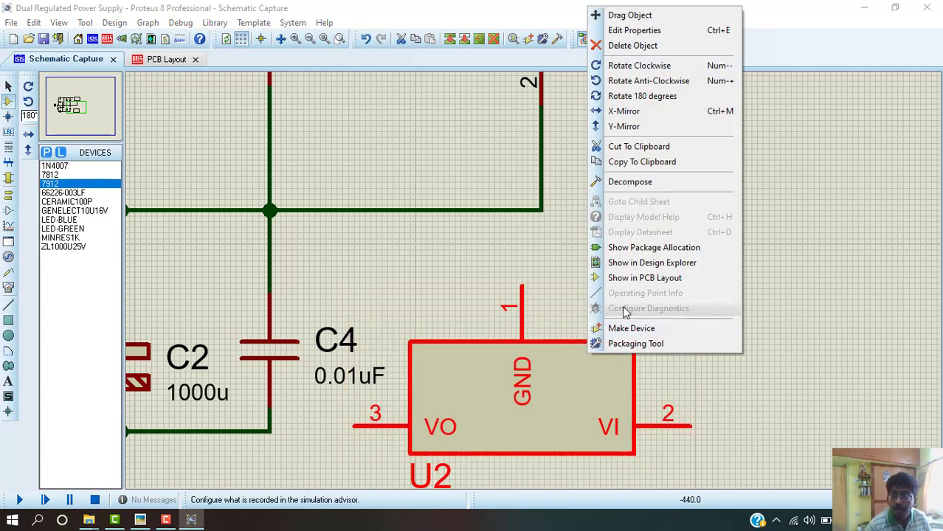
left_click(627, 112)
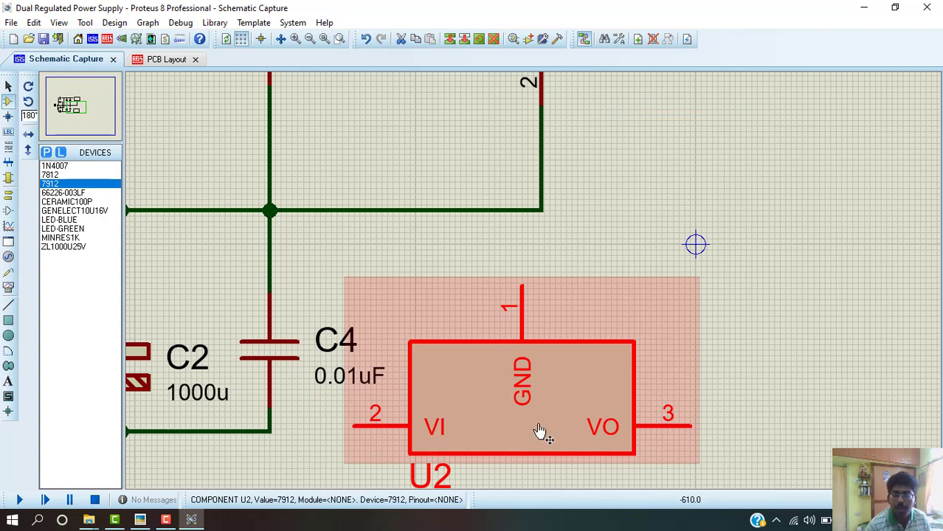
left_click(415, 249)
- Wire U2's VI pin to the negative rail at C4's lower end and shift U2 down to straighten the wire
left_click(355, 425)
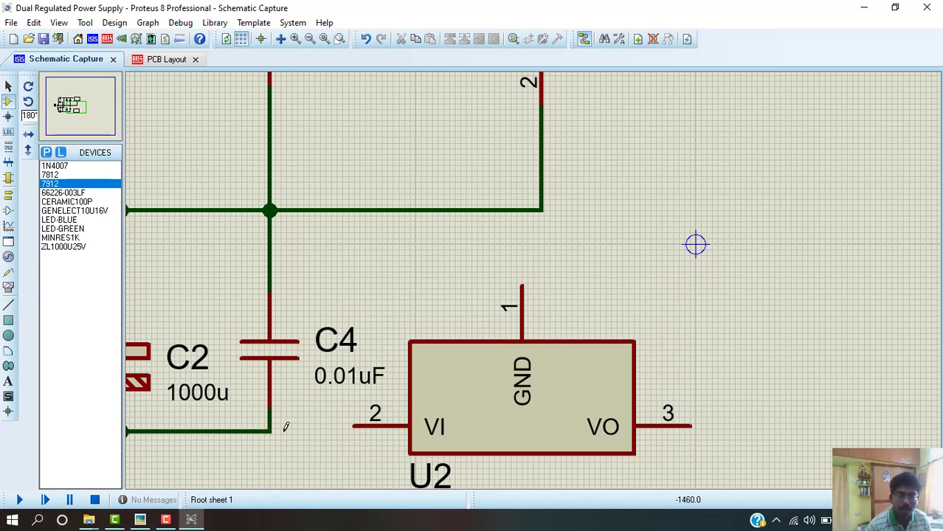
left_click(269, 431)
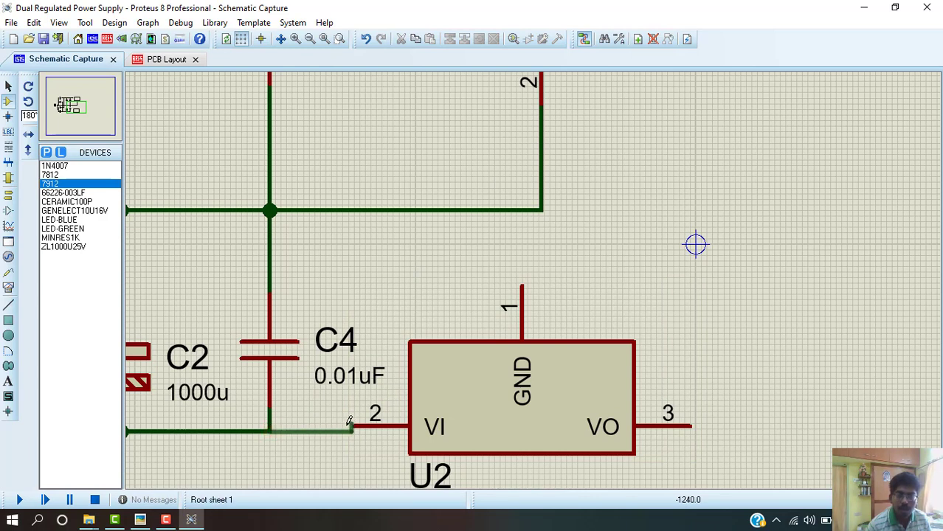
left_click(345, 427)
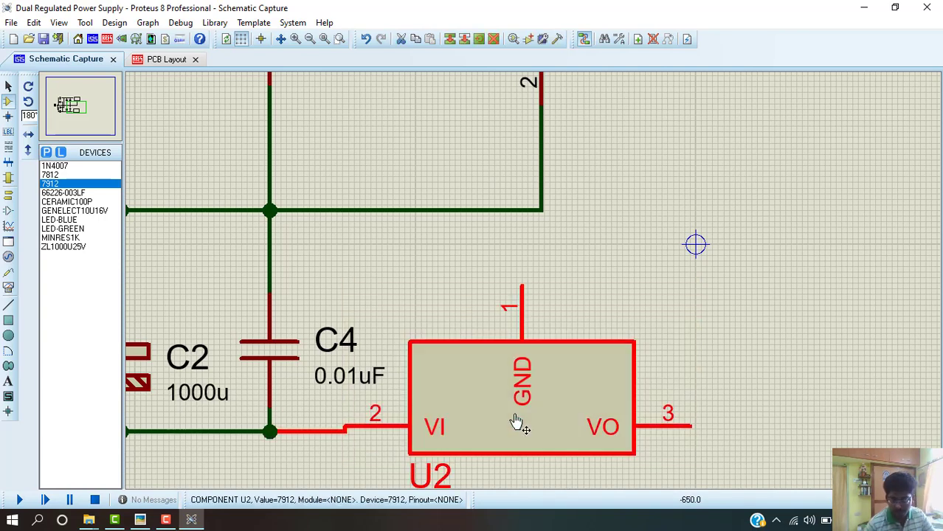
left_click_drag(516, 422, 515, 428)
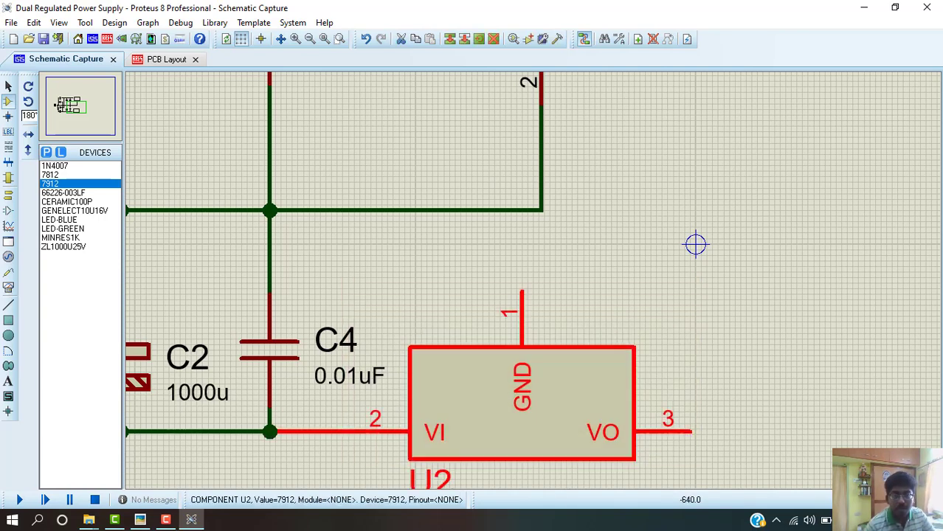
left_click(570, 295)
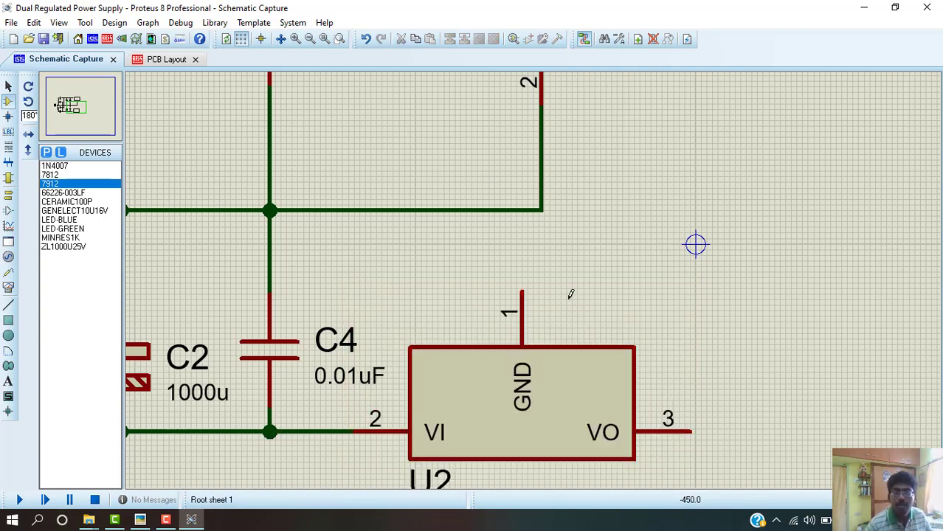
- Wire U2's GND pin to the corner of U1's ground wire and shift U2 sideways to line up both ground pins
left_click(522, 290)
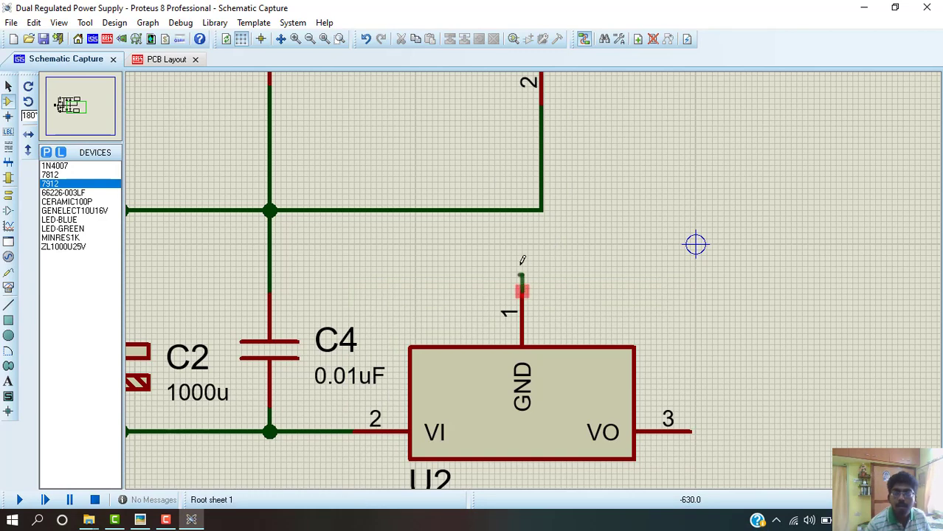
left_click(543, 211)
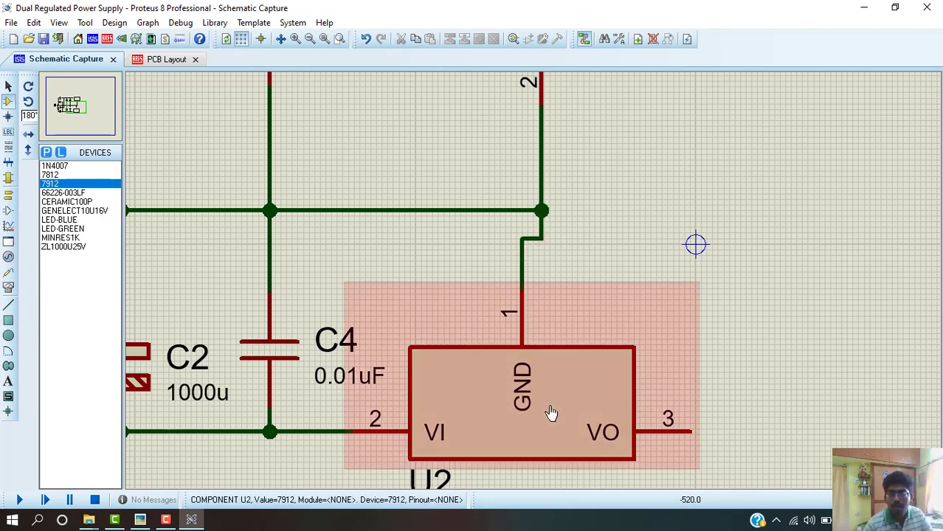
left_click(550, 411)
mouse_move(551, 412)
left_mouse_down()
mouse_move(571, 411)
mouse_move(554, 411)
left_mouse_up()
- Look up the capacitors on the regulator outputs in the Picasa Photo Viewer reference circuit, then return to the Proteus schematic
scroll(568, 414, "down", 2)
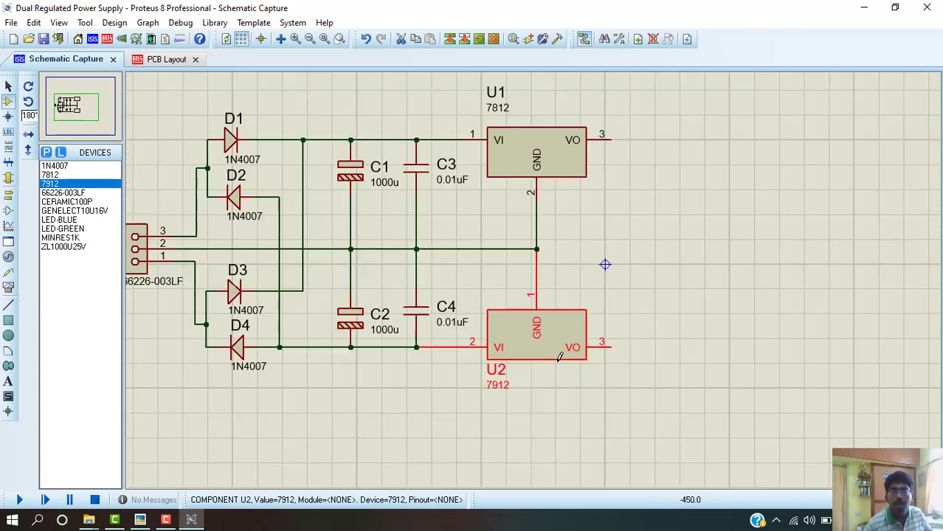
scroll(590, 250, "down", 1)
scroll(583, 247, "up", 1)
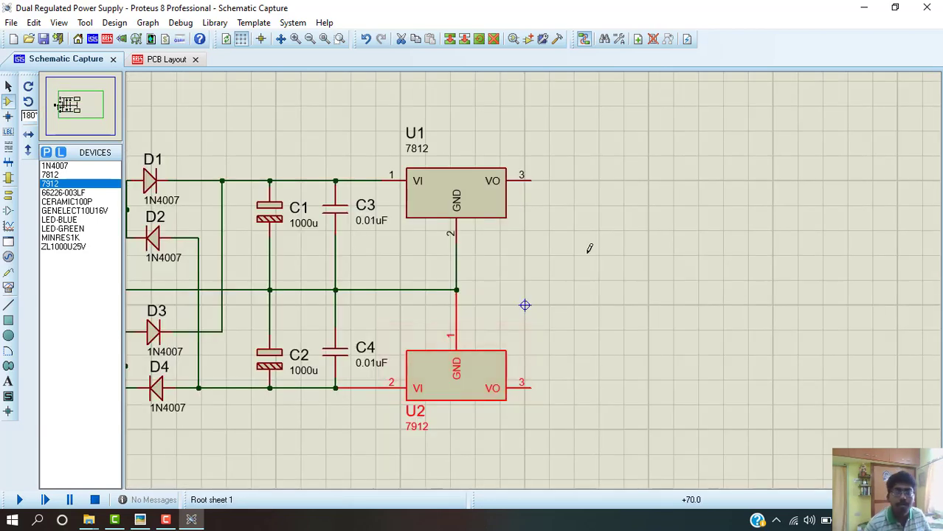
scroll(531, 261, "down", 1)
scroll(531, 260, "up", 1)
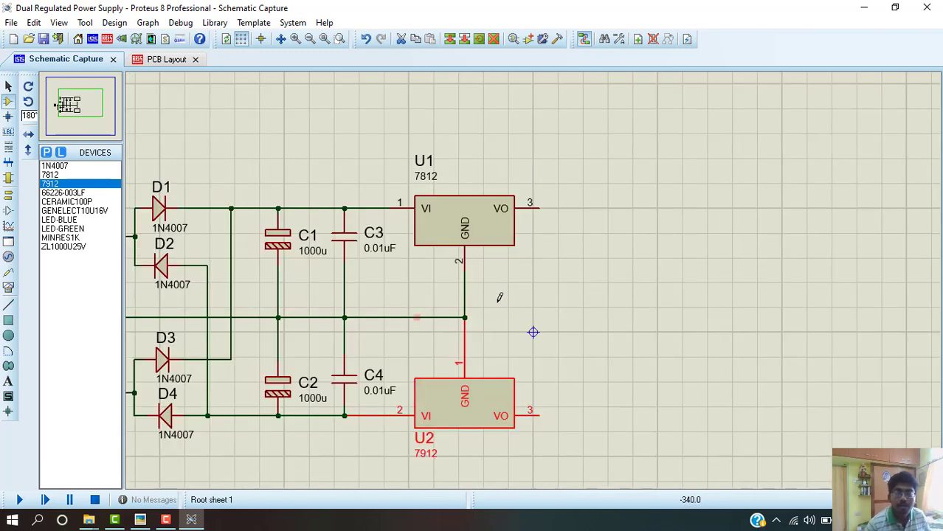
scroll(591, 275, "down", 1)
scroll(591, 275, "up", 1)
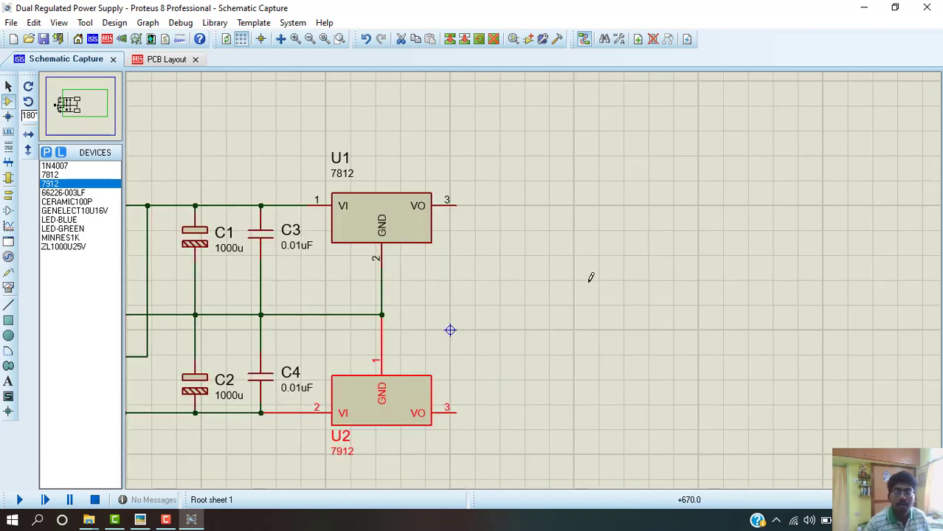
scroll(591, 277, "up", 1)
key("alt+Tab")
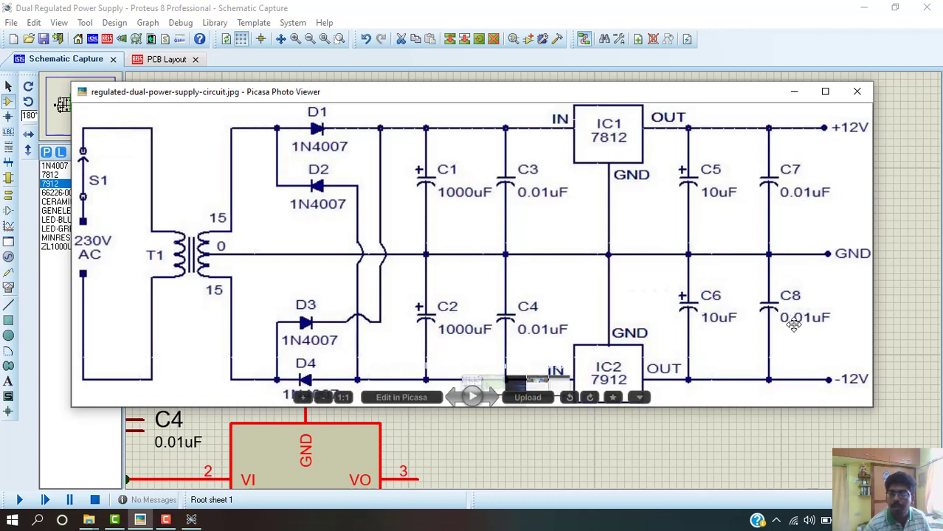
key("Escape")
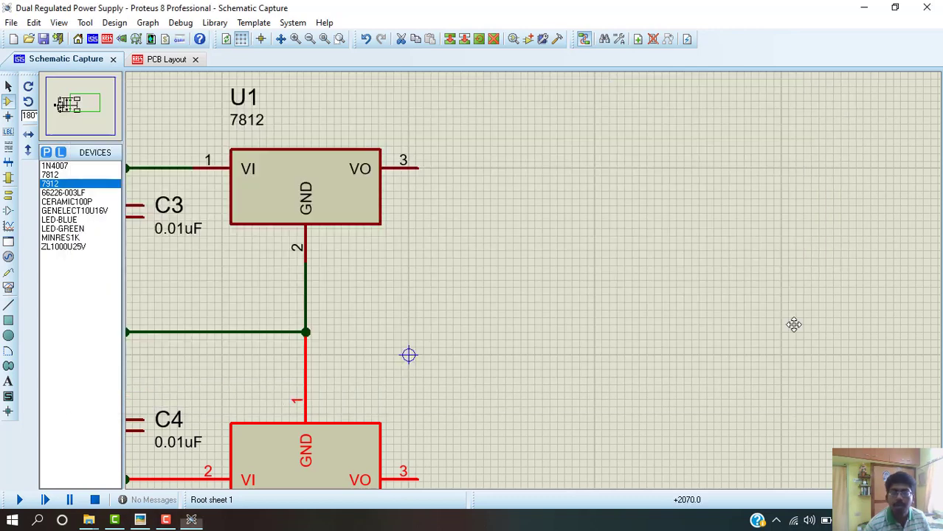
- Place a GENELECT10U16V capacitor at 270° rotation beyond the 7812 and wire its upper pin to U1's VO pin
left_click(84, 212)
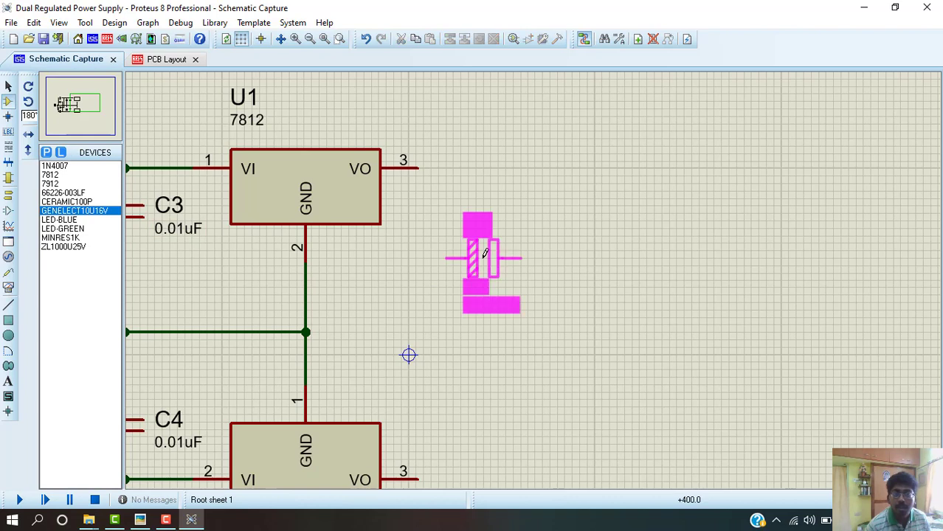
key("KP_Add")
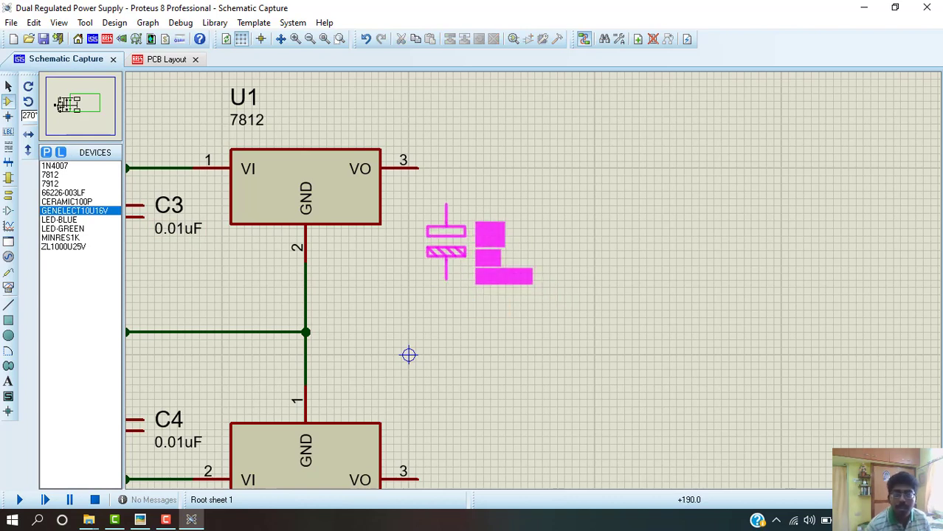
left_click(452, 239)
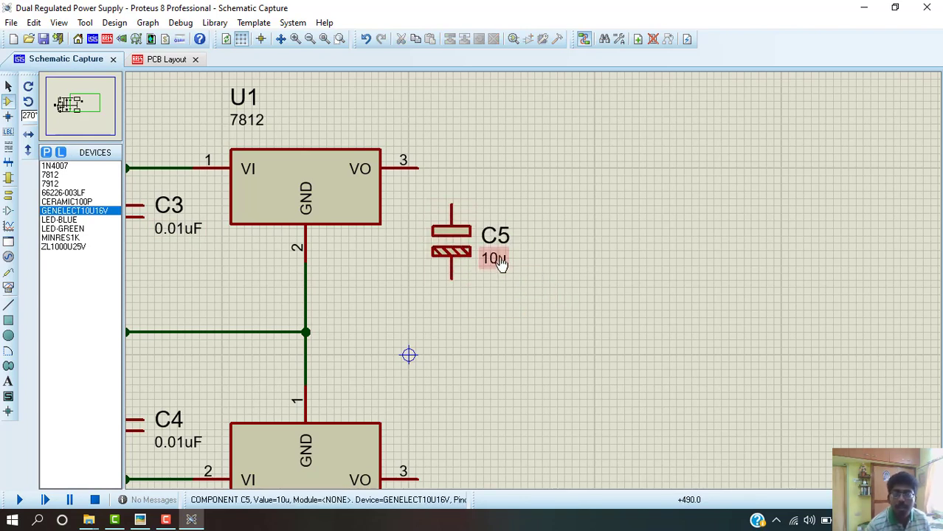
left_click(451, 204)
left_click(419, 168)
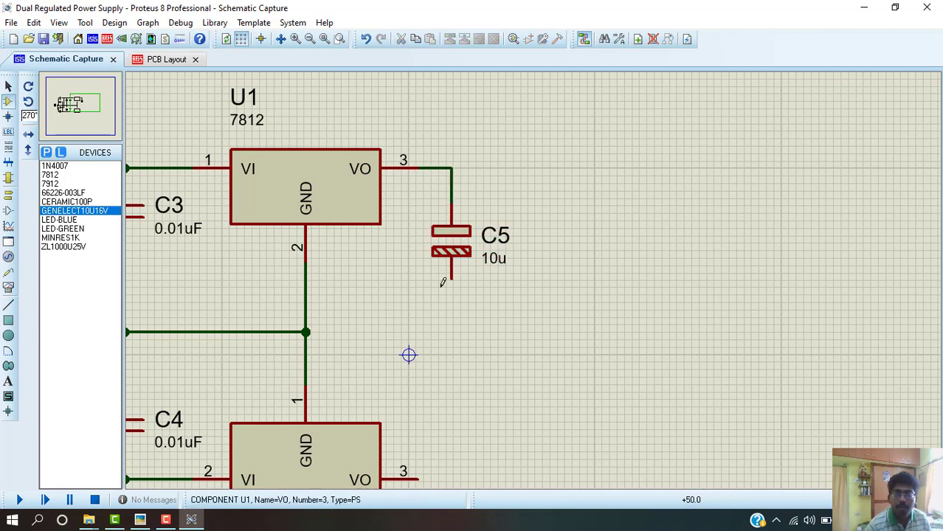
- Place a second GENELECT10U16V capacitor at 270° rotation below C5 and wire its upper pin to C5's lower pin
left_click(465, 385)
key("KP_Add")
key("KP_Add")
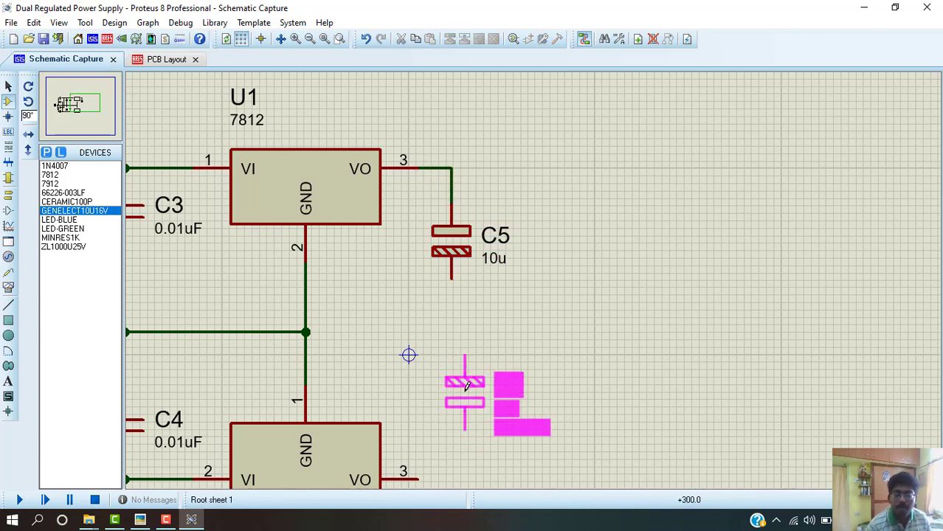
key("KP_Add")
key("KP_Add")
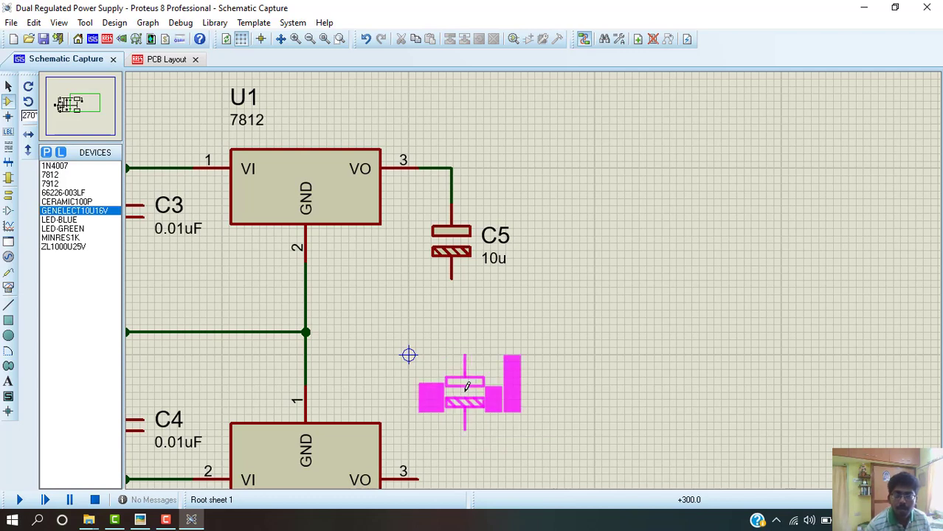
left_click(464, 391)
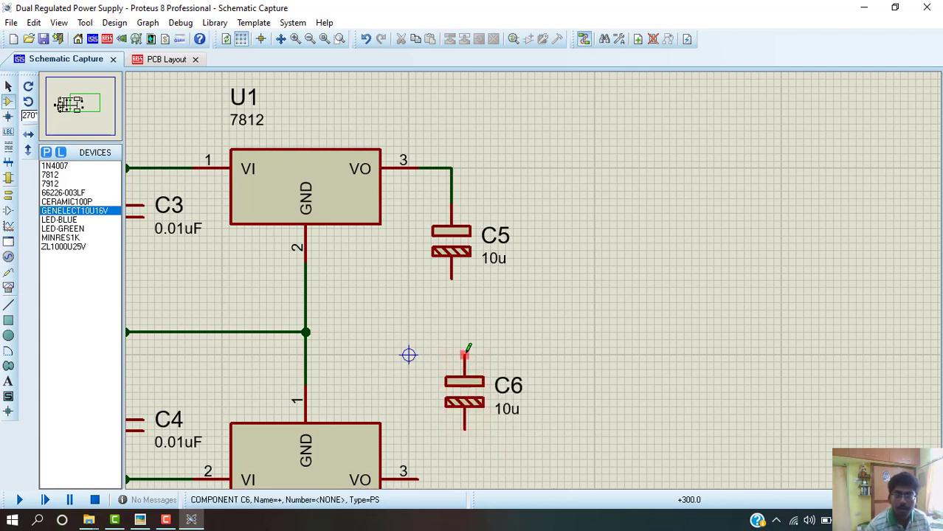
left_click(452, 288)
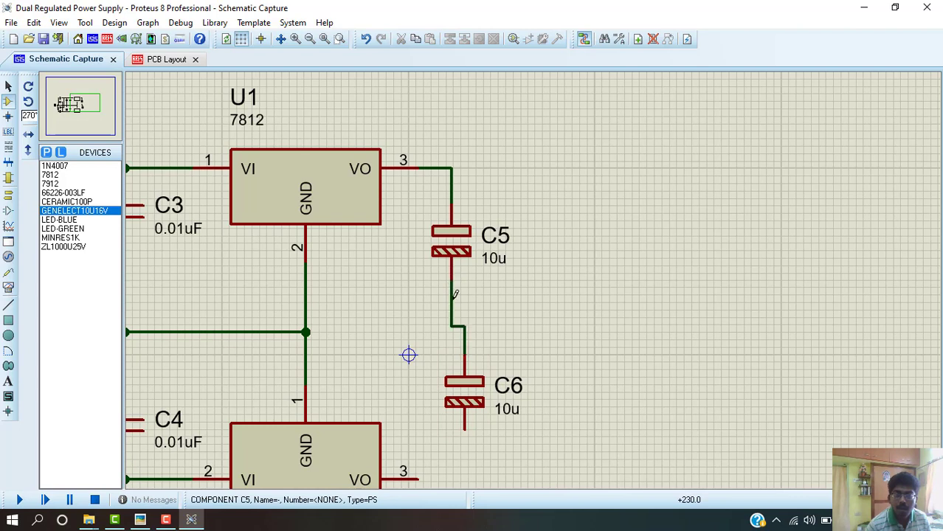
- Wire C6's lower pin to U2's VO pin, align C6 vertically with C5, and deselect it
left_click(466, 426)
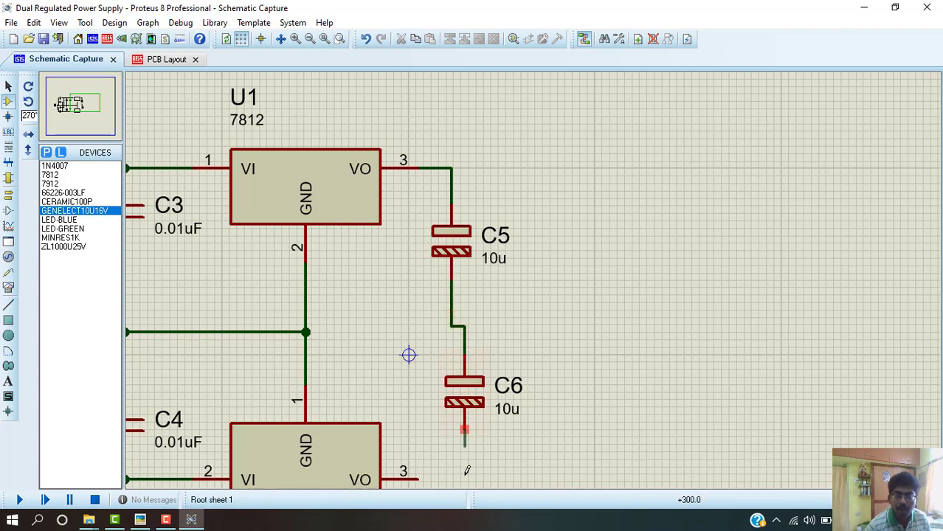
left_click(419, 478)
left_click_drag(466, 402, 452, 402)
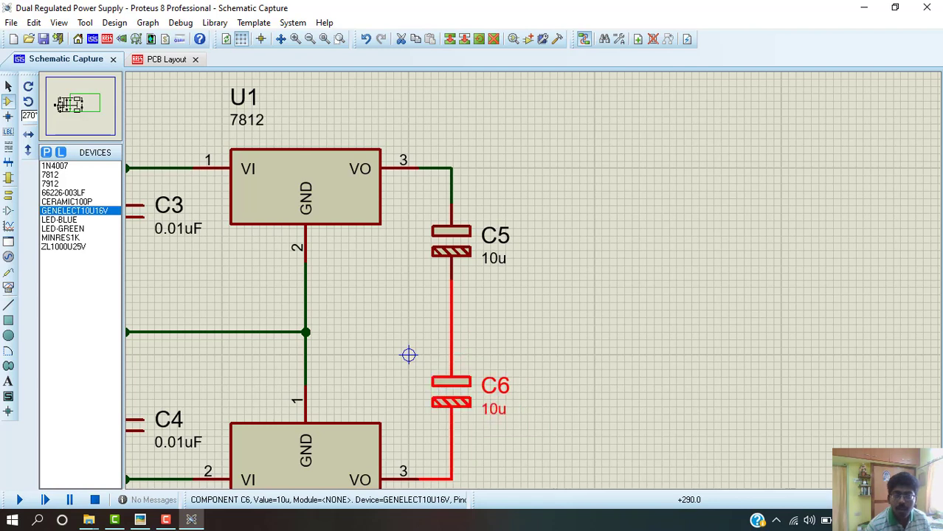
left_click(521, 337)
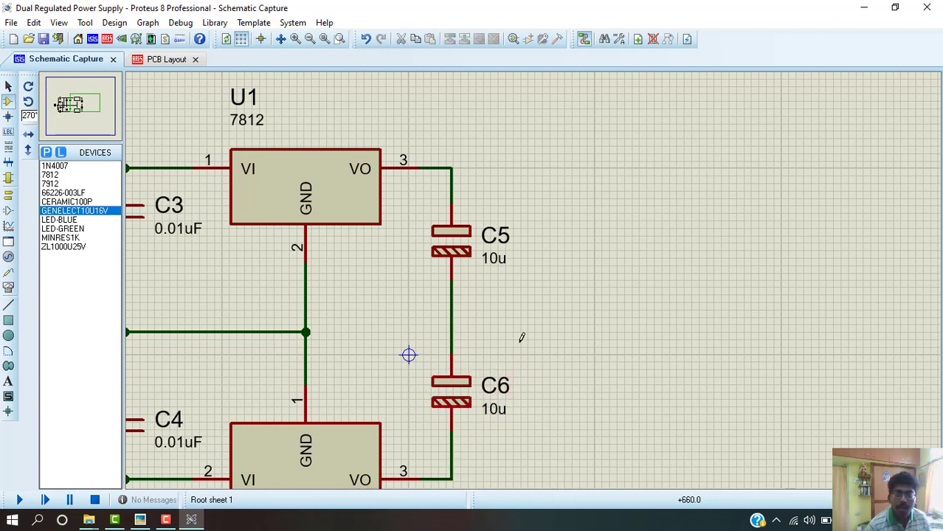
- Wire the junction between the two regulators' GND pins to the wire joining C5 and C6
left_click(307, 331)
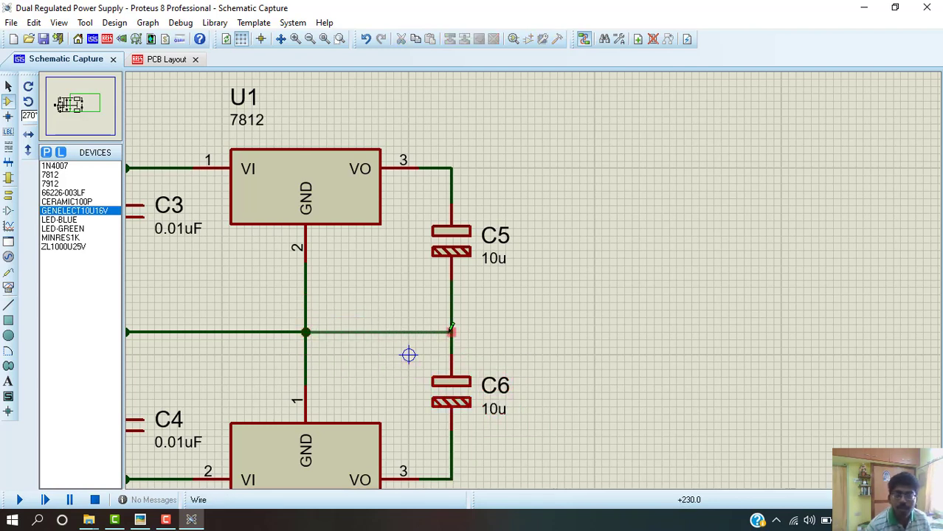
left_click(453, 330)
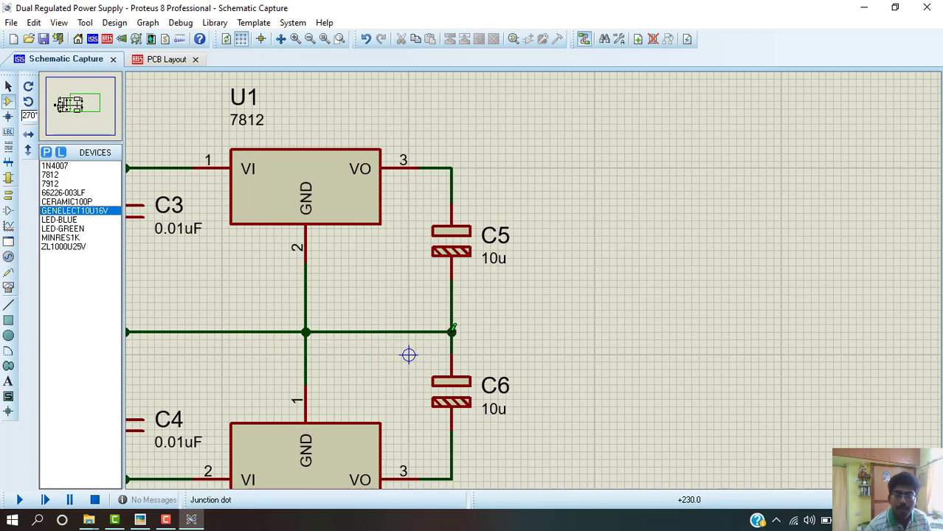
scroll(504, 323, "down", 1)
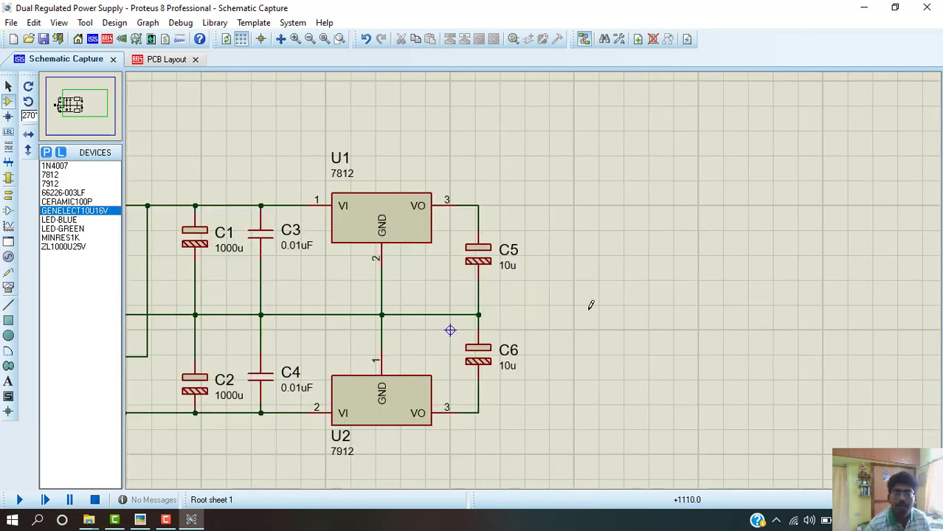
scroll(590, 305, "up", 1)
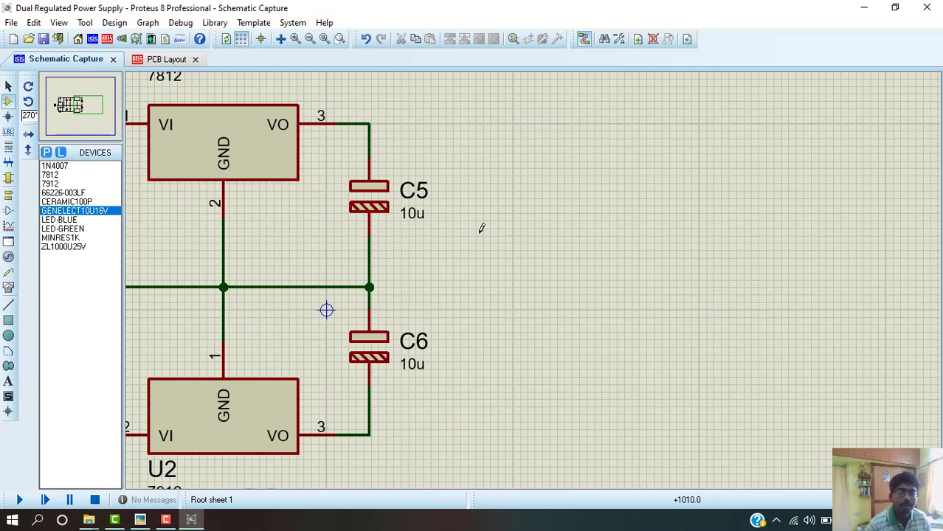
- Place a CERAMIC100P capacitor beside C5 and wire its upper pin to the 7812's output line
left_click(67, 201)
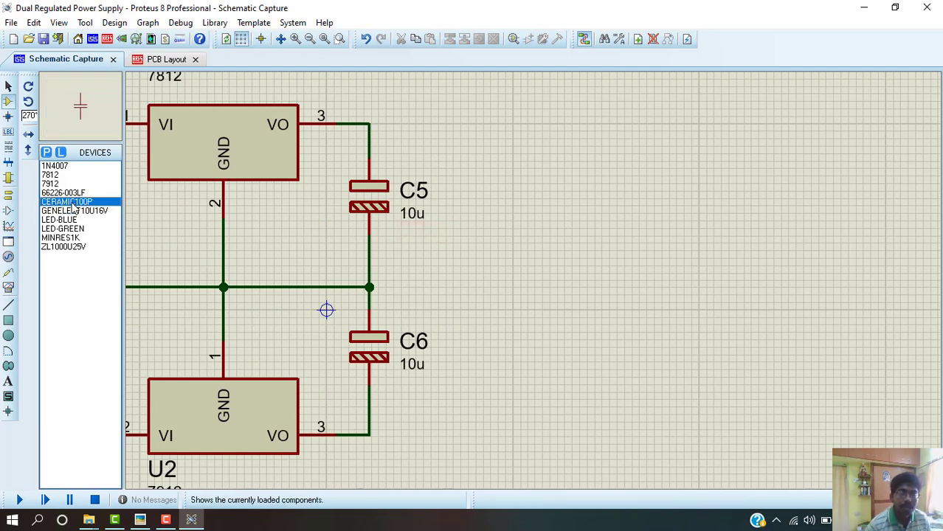
left_click(541, 188)
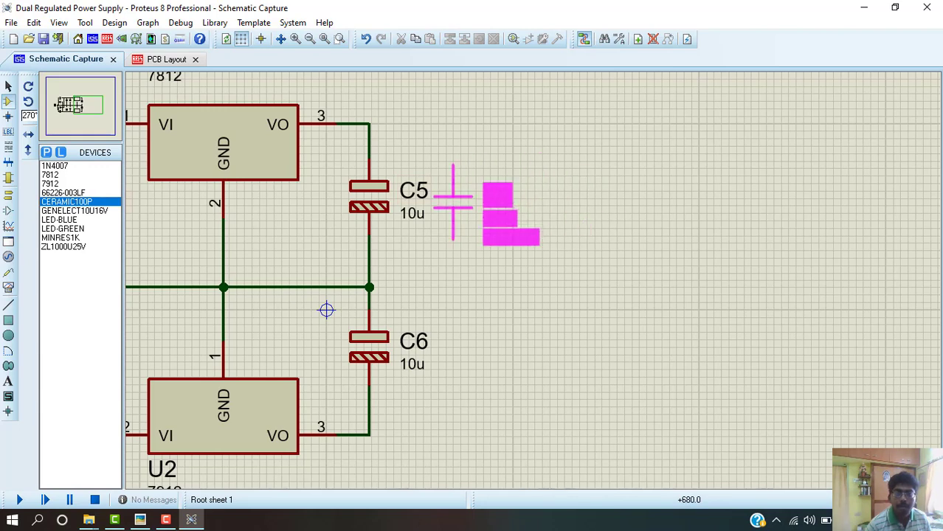
left_click(462, 204)
left_click(461, 164)
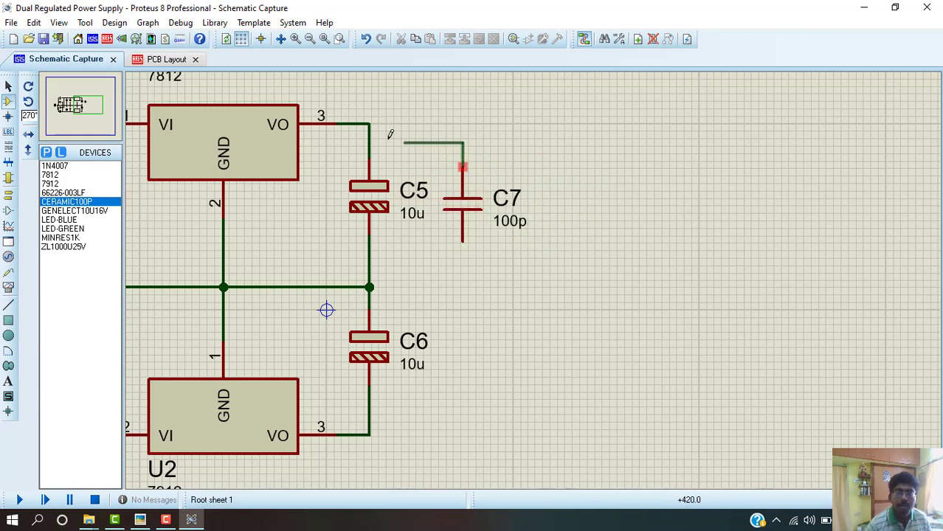
left_click(370, 124)
- Place a second CERAMIC100P capacitor beside C6 and wire its lower pin to the 7912's output line
left_click(470, 350)
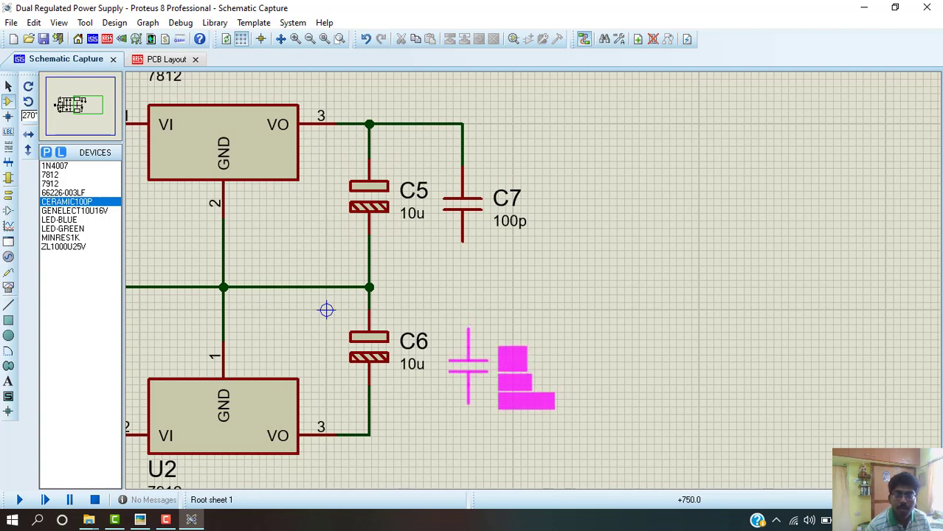
left_click(461, 363)
left_click(461, 402)
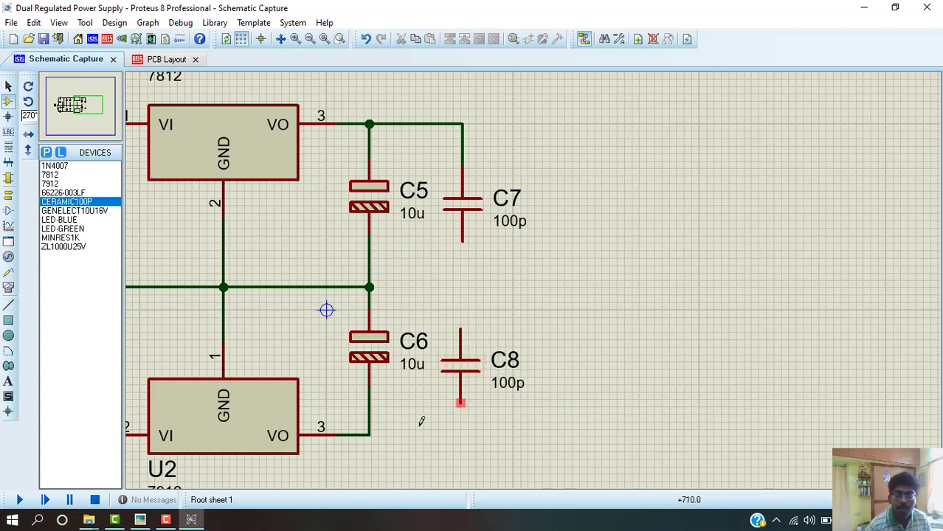
left_click(369, 435)
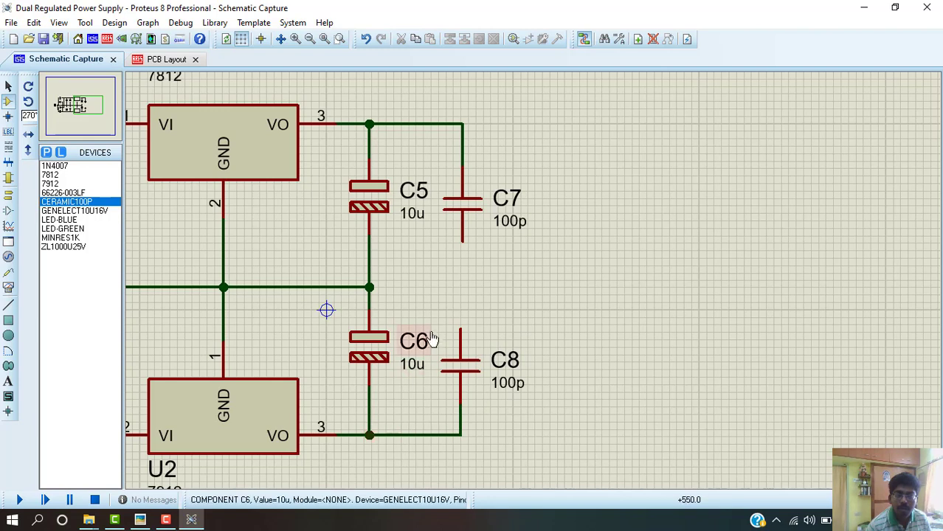
- Wire C8's upper pin to C7's lower pin, aligning C7 above C8, and connect that wire to the C5-C6 ground junction
left_click(461, 328)
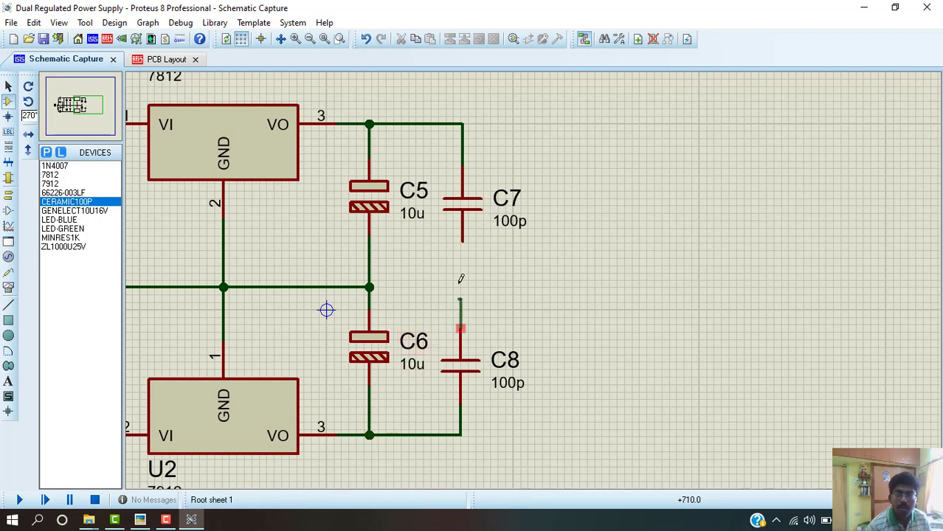
left_click(461, 236)
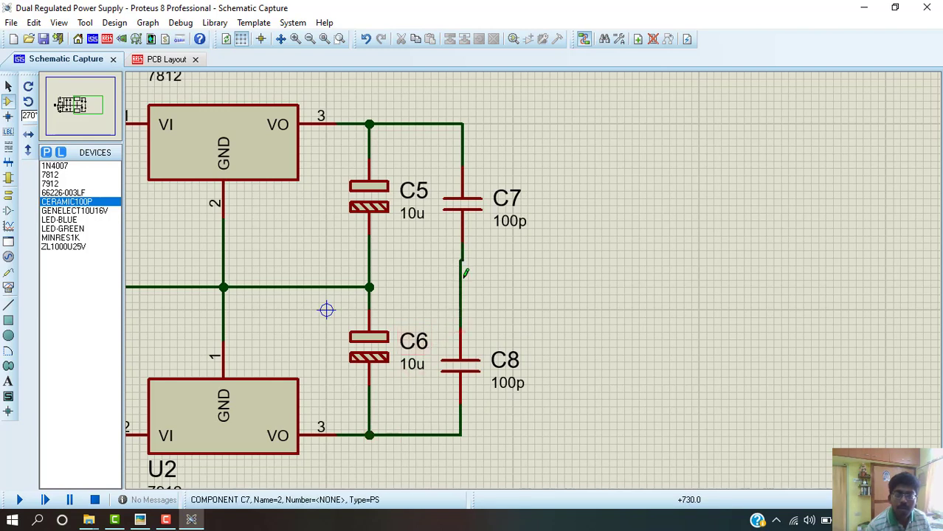
left_click(463, 219)
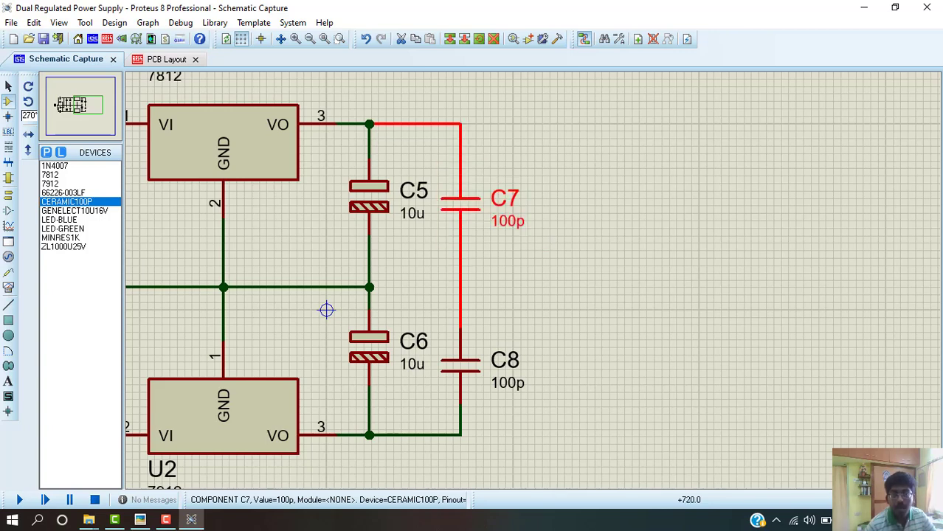
left_click(509, 265)
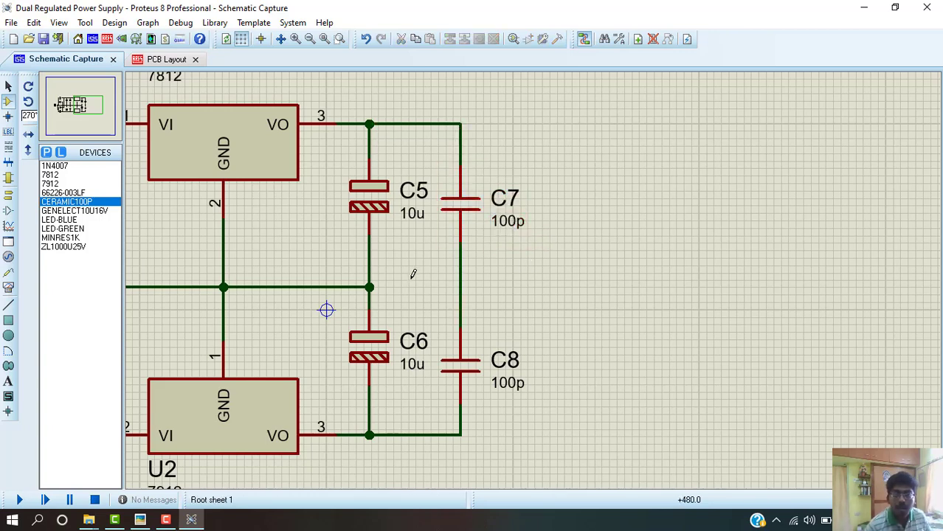
left_click(370, 286)
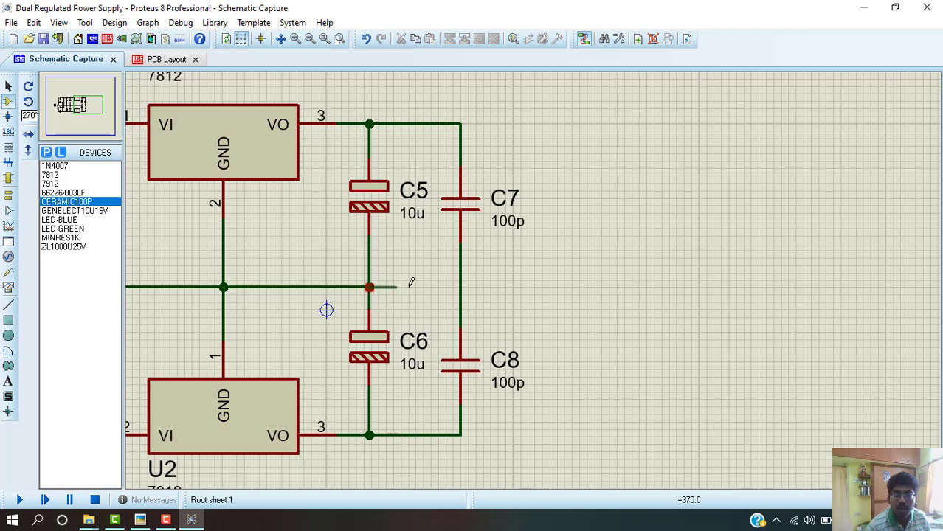
left_click(459, 286)
- Check the C7 and C8 values in the Picasa Photo Viewer reference circuit, then set both capacitors to 0.01uF in Proteus
key("alt+Tab")
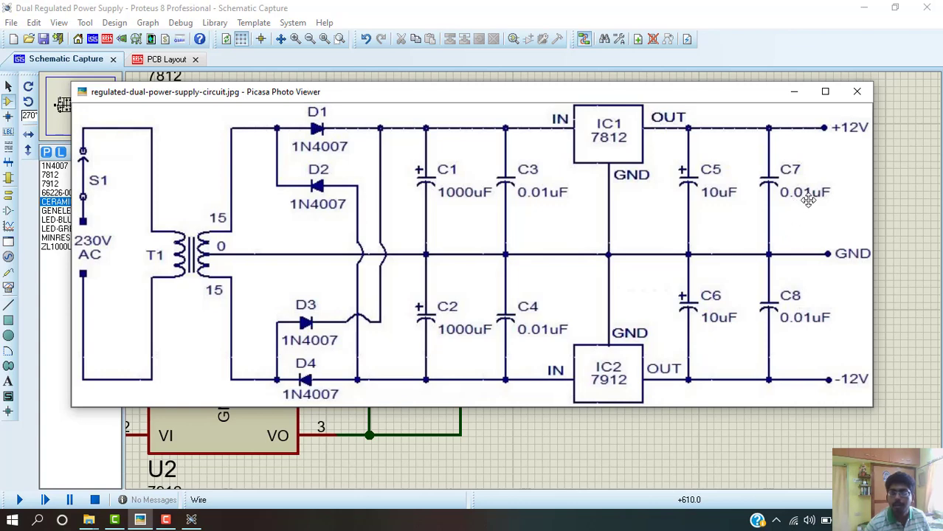
key("alt+Tab")
double_click(506, 227)
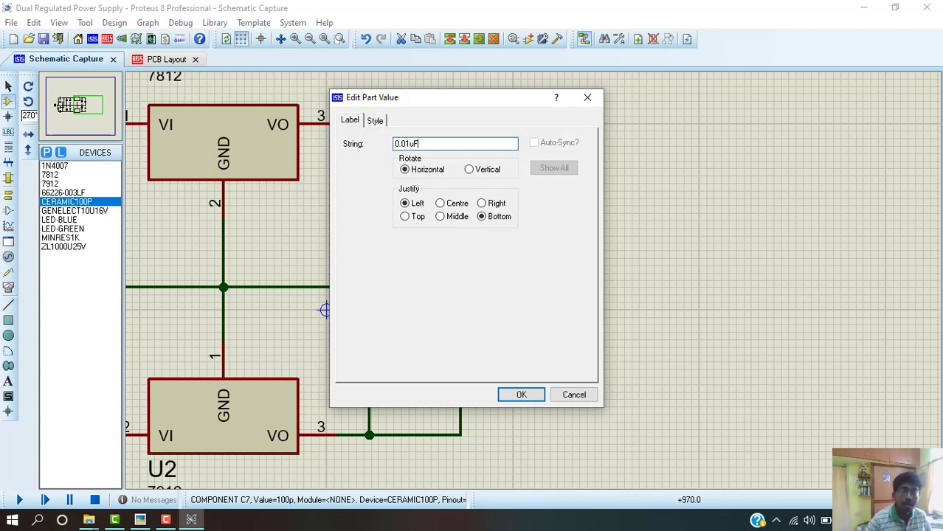
key("Return")
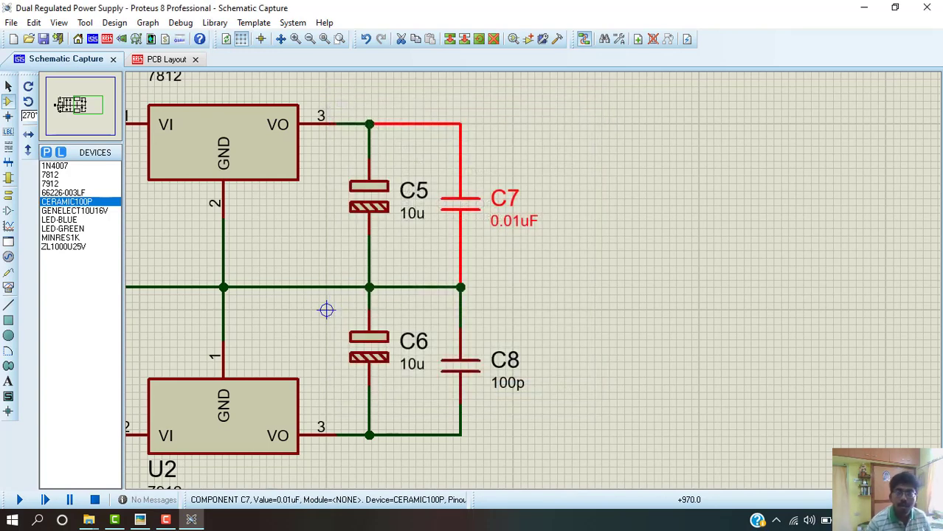
double_click(515, 386)
type("0.01")
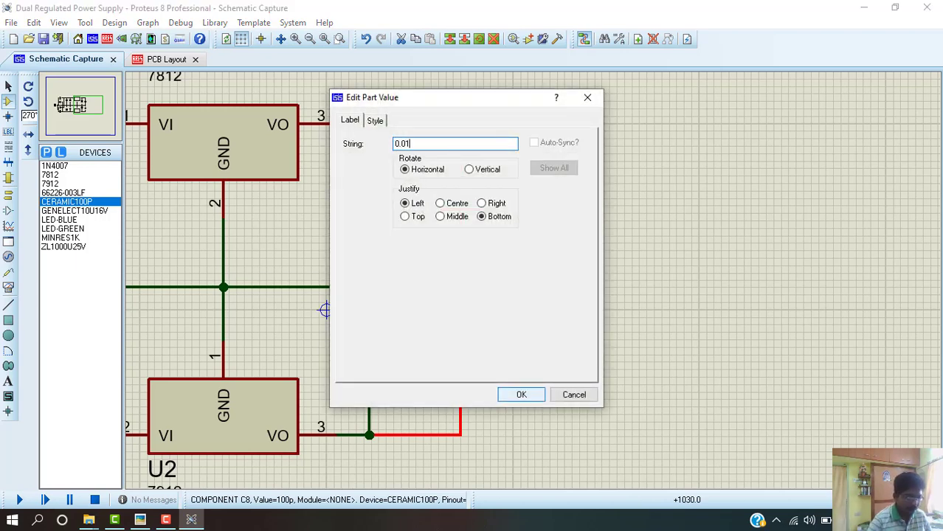
type("uF")
key("Return")
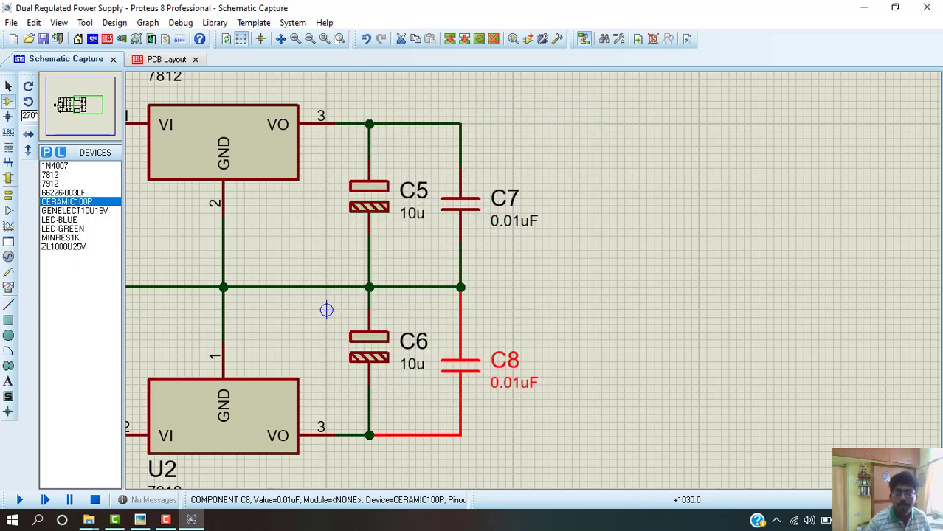
left_click(569, 347)
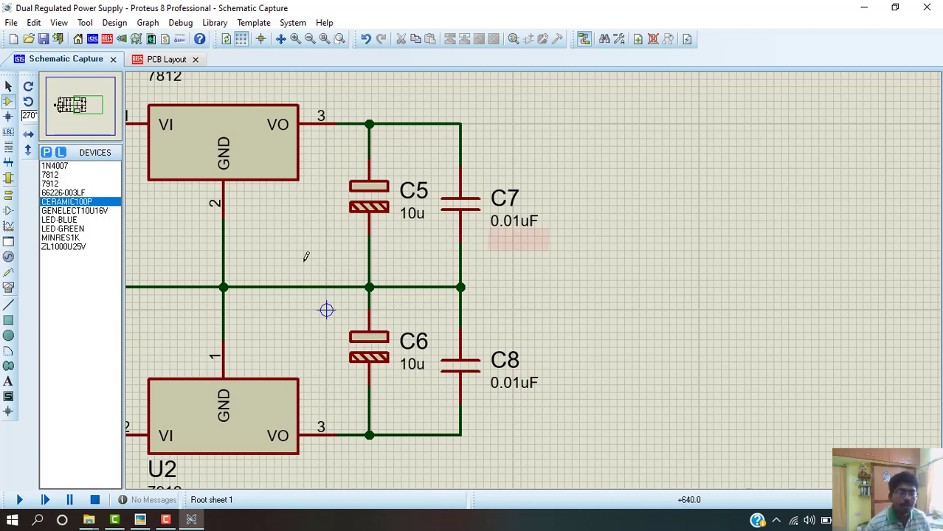
- Place a LED-BLUE at 0° rotation in the free area beyond C7
left_click(71, 220)
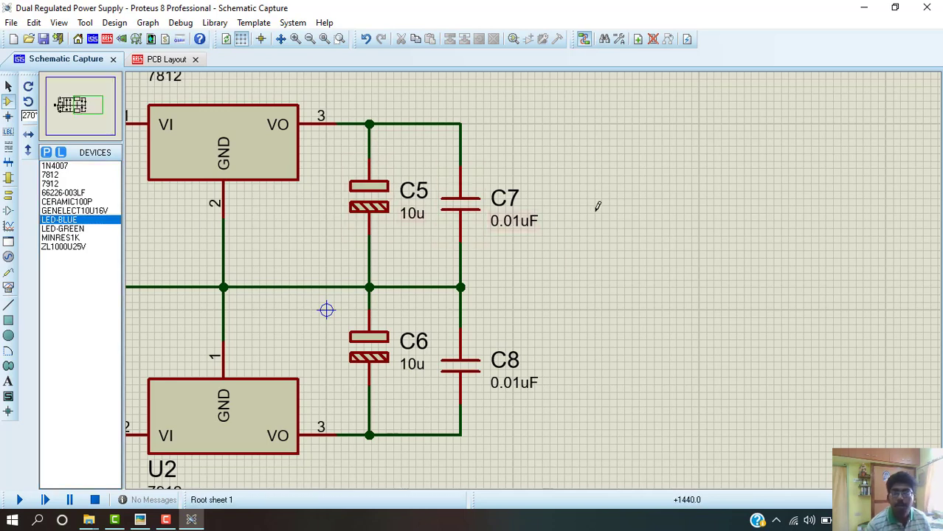
key("KP_Add")
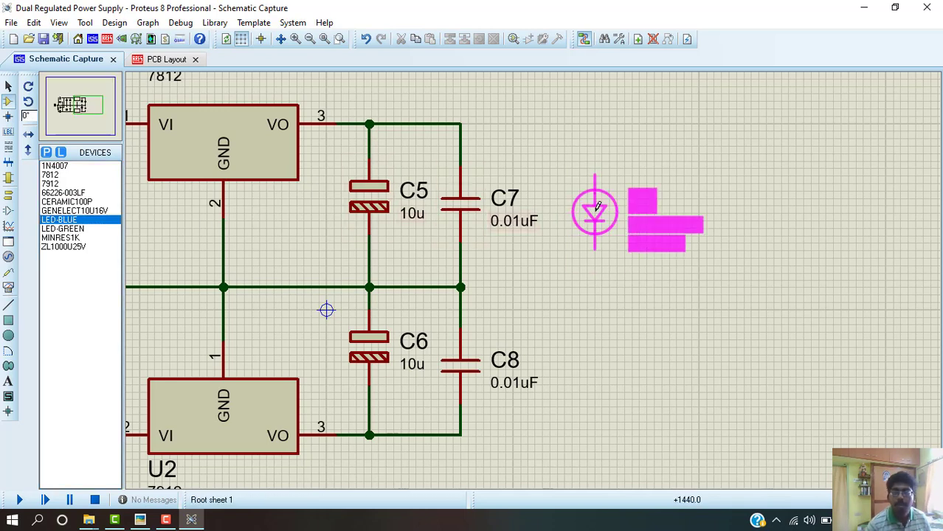
left_click(606, 216)
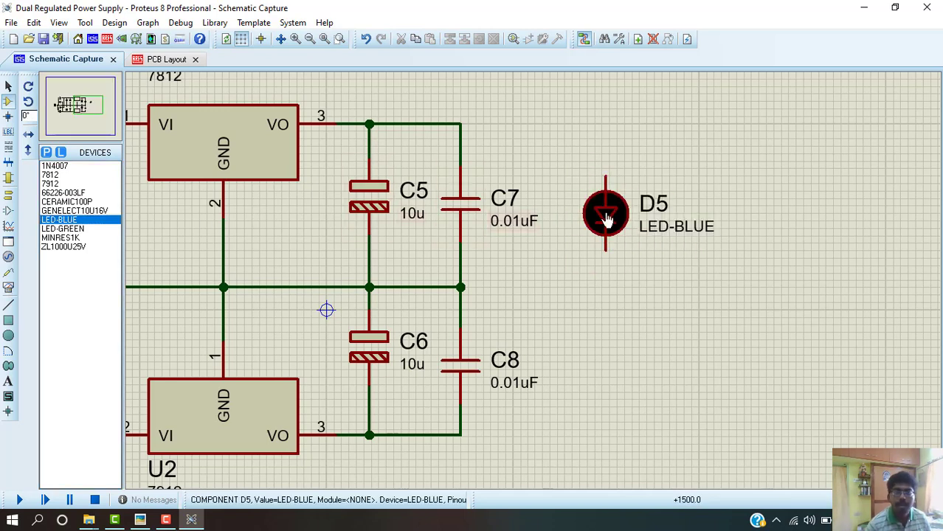
- Place a horizontal MINRES1K resistor between C7 and D5, shift D5 away from it, and wire D5's upper pin to the resistor
left_click(65, 237)
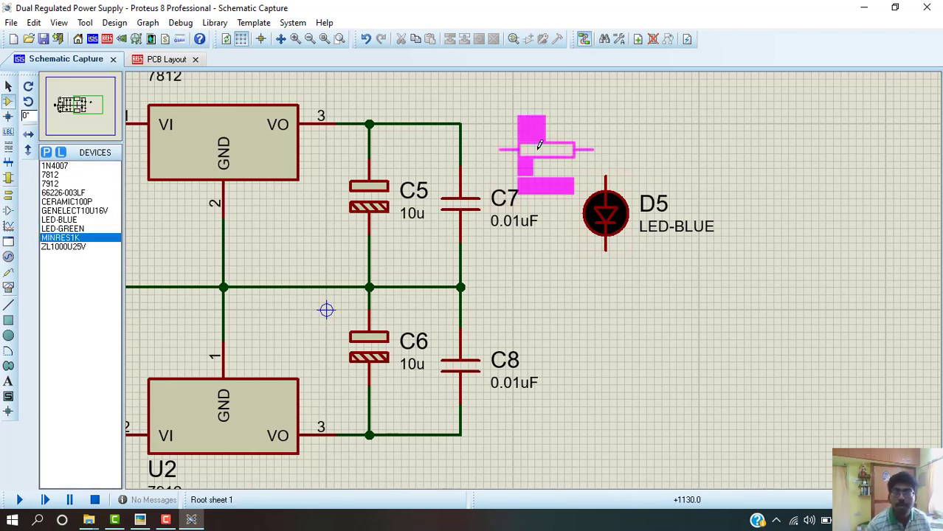
left_click(557, 155)
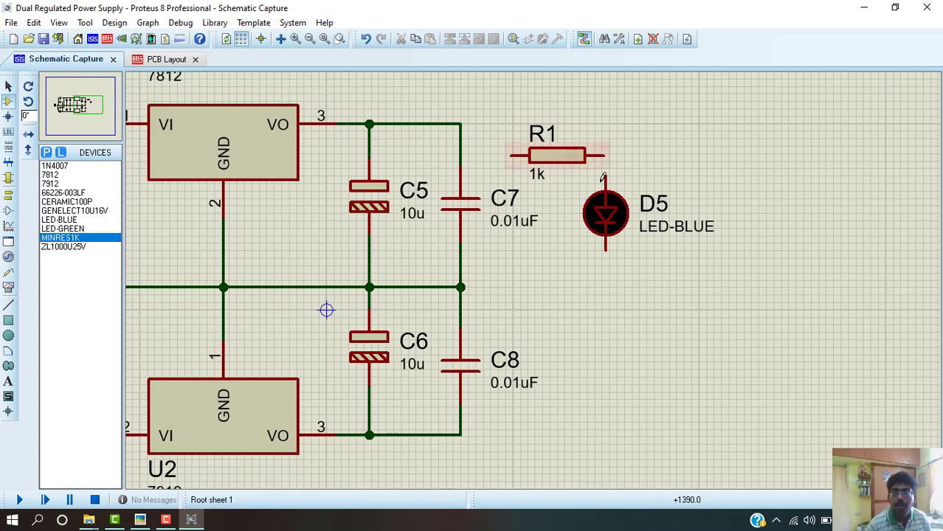
left_click_drag(605, 228, 626, 228)
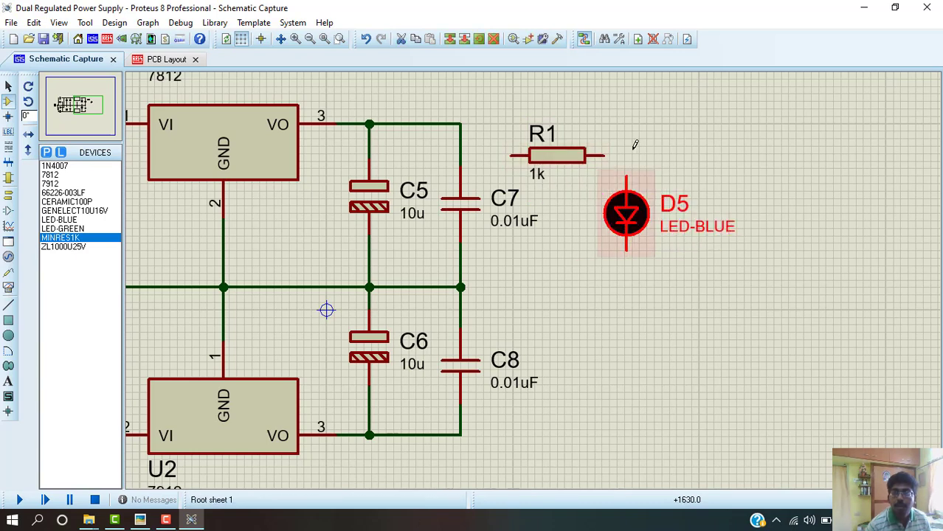
left_click(626, 176)
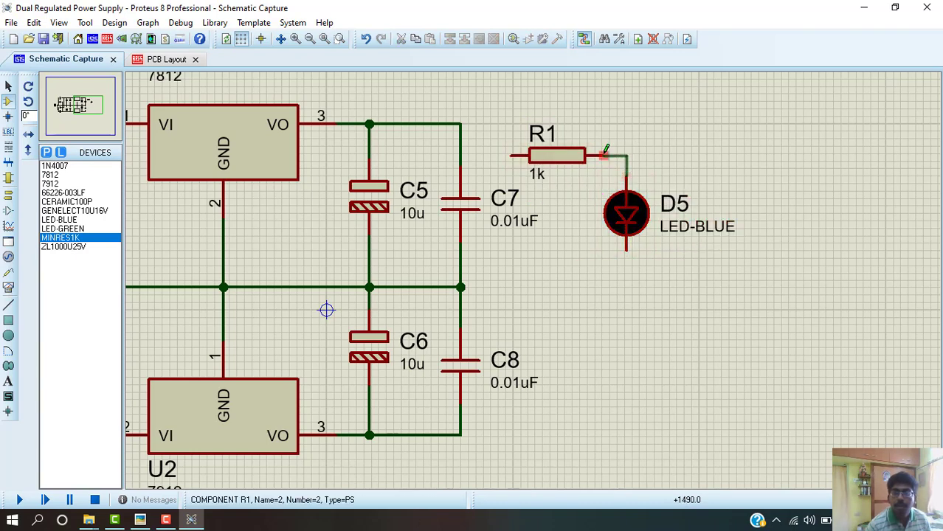
left_click(604, 156)
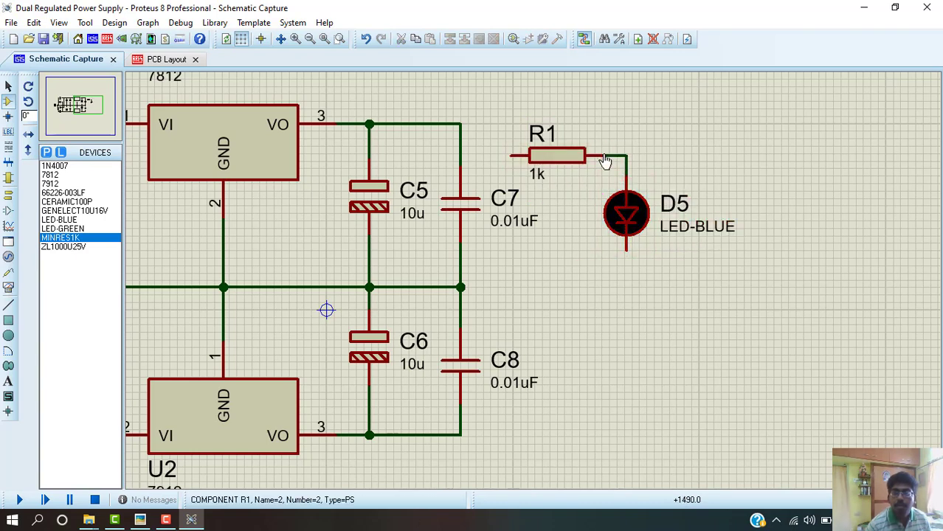
- Move R1 slightly down and towards D5, then wire its free pin to the 7812's output line above C7
left_click(511, 156)
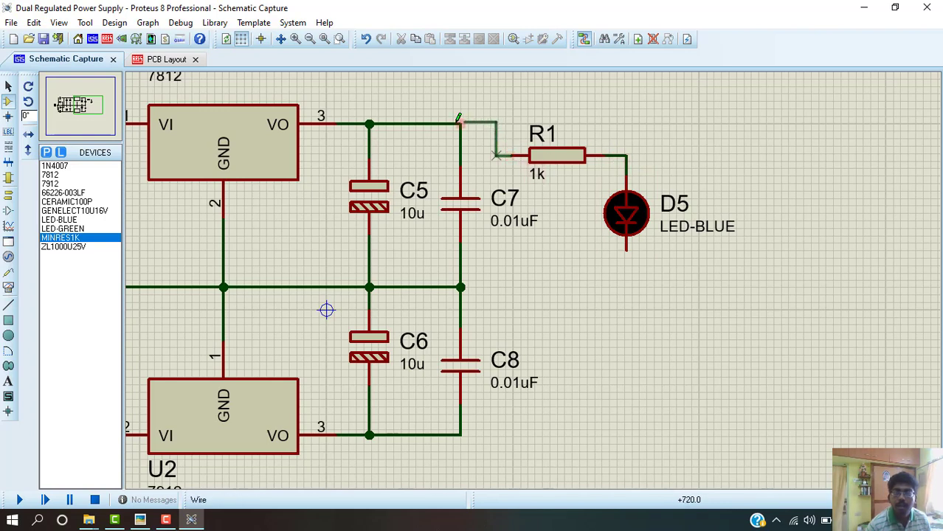
right_click(496, 134)
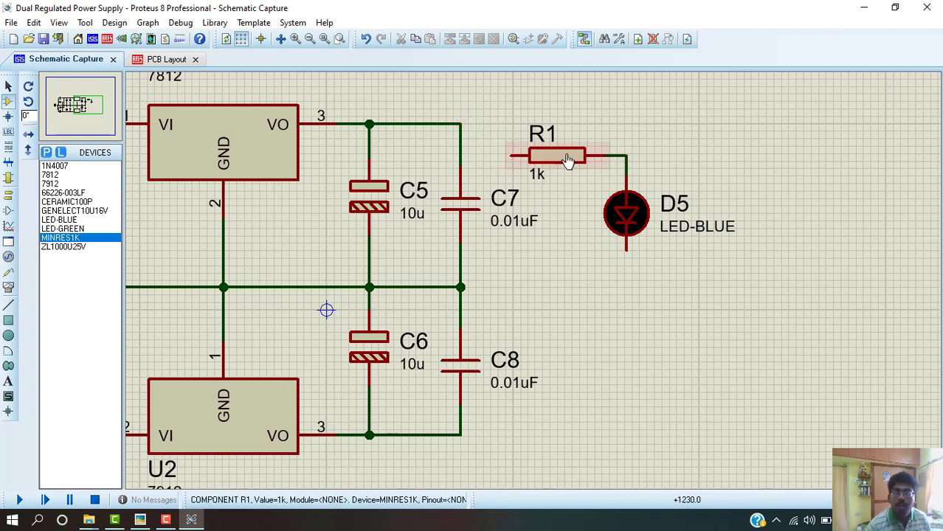
left_click(567, 161)
left_click_drag(567, 161, 578, 171)
left_click(533, 116)
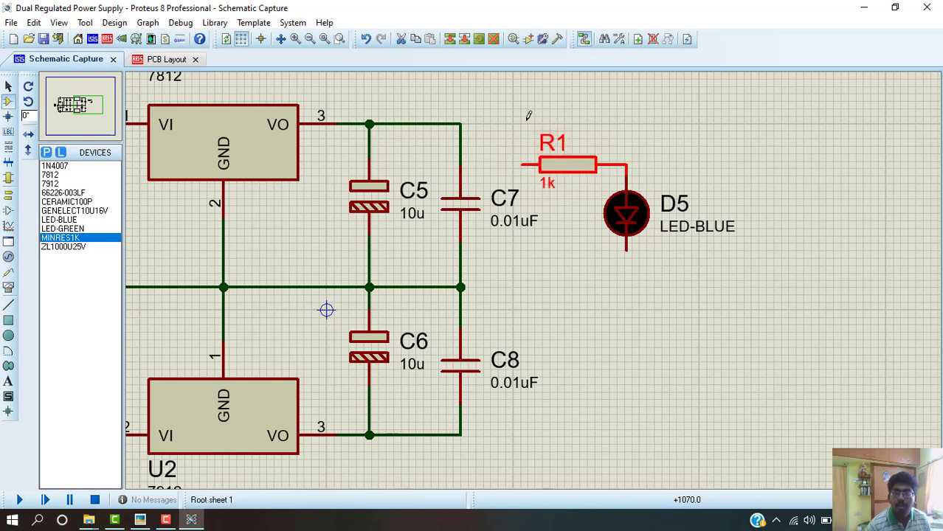
left_click(522, 163)
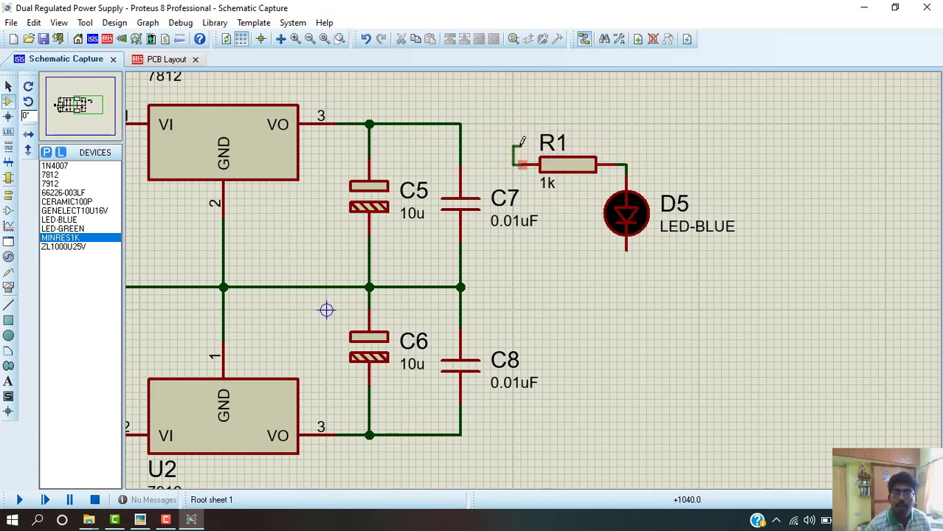
left_click(461, 124)
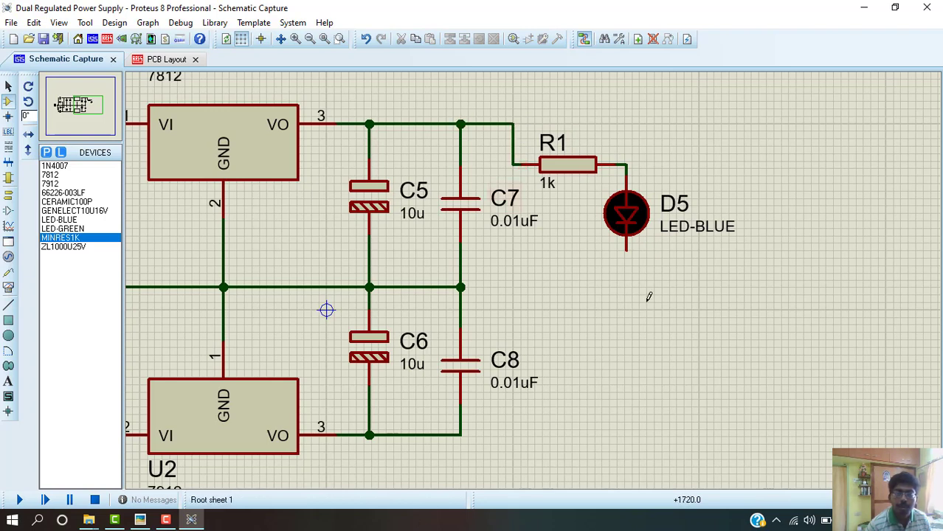
- Wire D5's lower pin to the common line at the C7–C8 junction, and attach a LED-GREEN to that line directly below D5
left_click(627, 253)
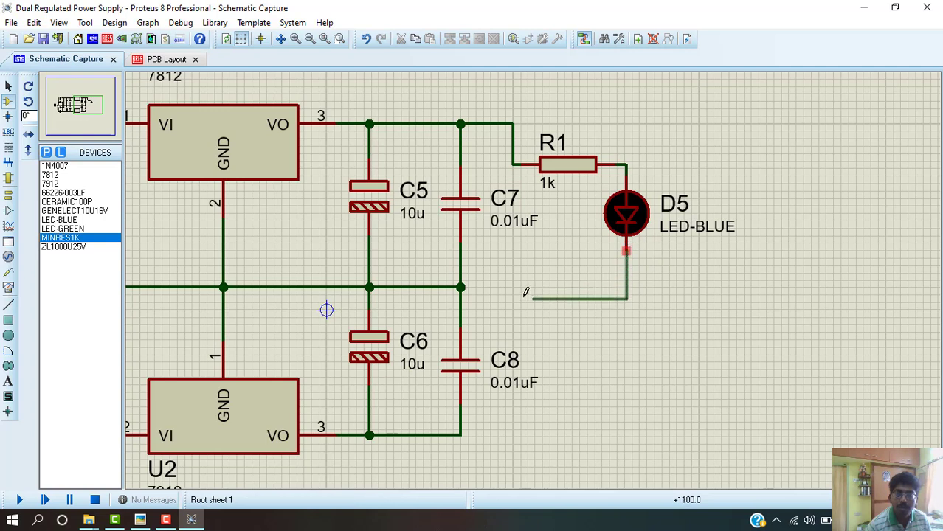
left_click(460, 287)
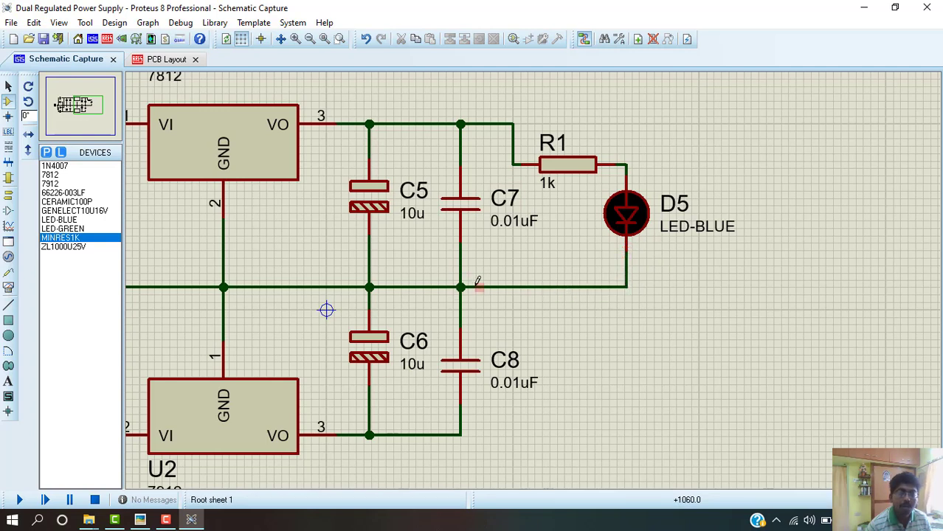
left_click(82, 229)
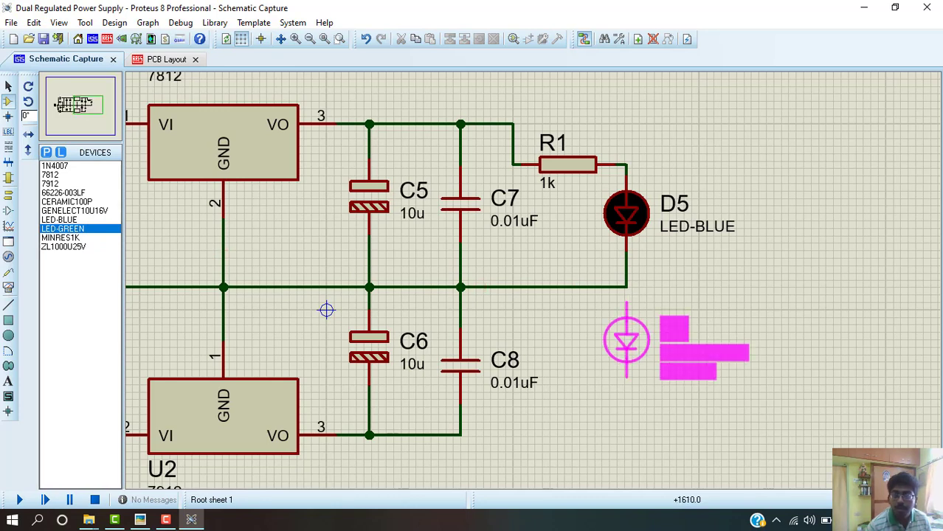
left_click(627, 340)
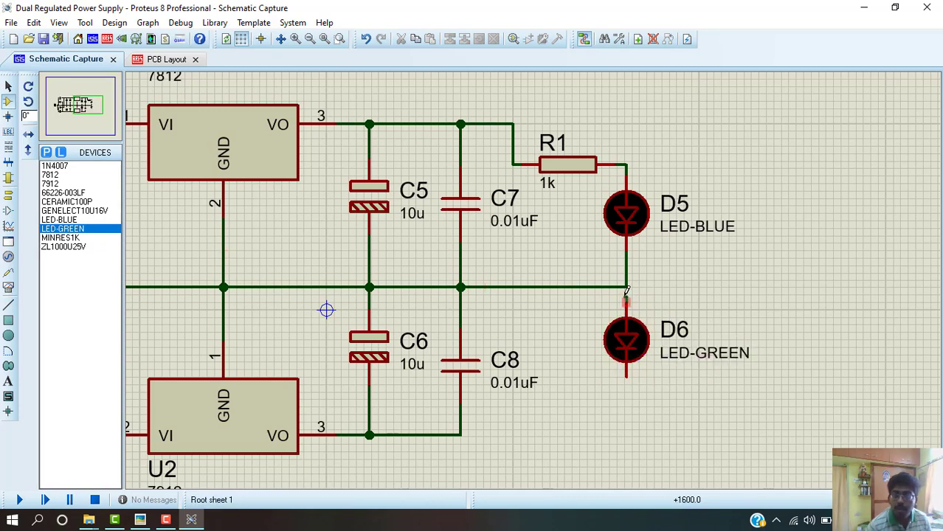
left_click(631, 343)
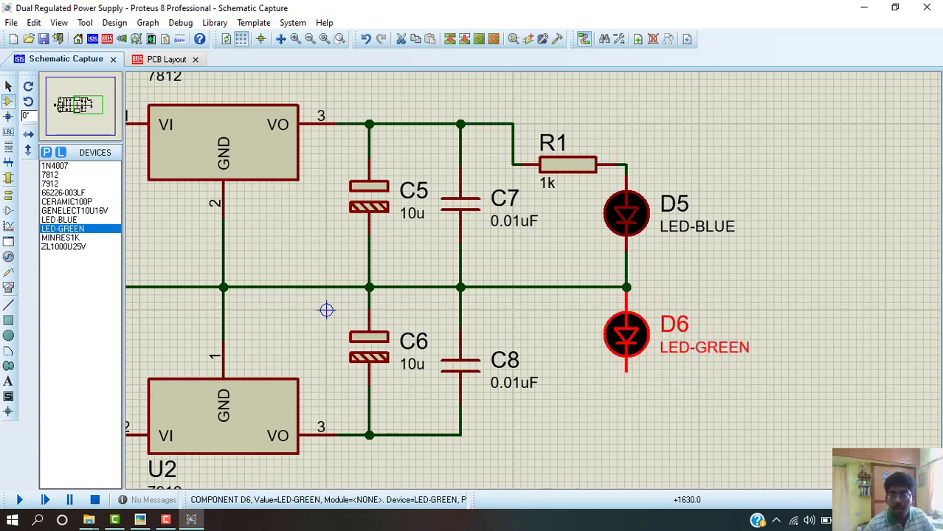
- Place a horizontal MINRES1K resistor between C8 and D6, slightly below D6's lower pin
left_click(63, 237)
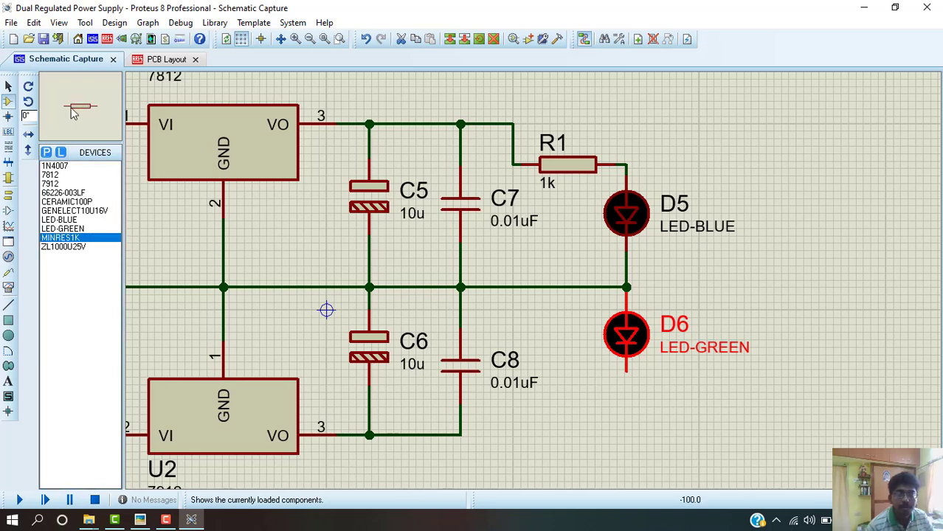
left_click(562, 409)
left_click(566, 398)
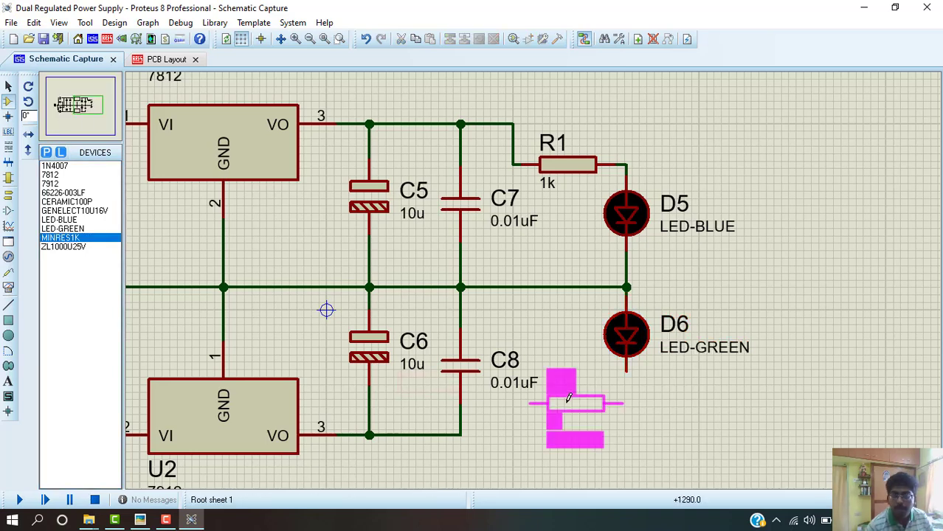
left_click(571, 395)
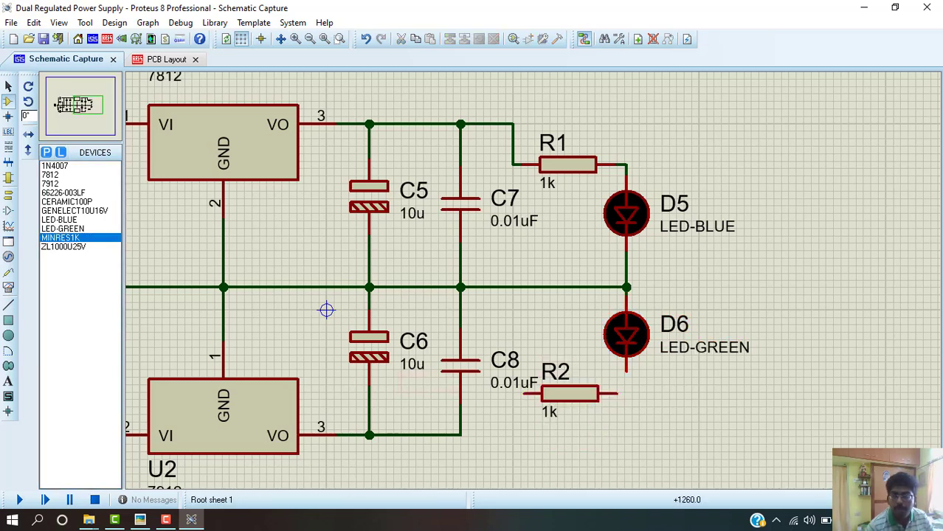
- Wire D6's lower pin to R2, and R2's other pin to the 7912's output line below C8
left_click(626, 375)
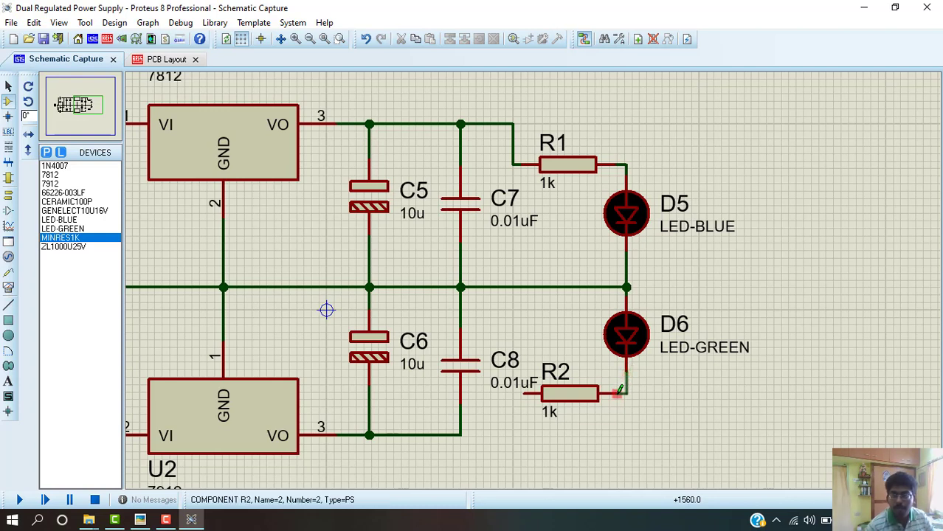
left_click(618, 394)
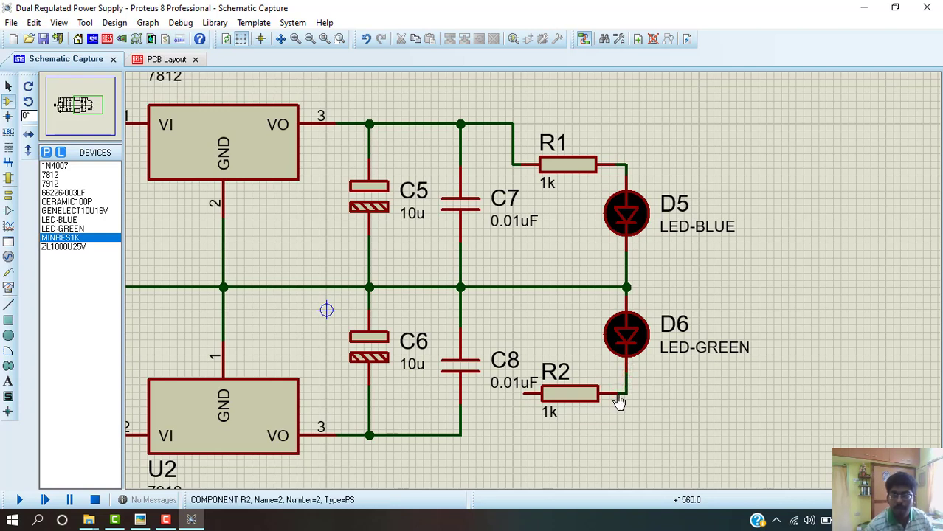
left_click(523, 396)
left_click(461, 434)
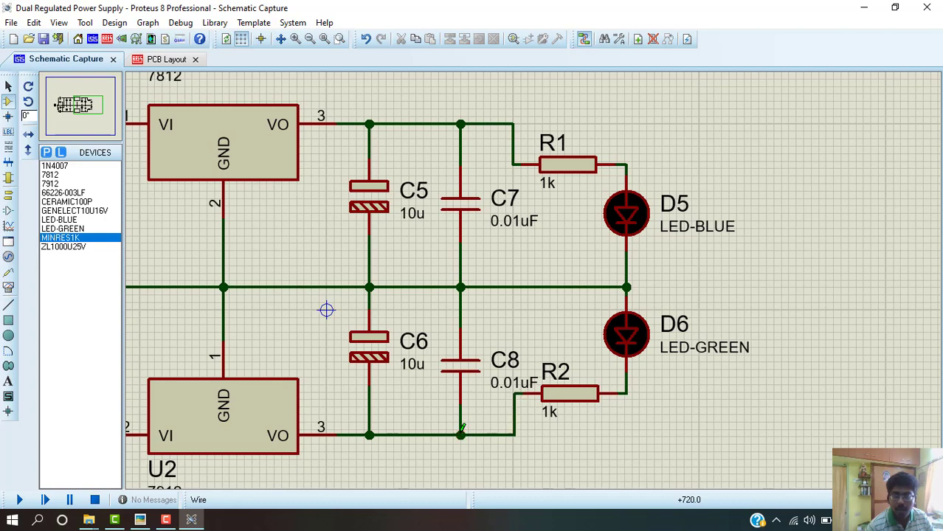
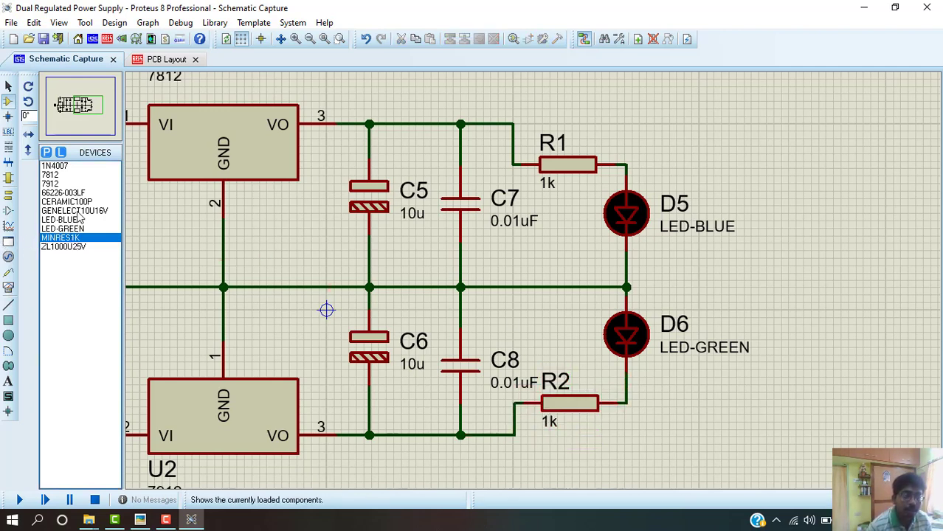
- Place a 66226-003LF three-pin connector in the free area beyond the LEDs, near the height of the common line
left_click(66, 193)
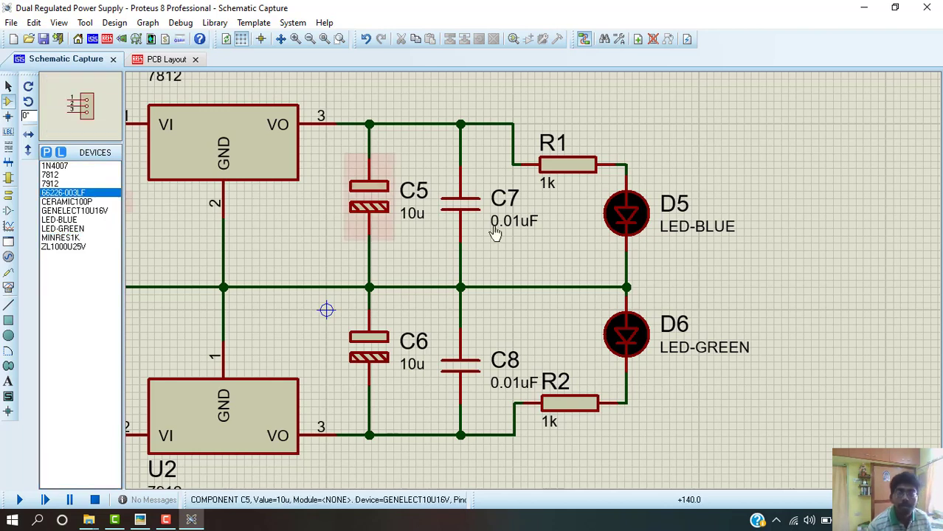
left_click(827, 270)
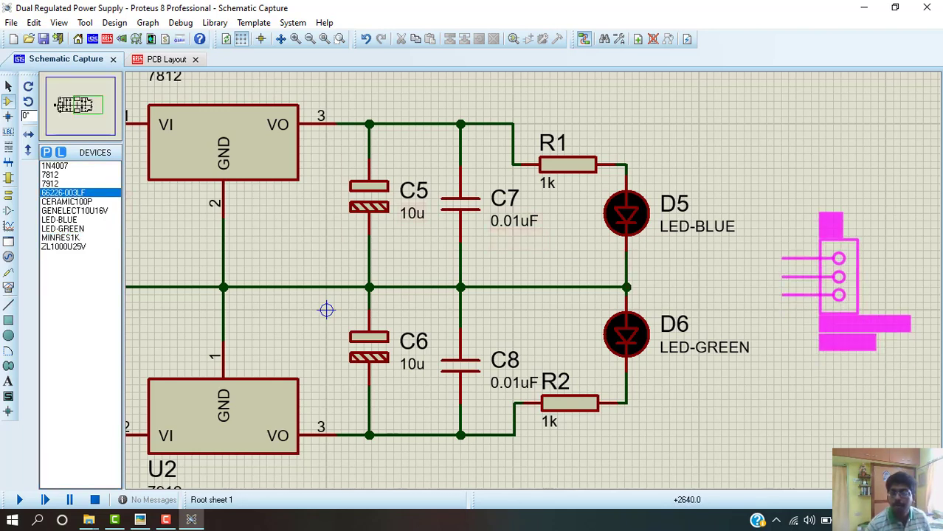
left_click(841, 273)
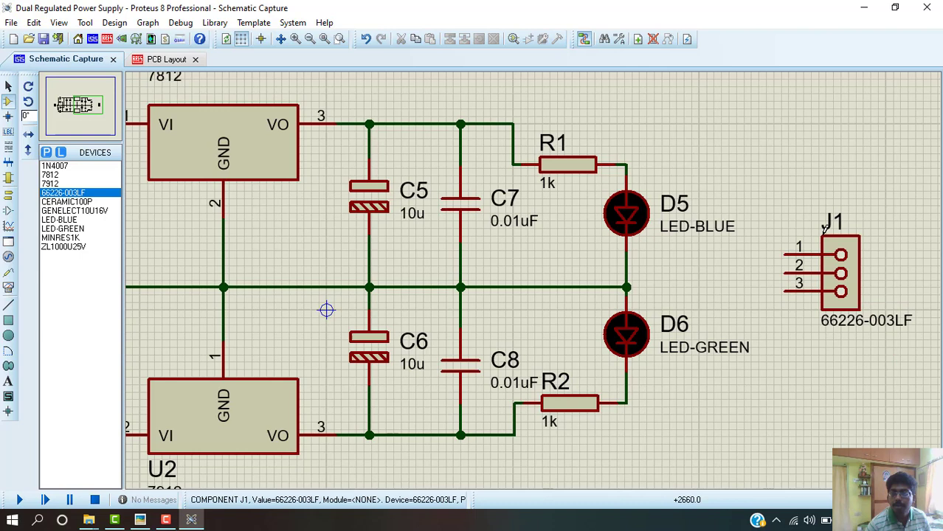
- Wire the junction between D5 and D6 to pin 2 of J1, and shift J1 down to straighten the wire
left_click(627, 287)
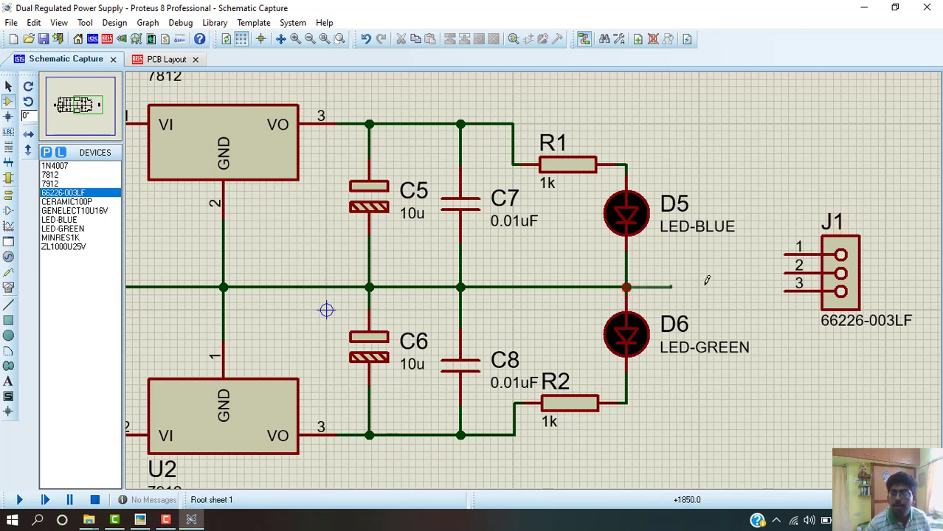
left_click(785, 273)
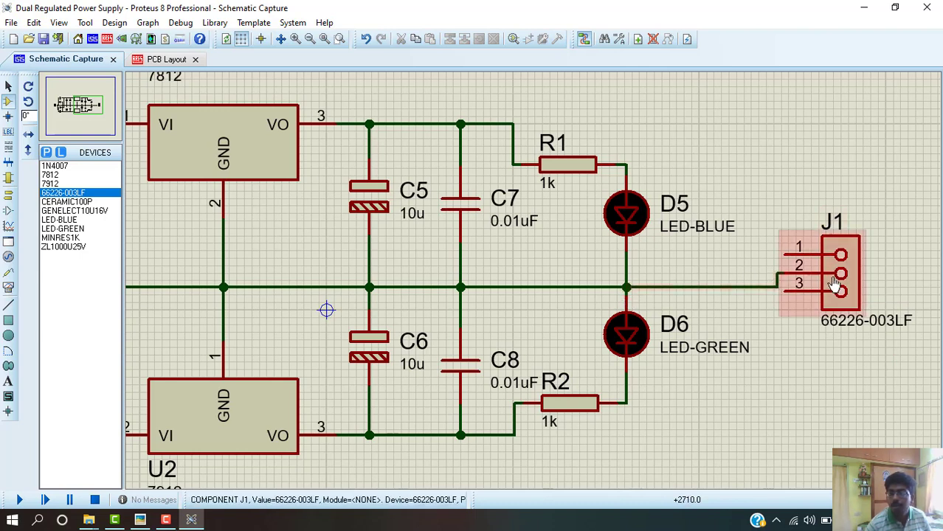
left_click_drag(830, 275, 830, 287)
left_click_drag(835, 278, 835, 292)
left_click(804, 235)
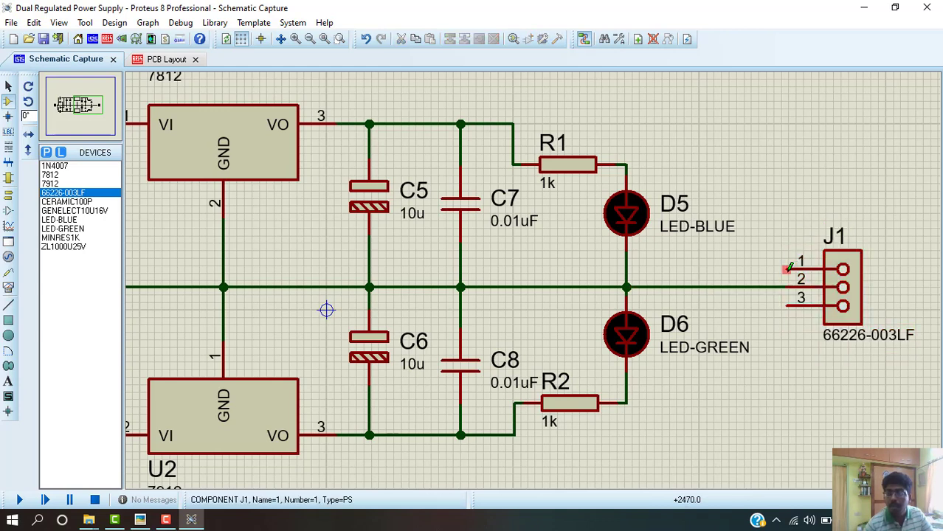
- Wire J1's pin 1 to the 7812's output line at the R1 branch and pin 3 to the 7912's output line at the R2 branch
left_click(787, 268)
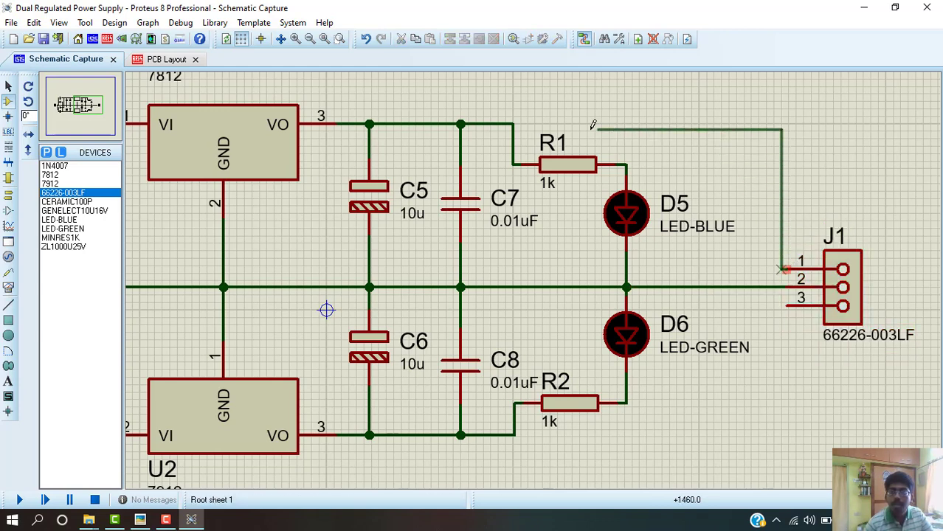
left_click(514, 124)
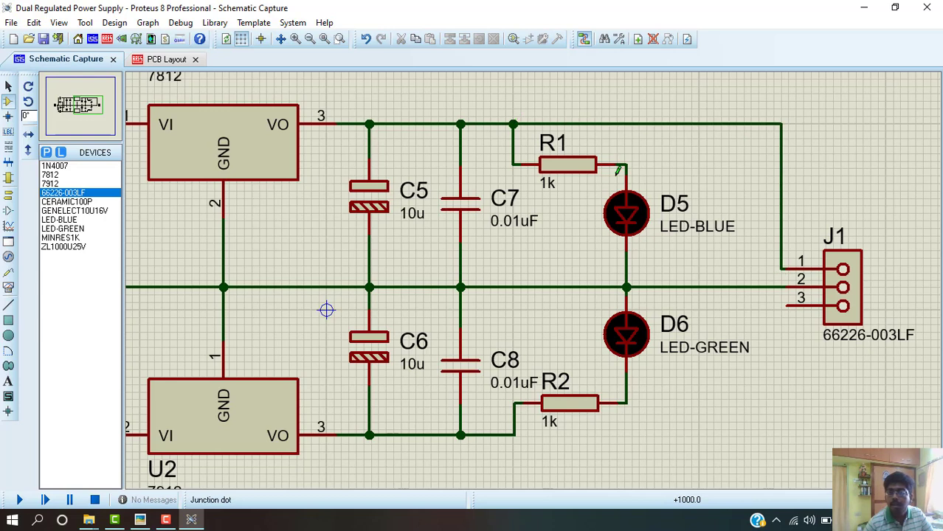
left_click(782, 301)
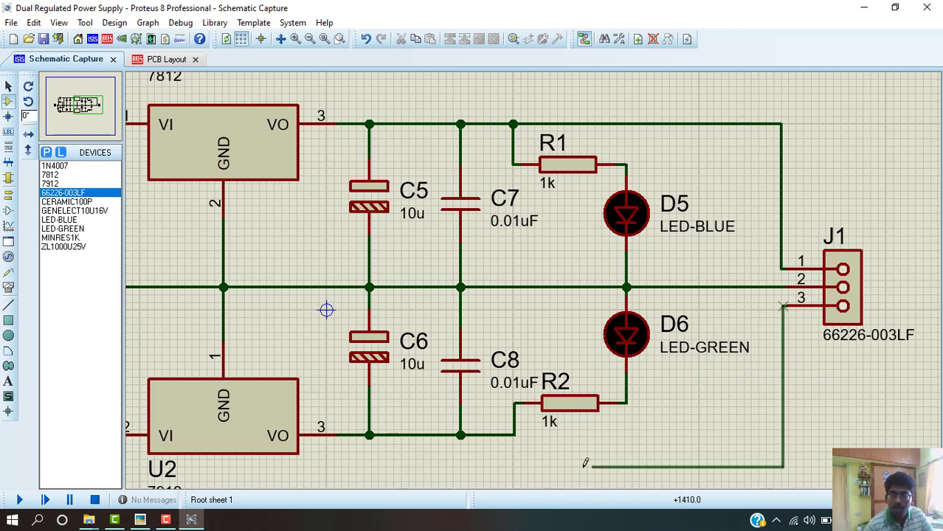
left_click(515, 434)
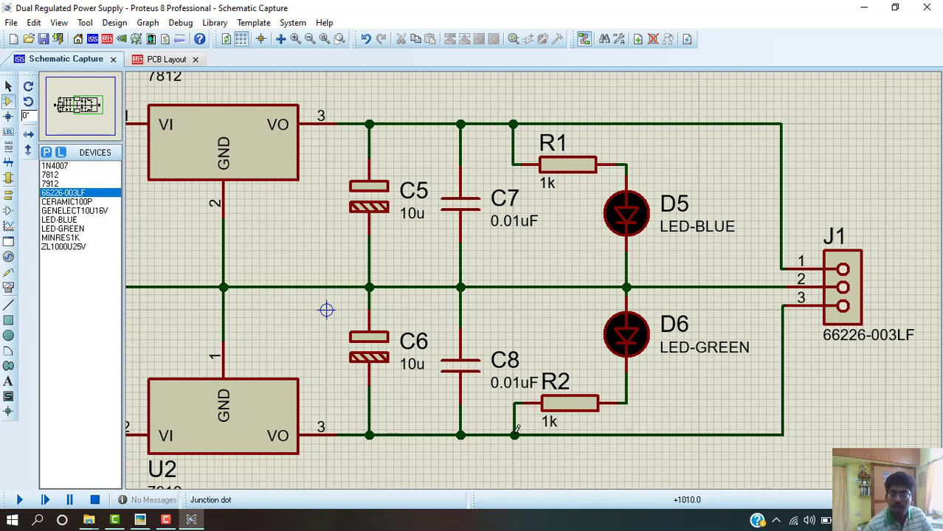
- Rename the output connector J1 as DC O/P
left_click(848, 244)
double_click(834, 236)
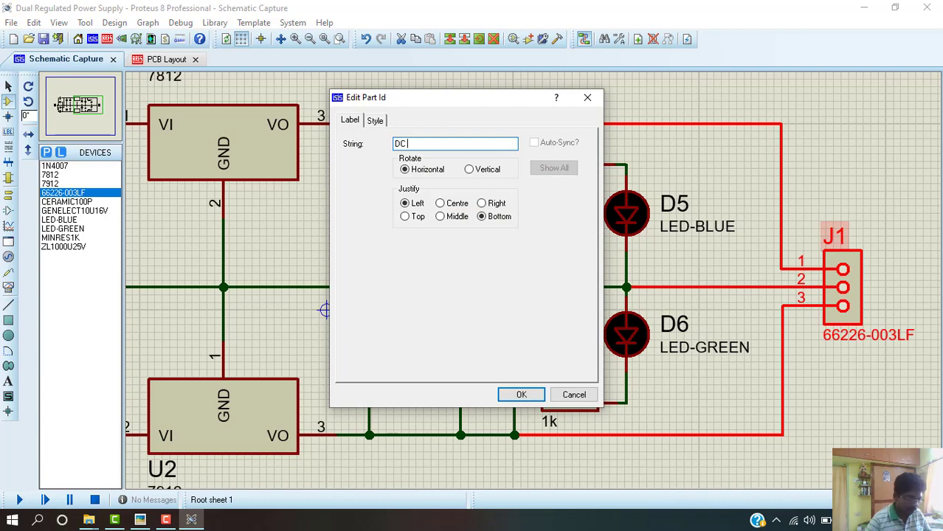
type("DC 0")
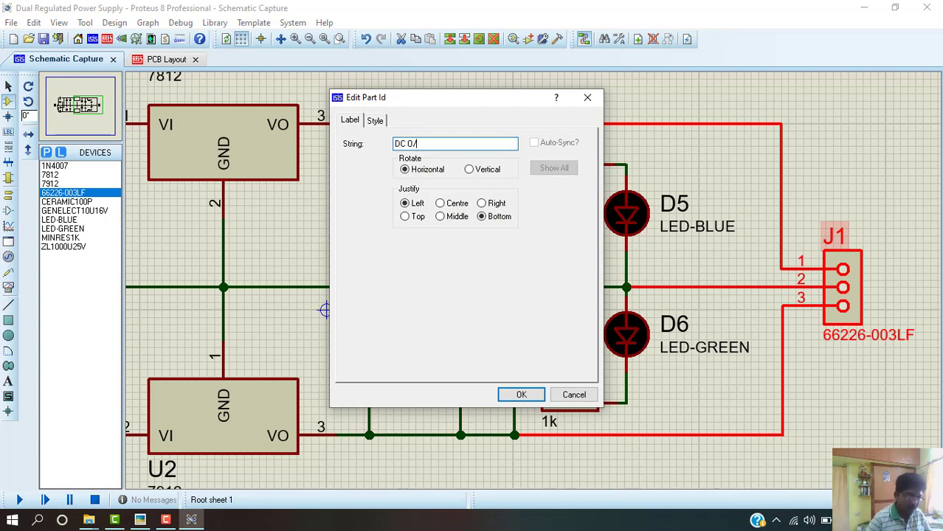
type("/P")
key("Return")
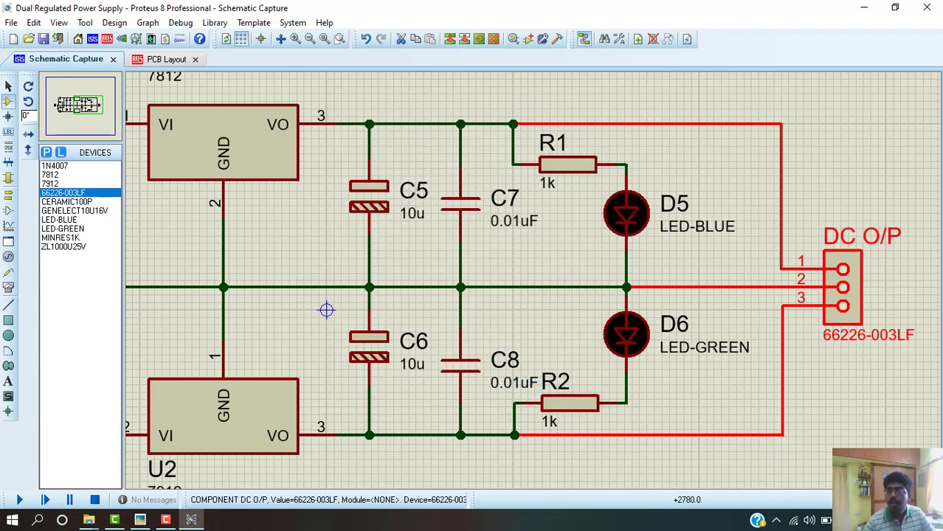
- Rotate the DC O/P label by 90° and move it alongside the outer edge of the connector
key("KP_Add")
left_click_drag(846, 239, 921, 316)
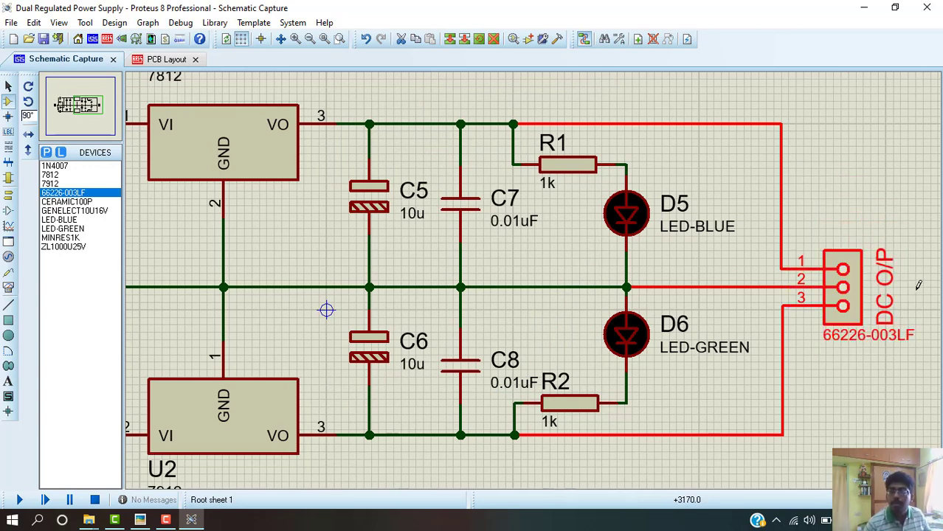
left_click(849, 165)
- Examine the complete schematic from the transformer secondary connector to the DC output connector
scroll(850, 167, "down", 2)
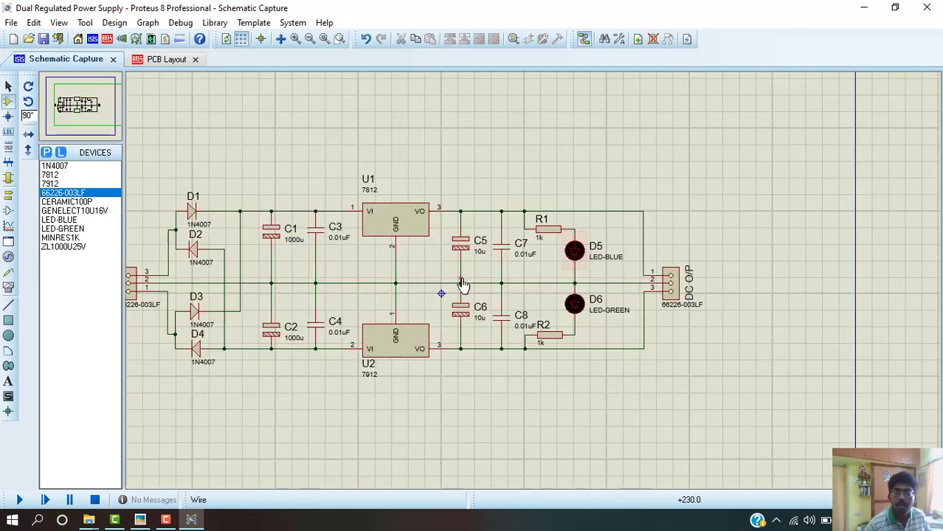
scroll(463, 289, "up", 1)
scroll(487, 280, "down", 1)
scroll(488, 282, "up", 1)
scroll(488, 277, "down", 1)
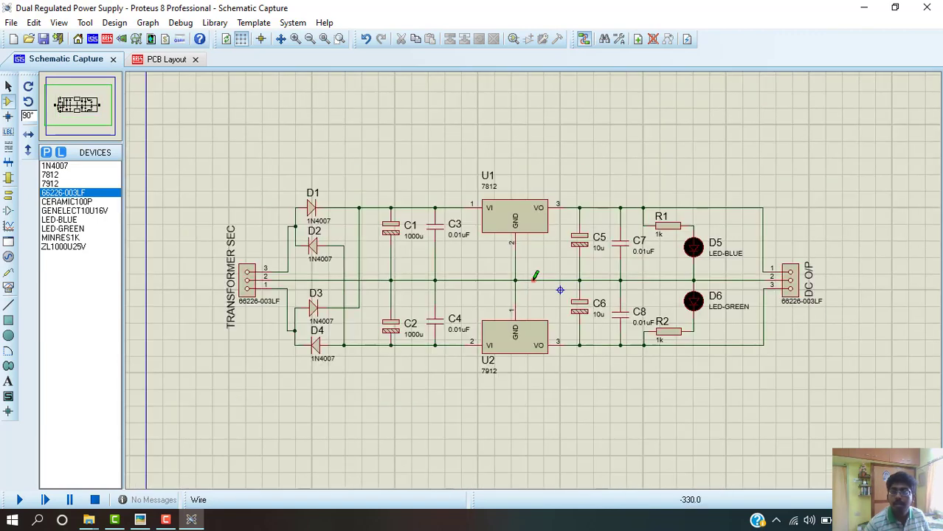
scroll(535, 276, "up", 1)
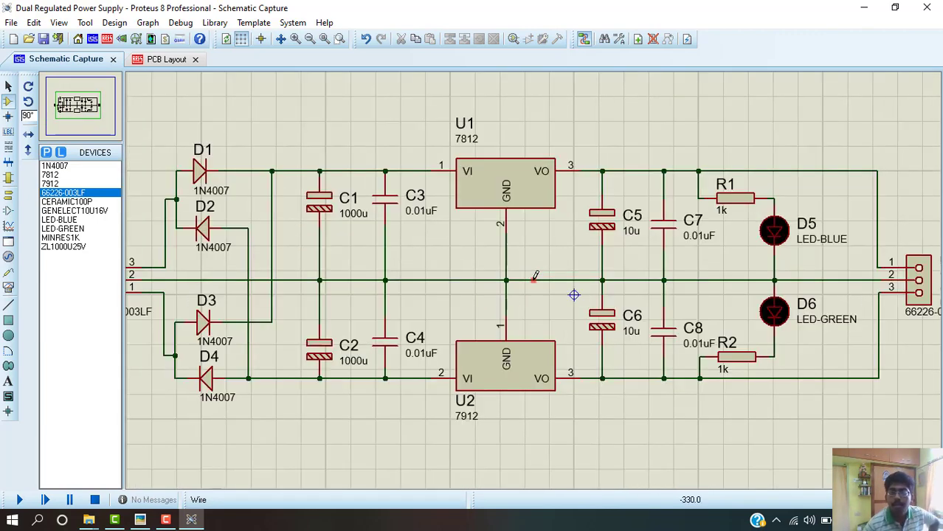
middle_click(539, 259)
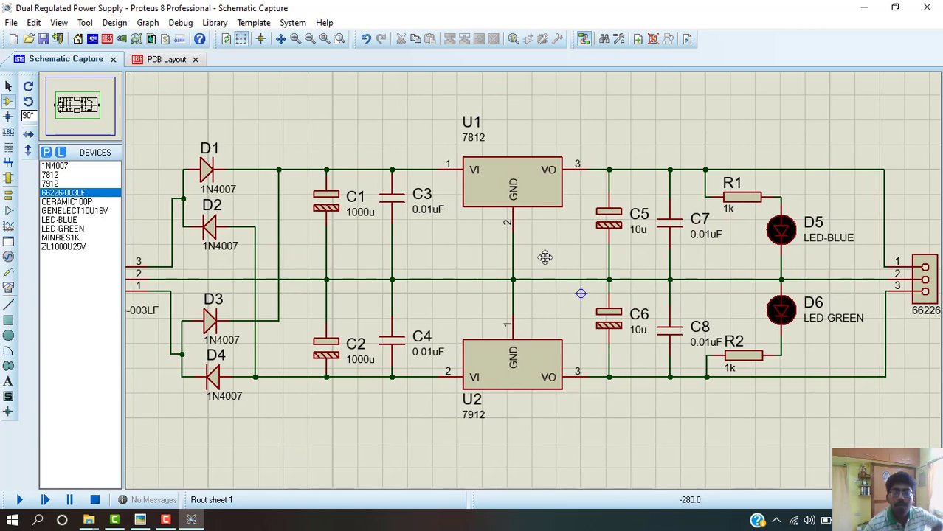
scroll(544, 257, "down", 1)
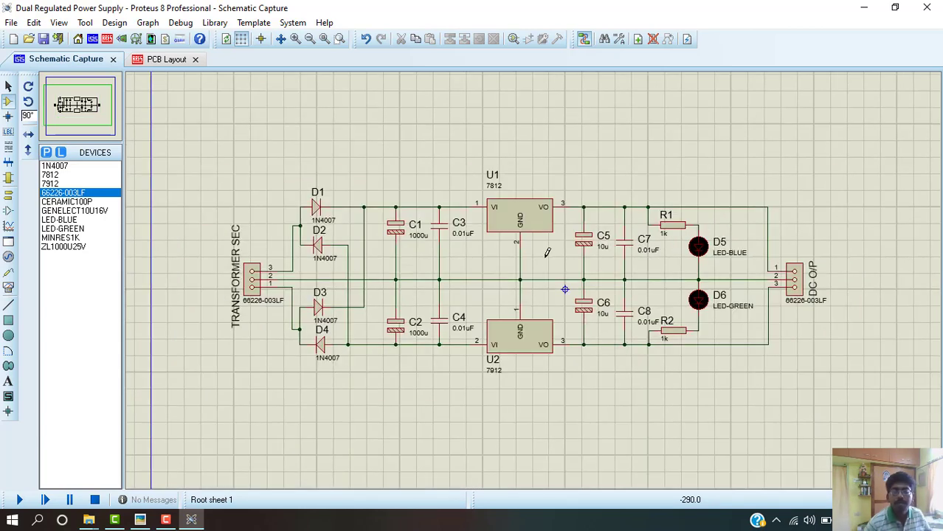
scroll(547, 253, "up", 1)
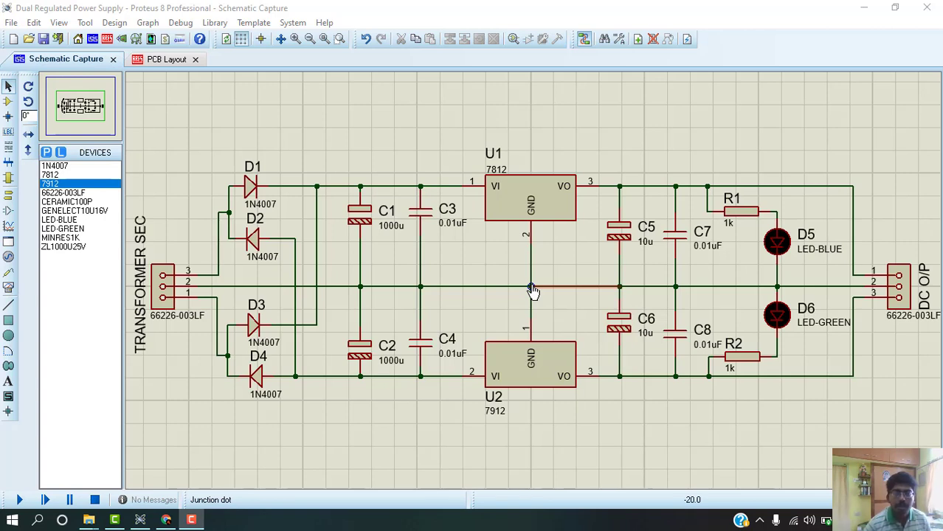
scroll(532, 288, "down", 1)
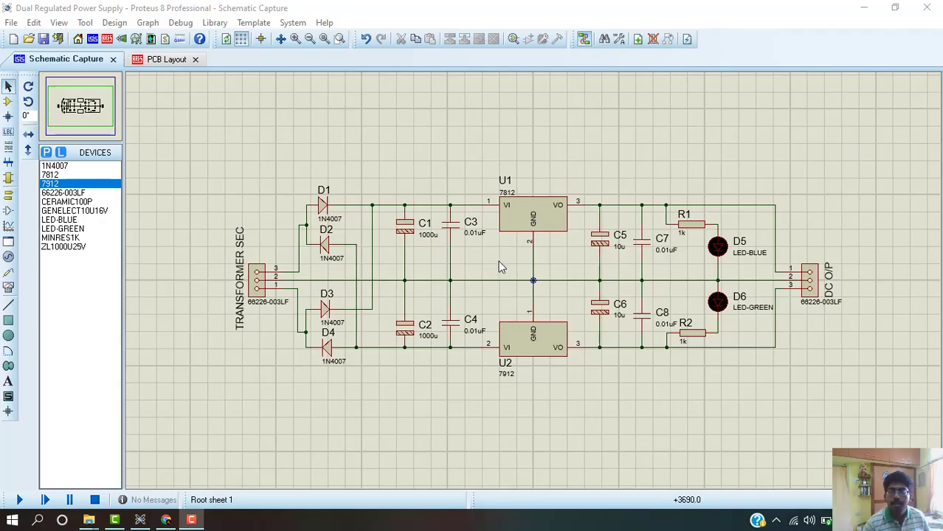
- Close Proteus and save the changes to the current project
left_click(924, 9)
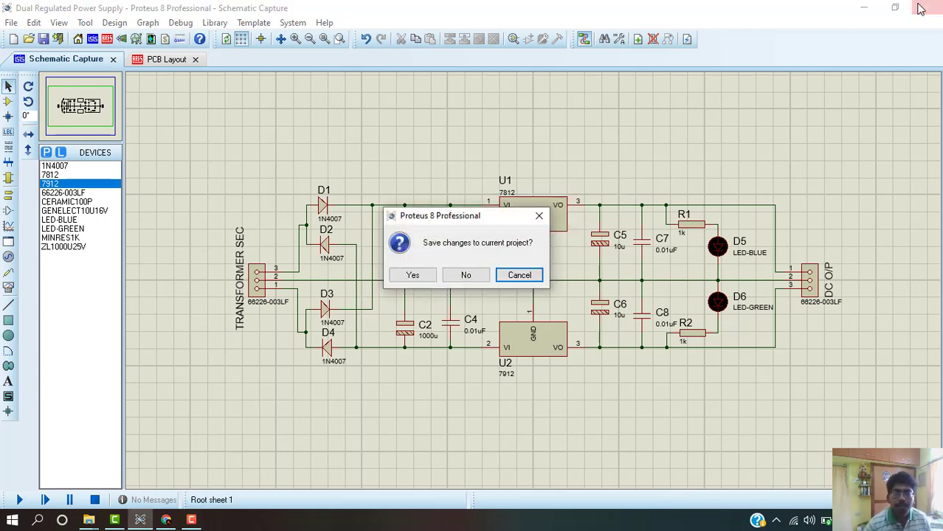
left_click(428, 275)
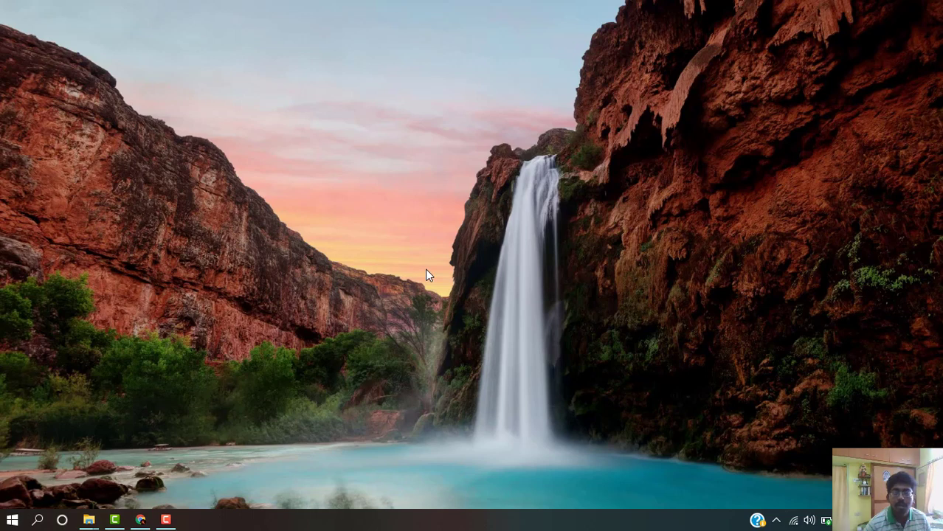